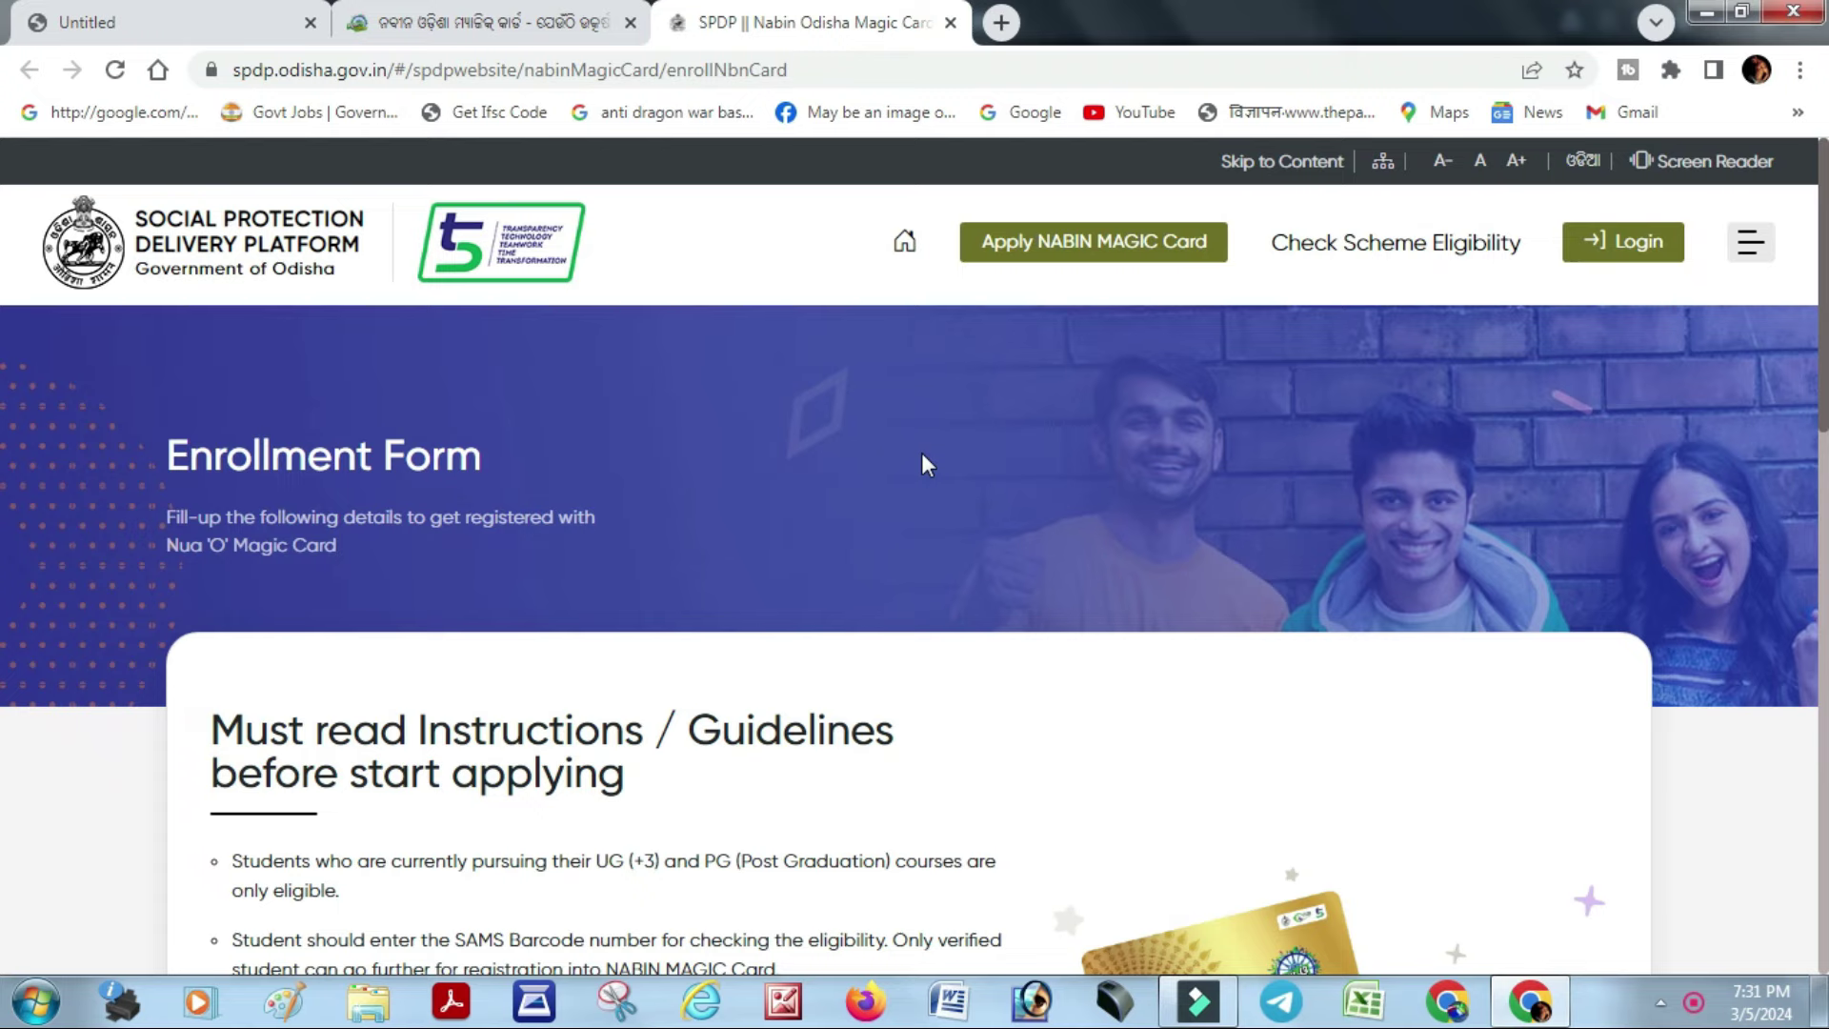
- Read the UG/PG eligibility and SAMS barcode guidelines, then scroll down to the course-type options
click(1079, 253)
scroll(531, 594, down, 4)
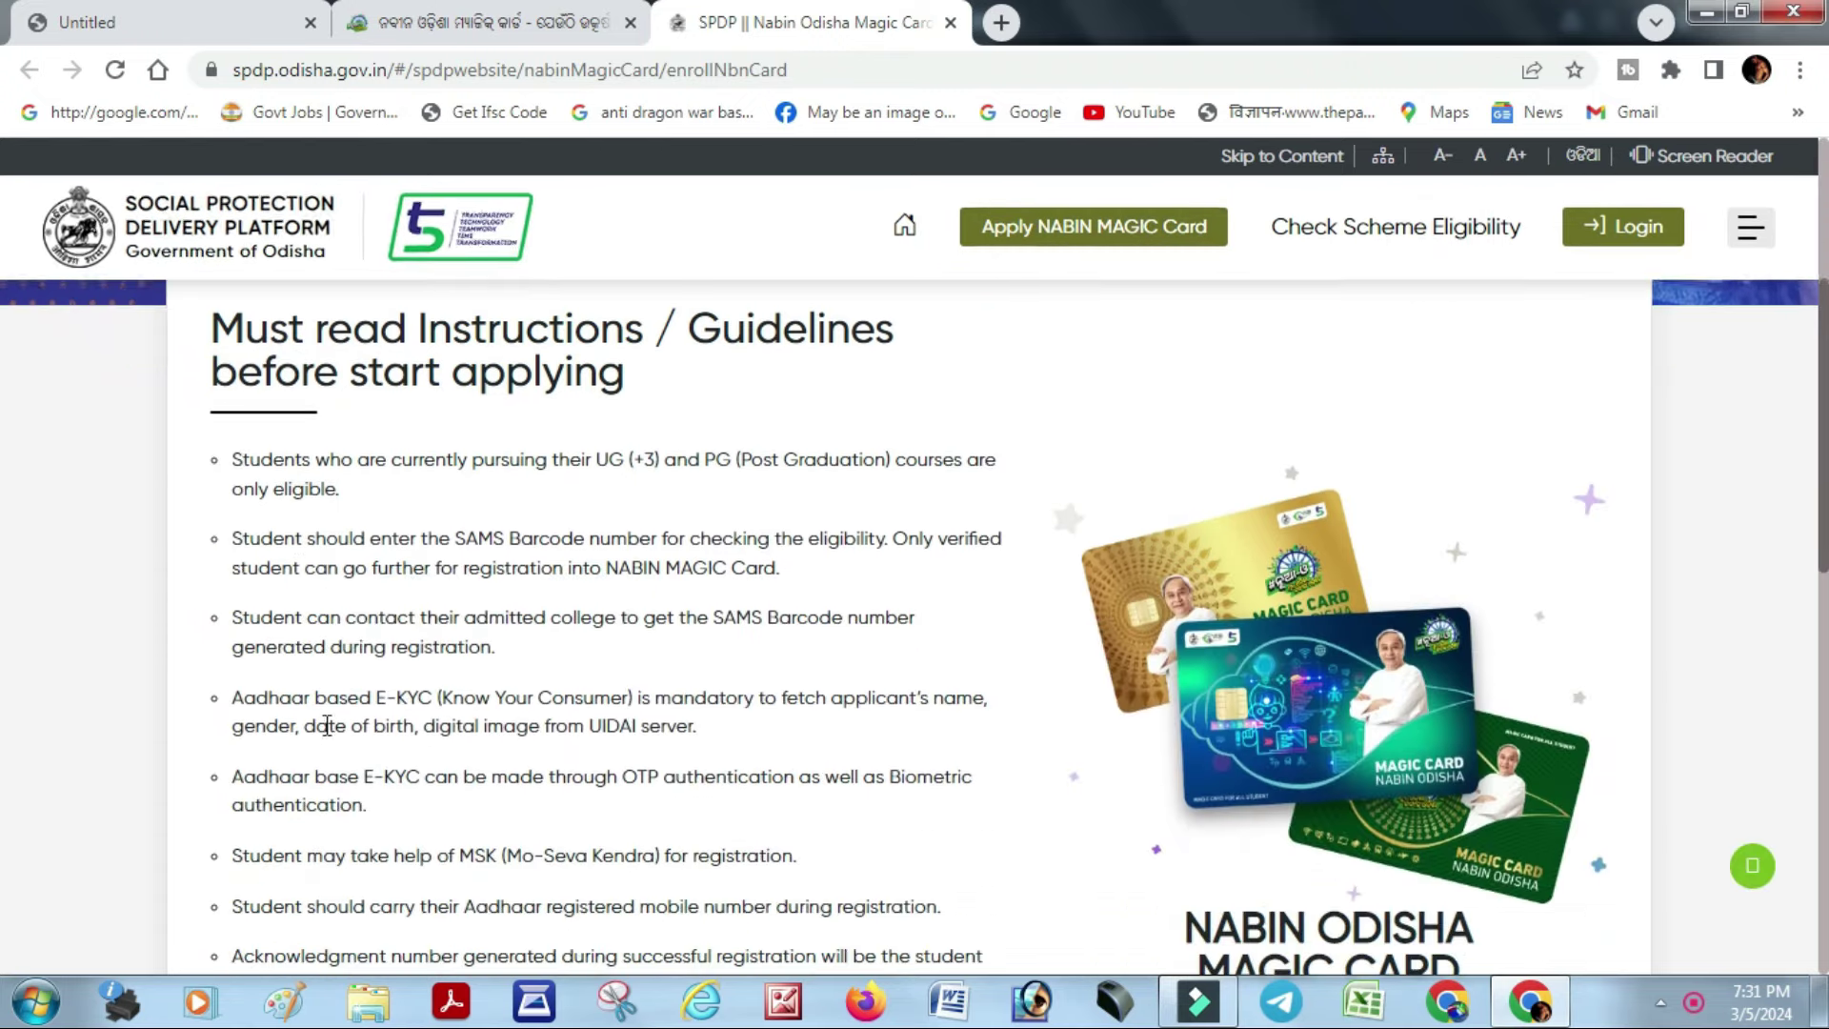
click(220, 460)
drag(350, 473, 582, 505)
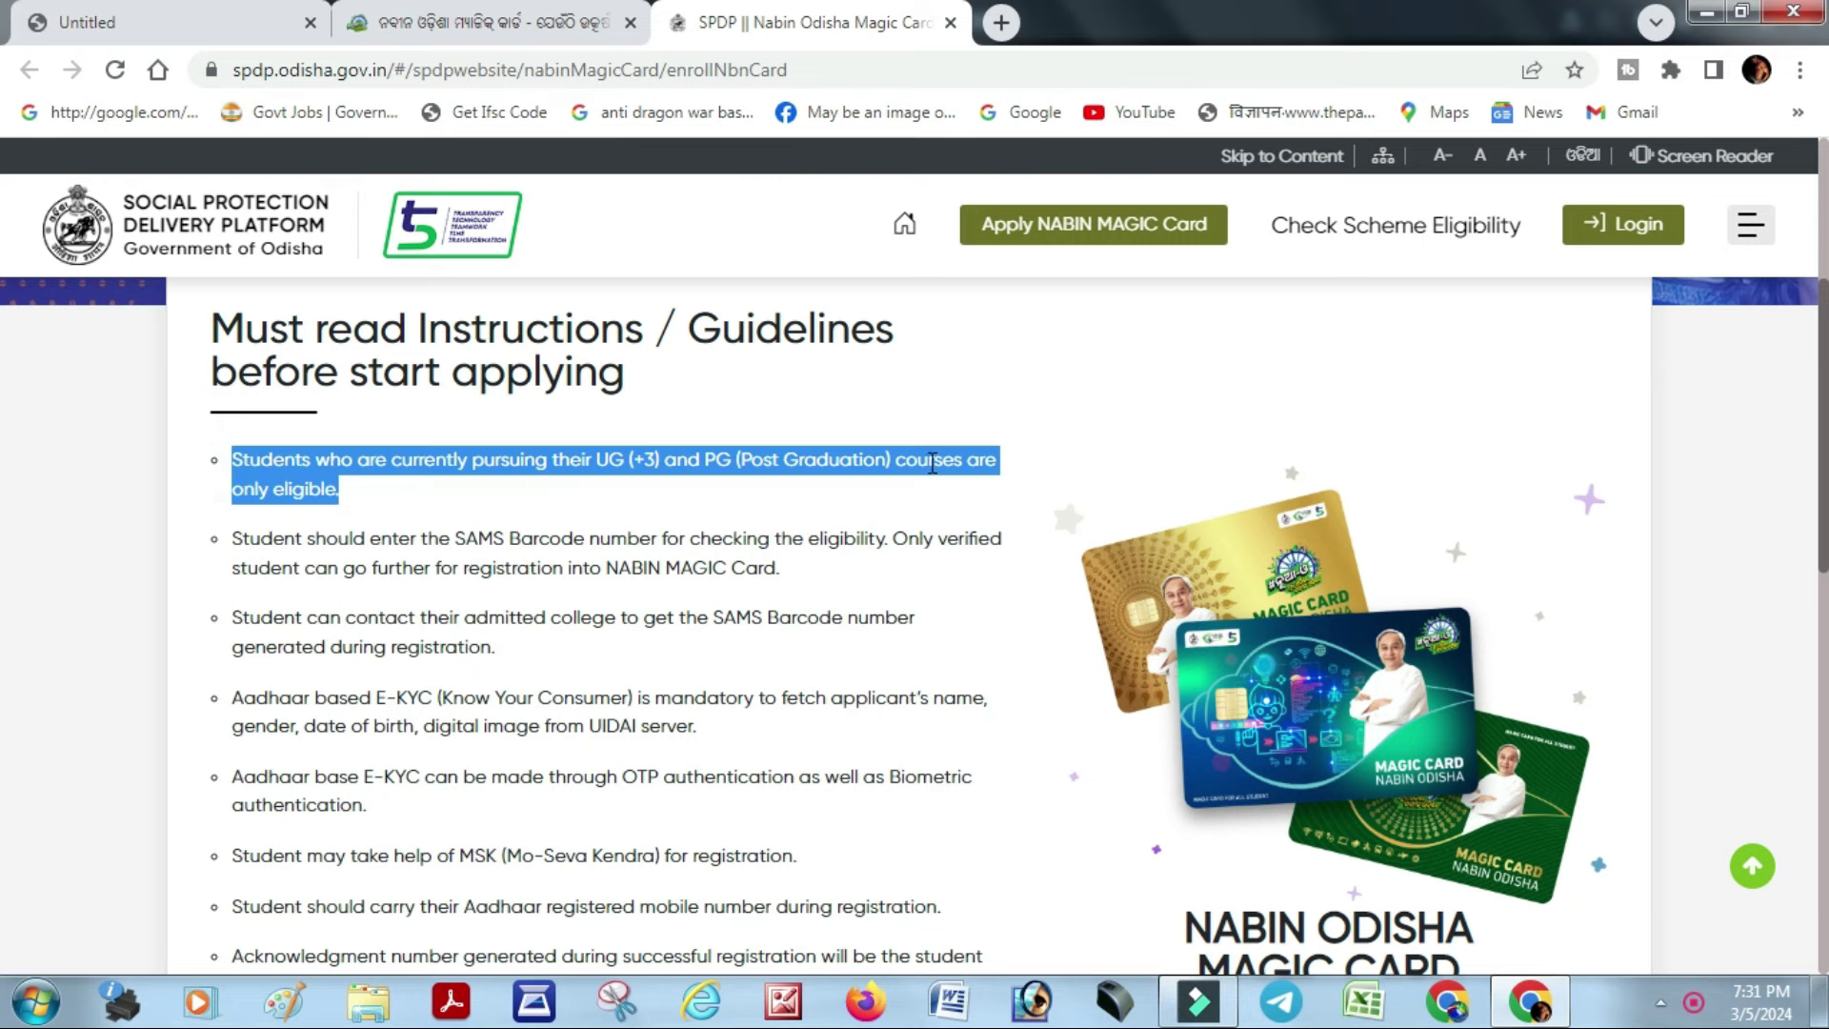
click(329, 562)
drag(259, 538, 775, 536)
click(779, 564)
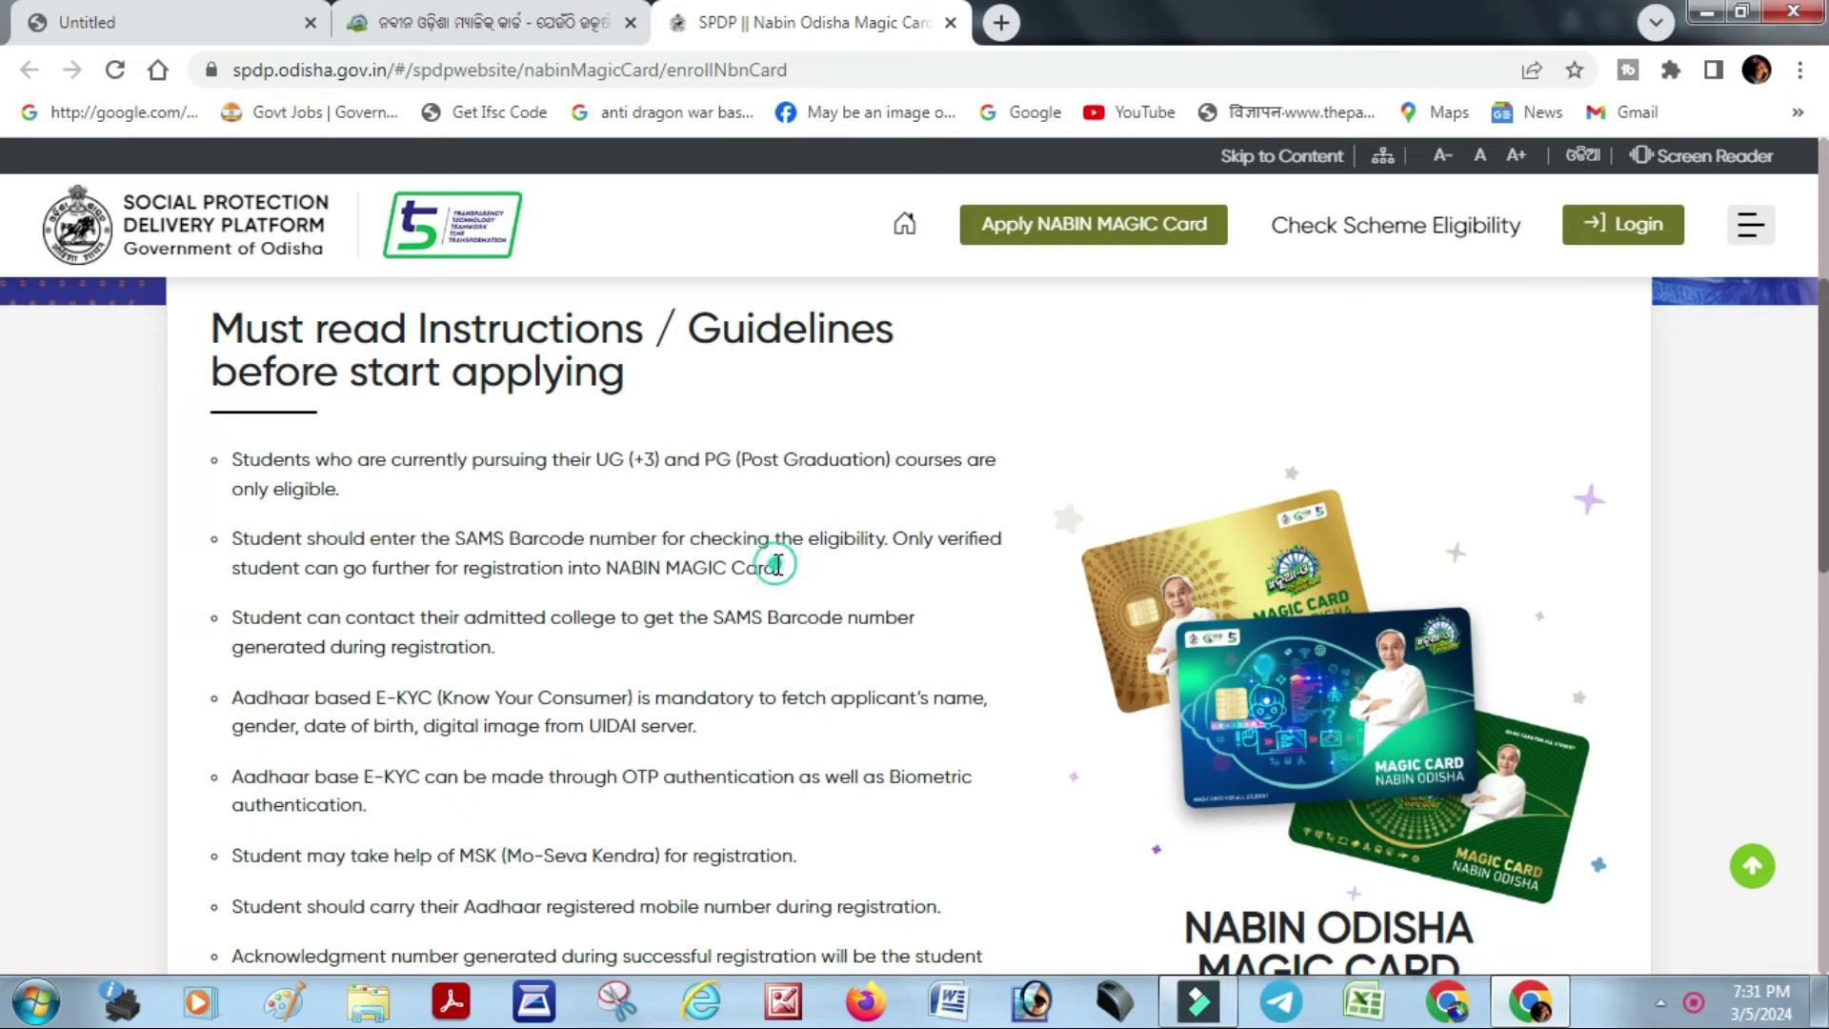
drag(235, 557, 773, 572)
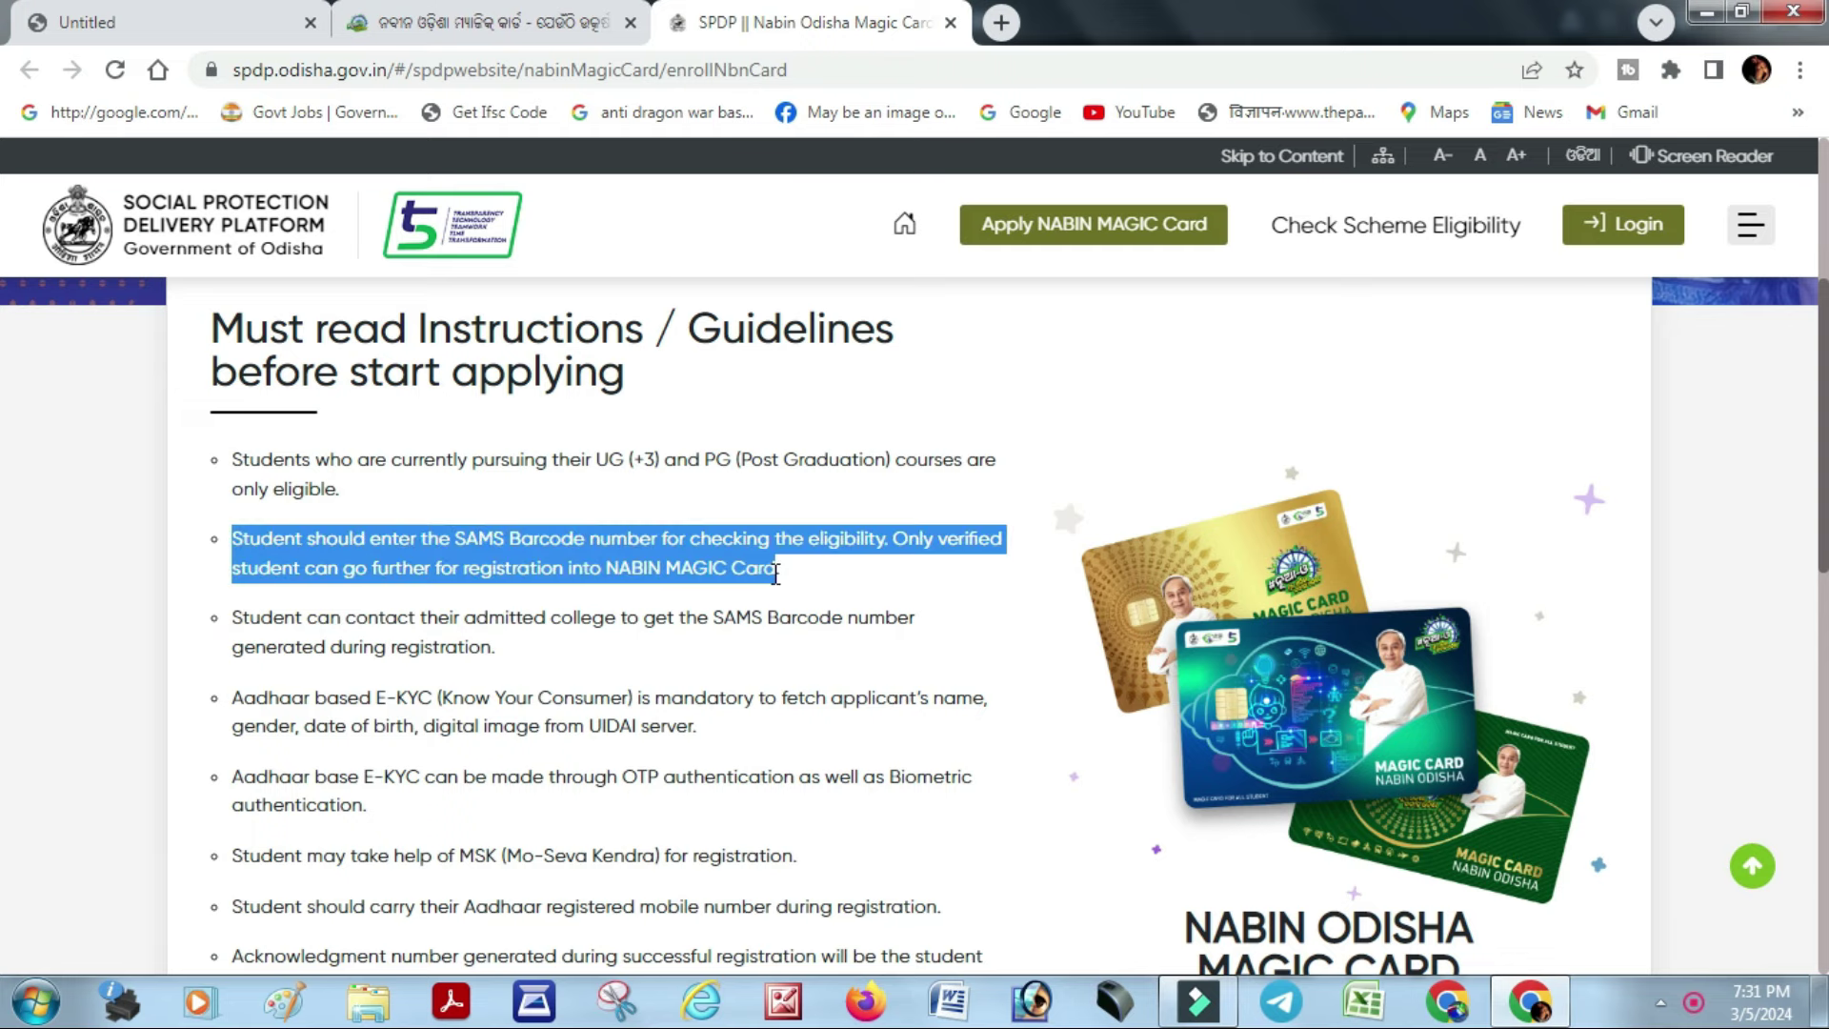
click(774, 571)
scroll(264, 781, down, 7)
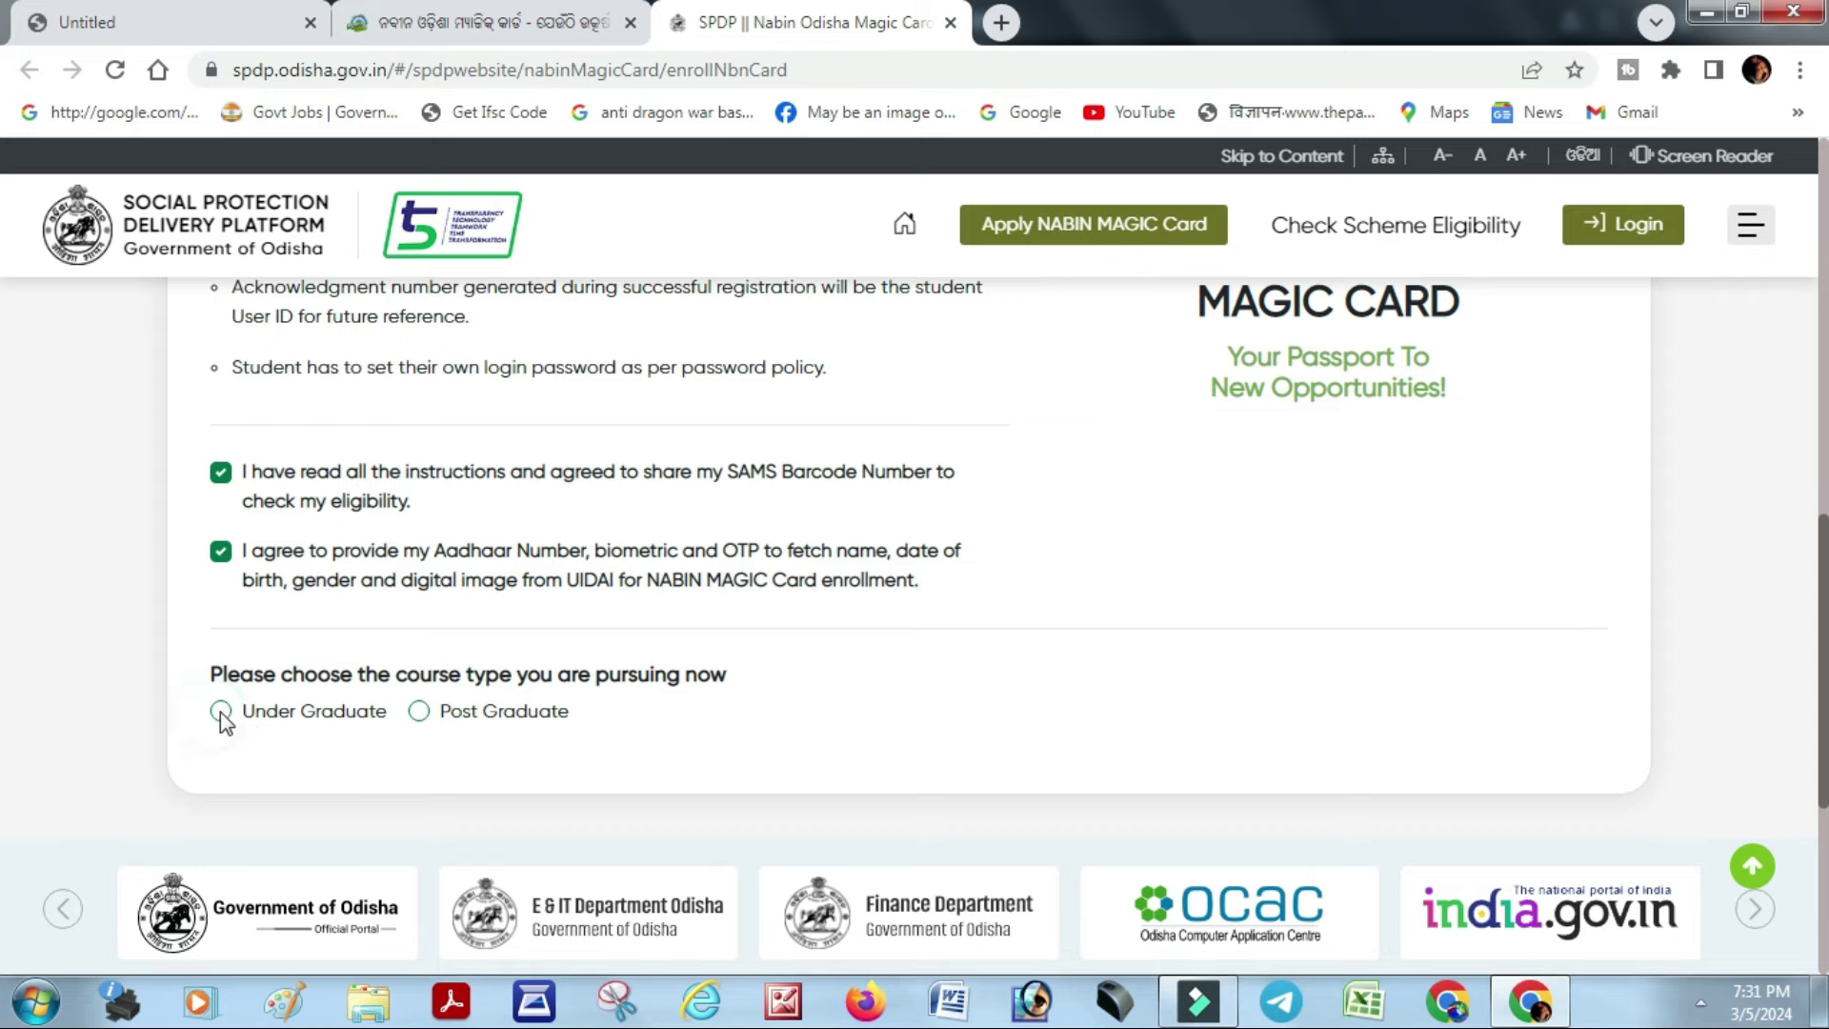
- Choose Under Graduate, then paste and verify the SAMS barcode number
click(220, 713)
scroll(358, 739, down, 3)
click(346, 614)
click(584, 613)
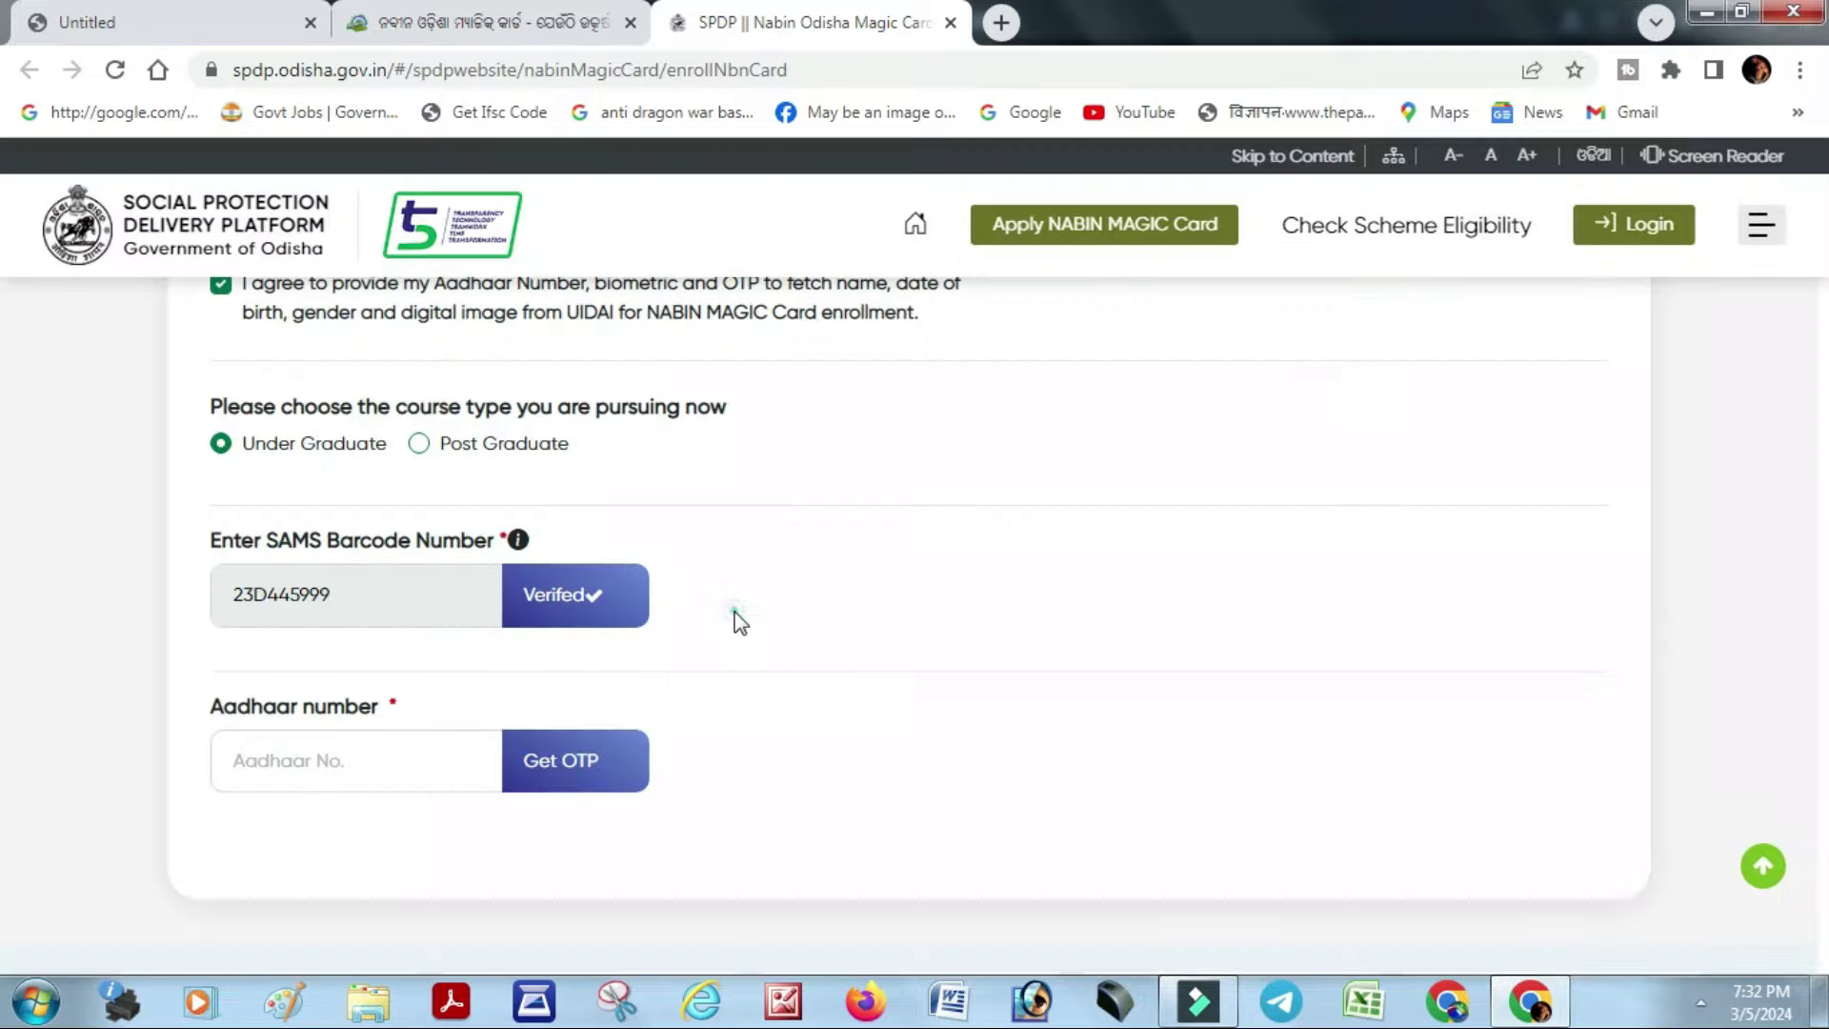
- Enter the applicant's Aadhaar number, request an OTP and fill in the received code
click(338, 753)
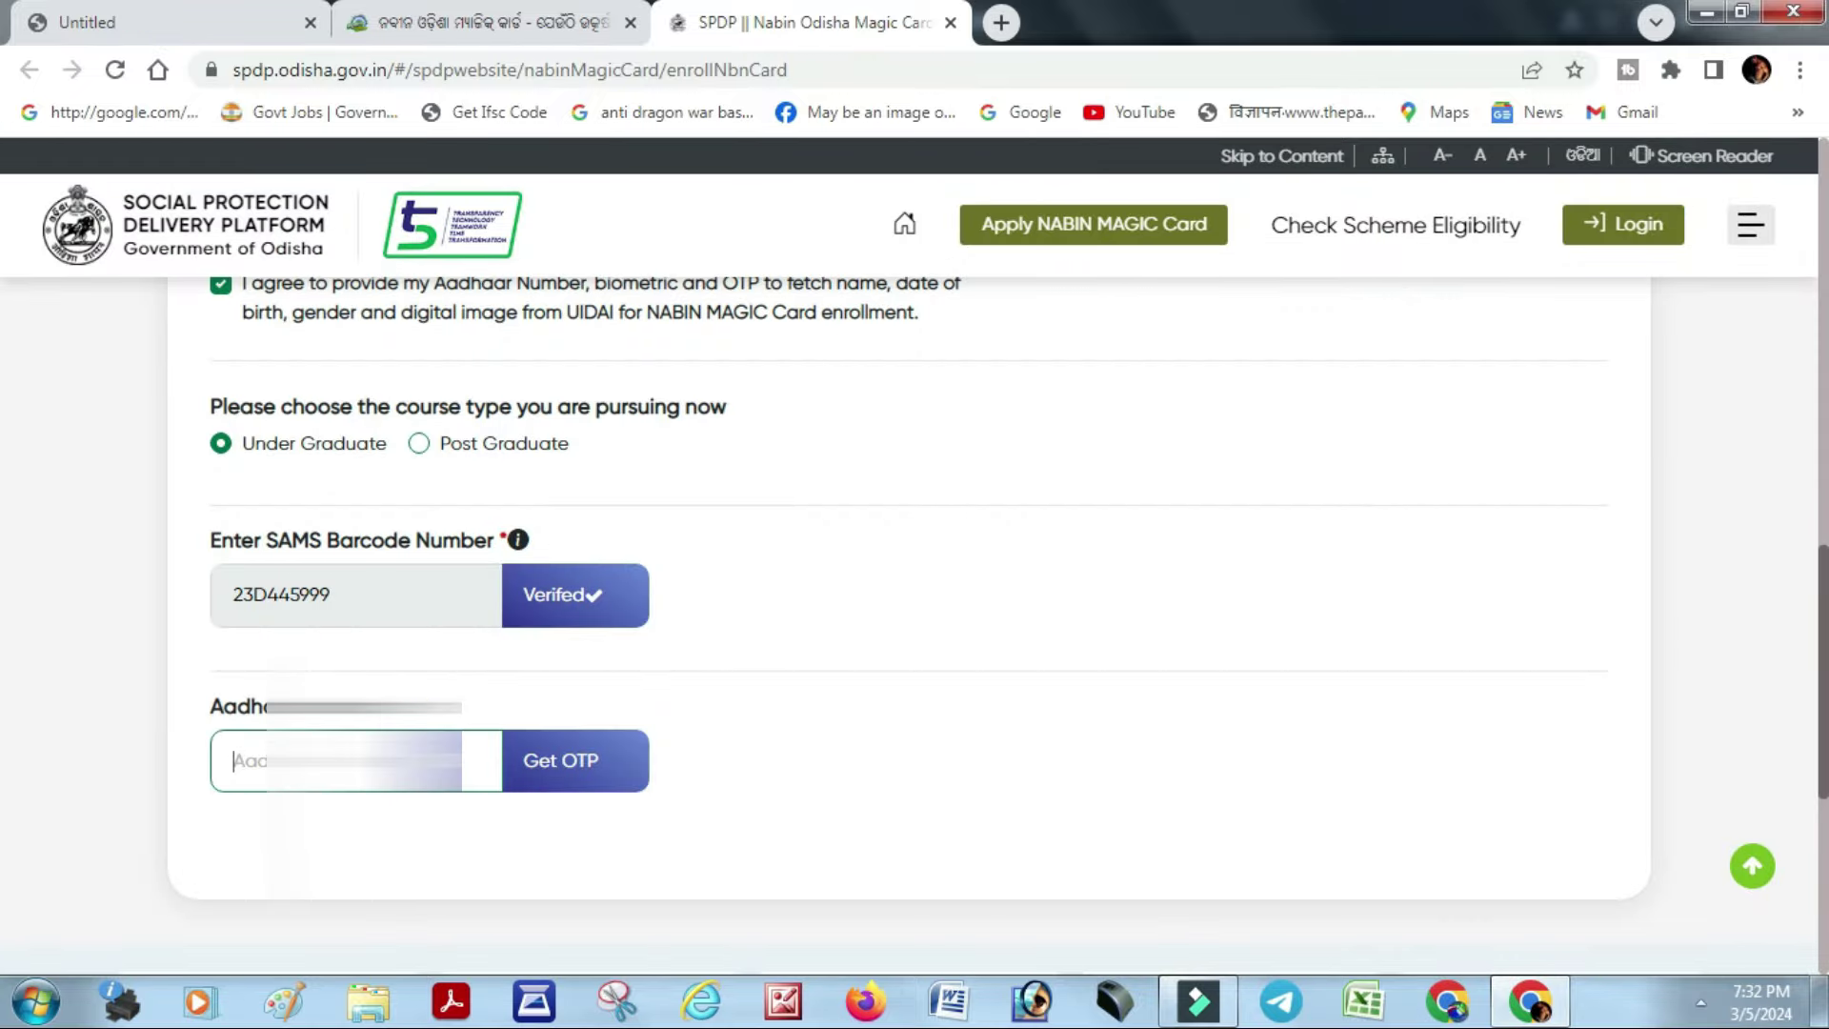
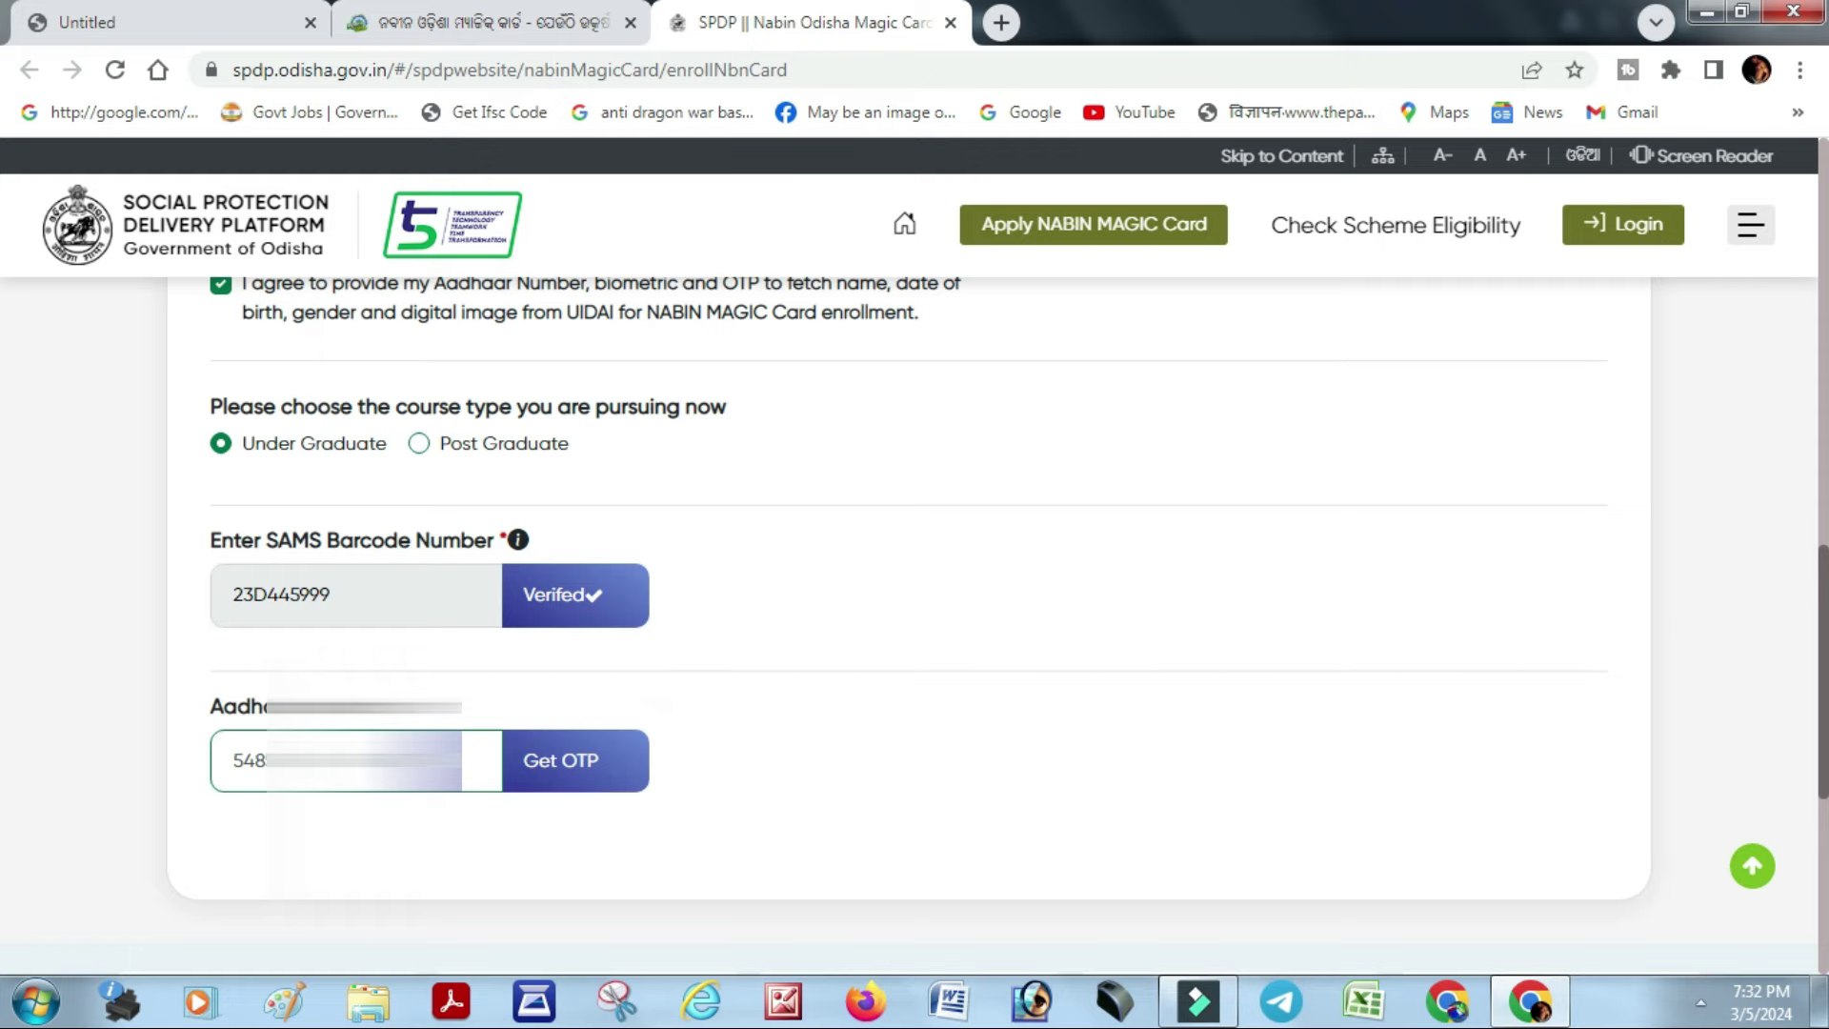
click(543, 760)
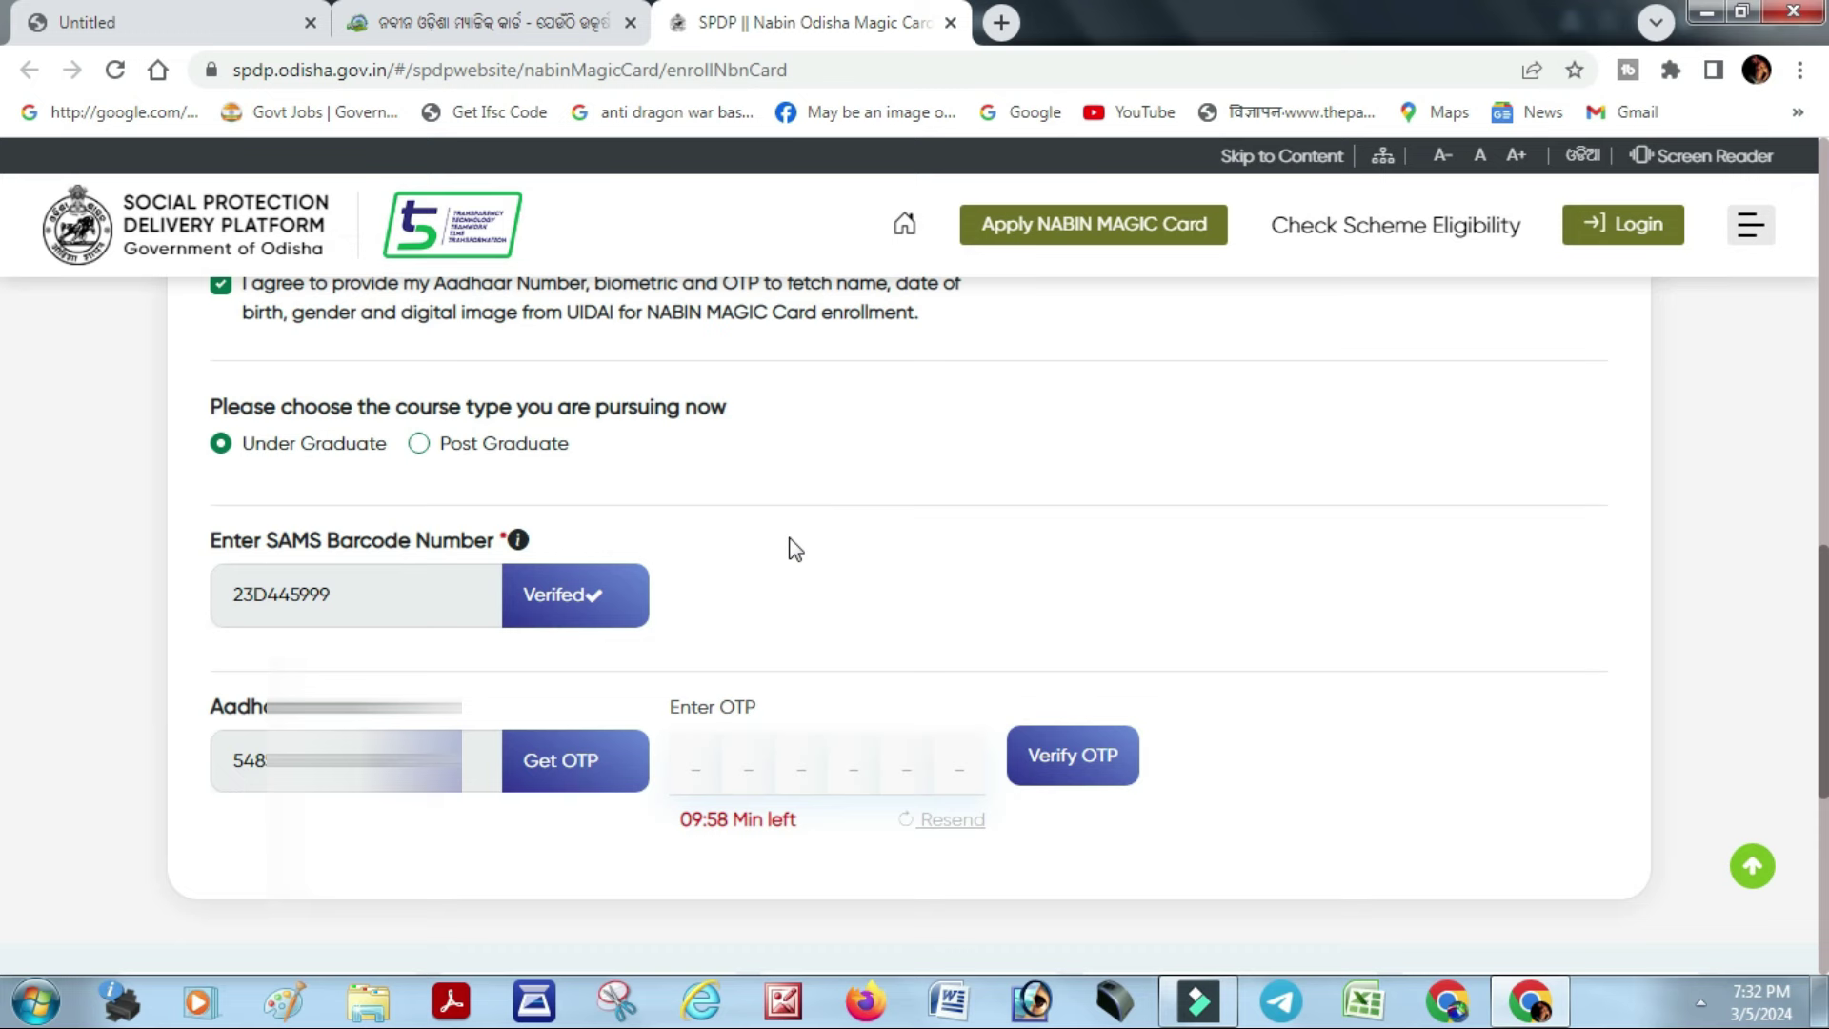
click(705, 758)
- Verify the Aadhaar OTP and review the prefilled photo, gender, parents' names and e-mail fields
click(1051, 753)
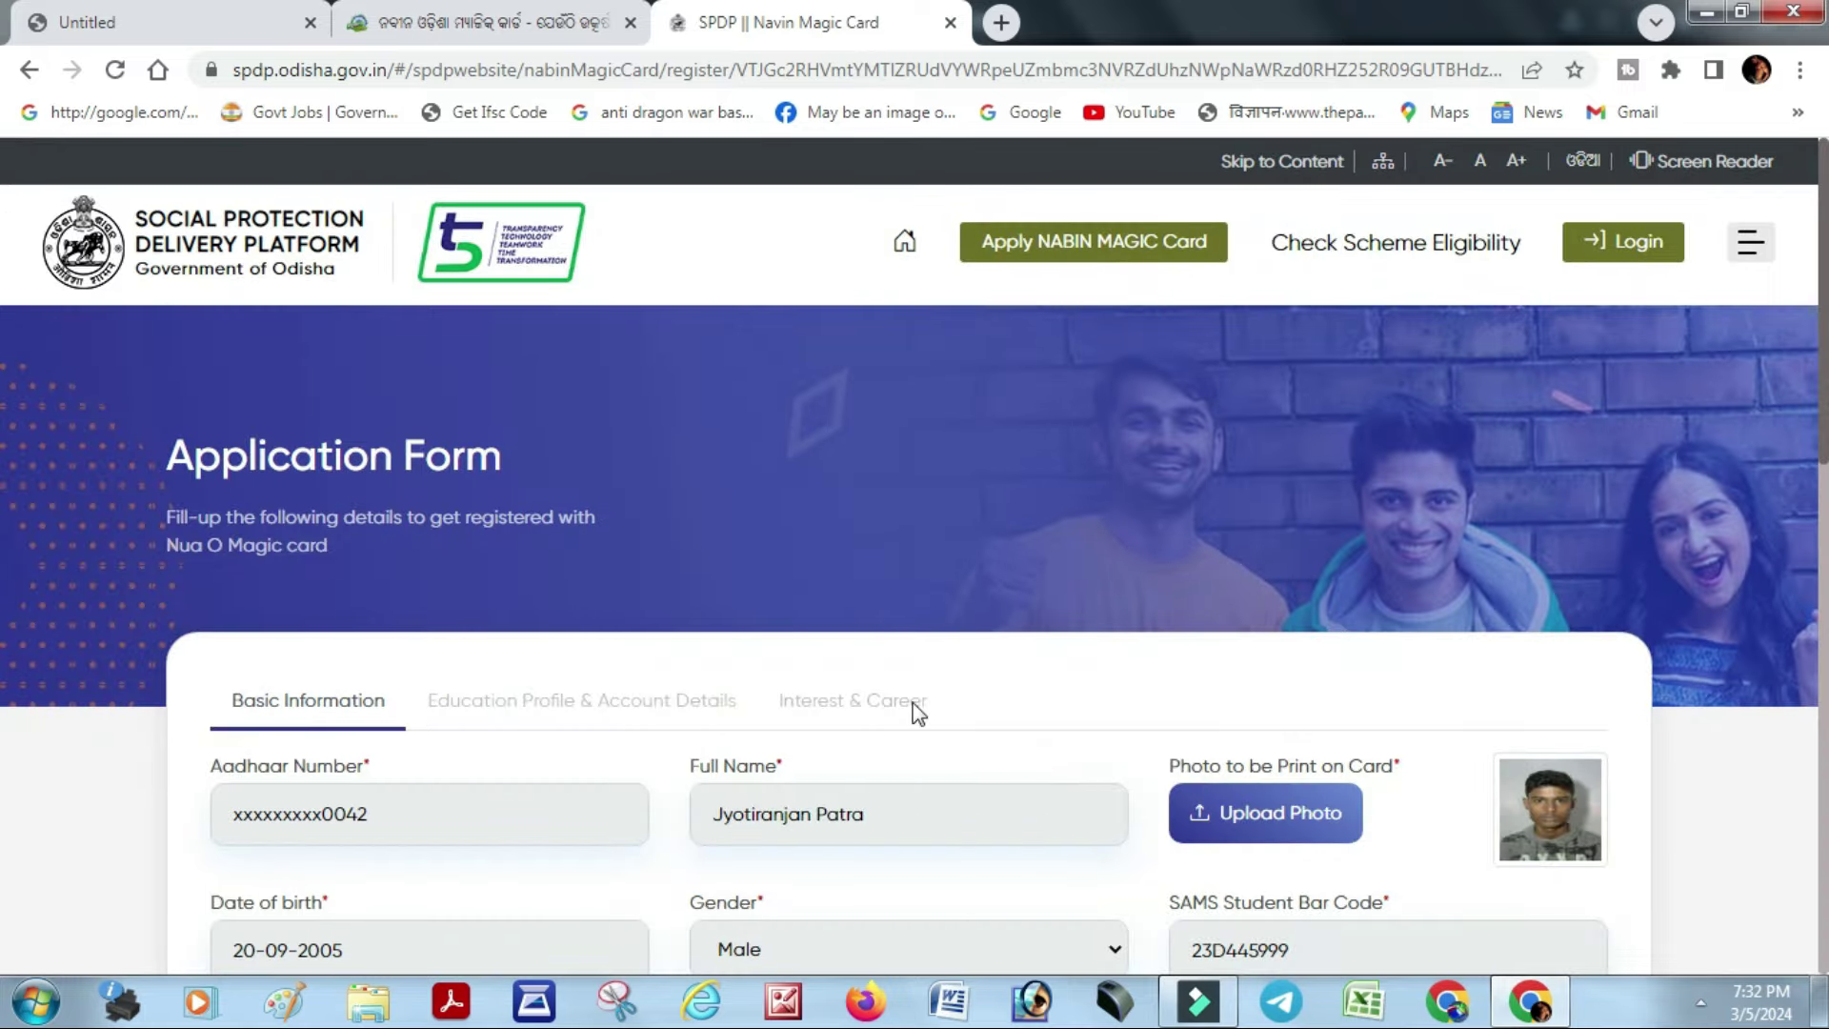
scroll(918, 711, down, 1)
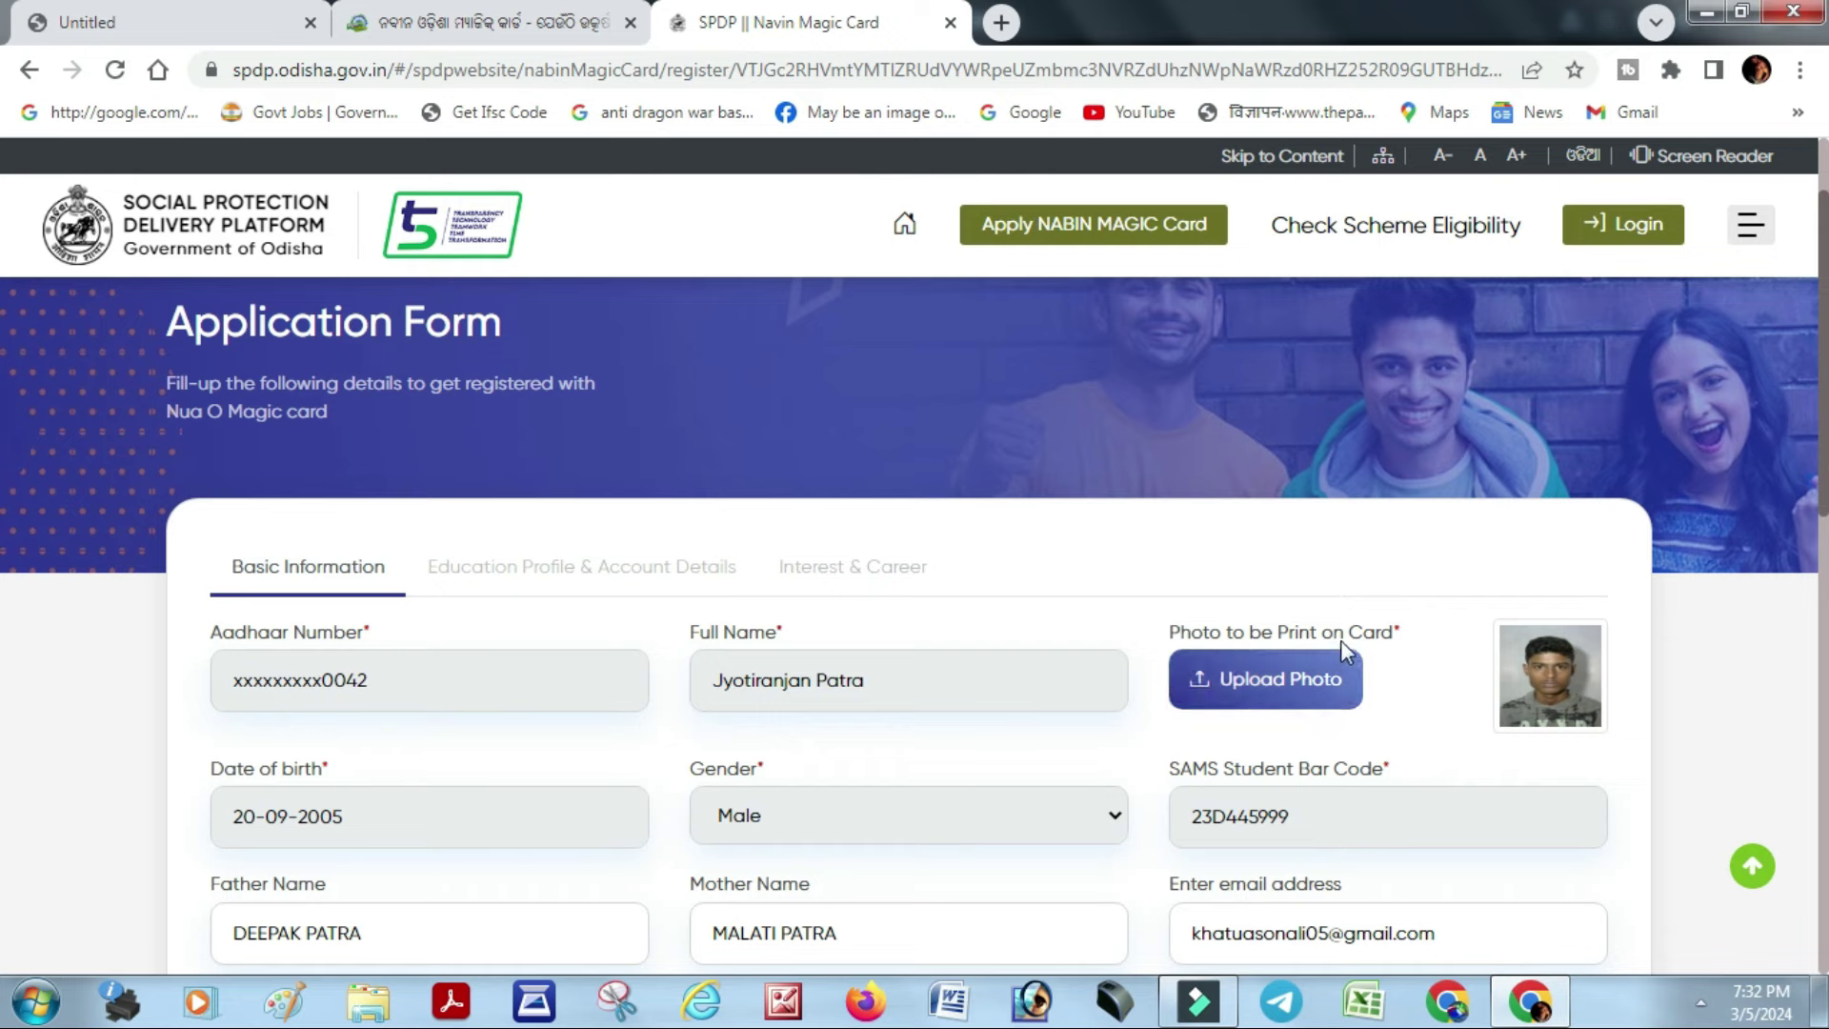
scroll(1513, 680, down, 2)
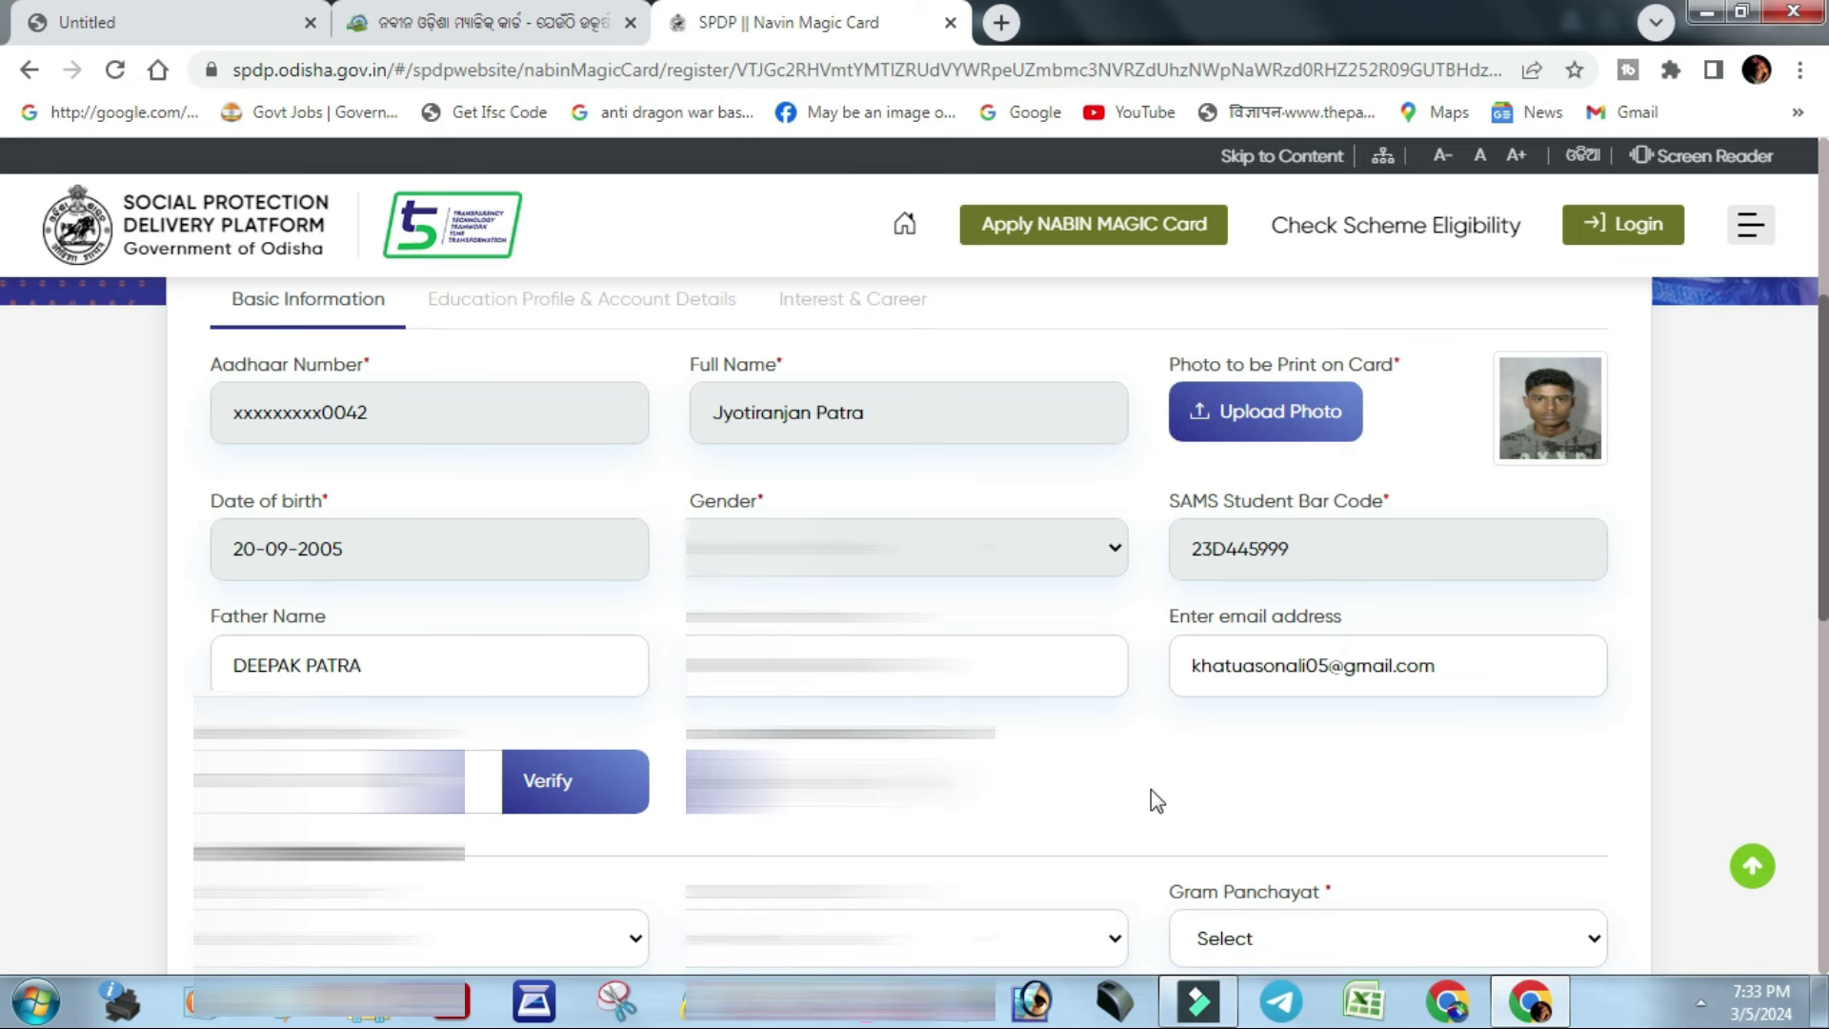
- Replace the e-mail's name part with the applicant's own and clear the old mobile number
drag(1328, 665, 1164, 674)
key(BackSpace)
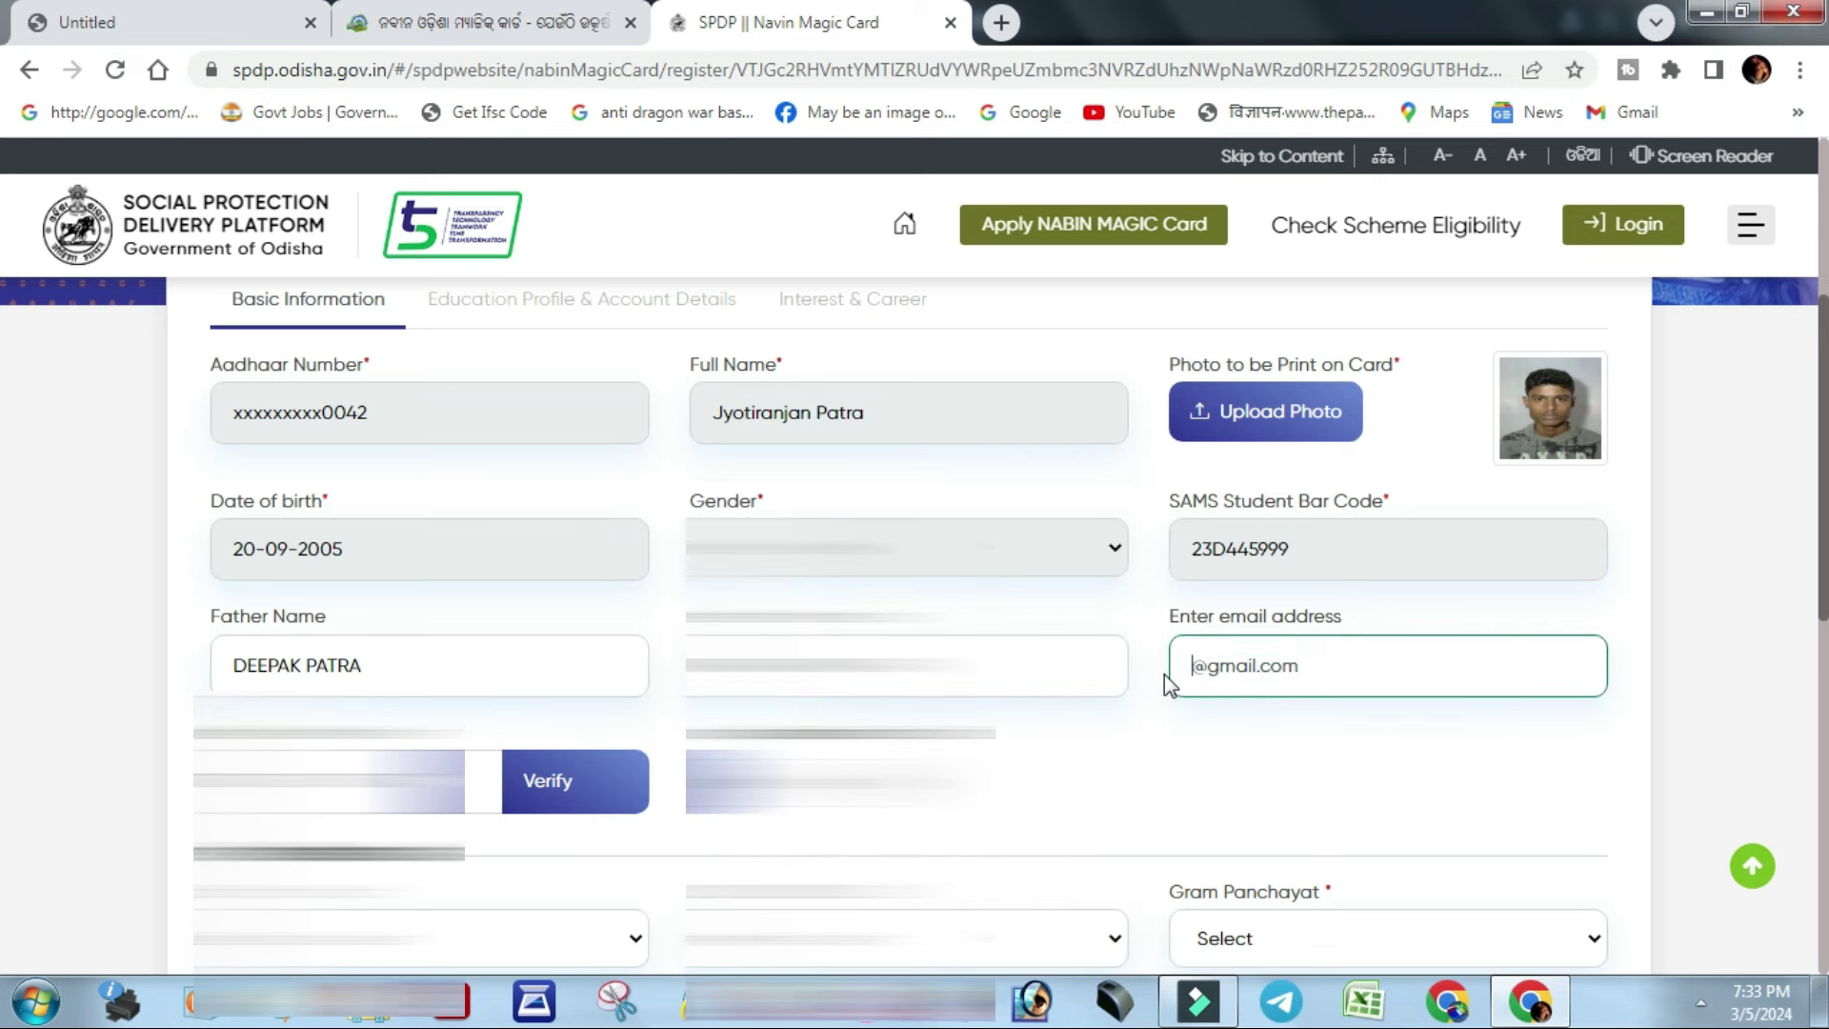
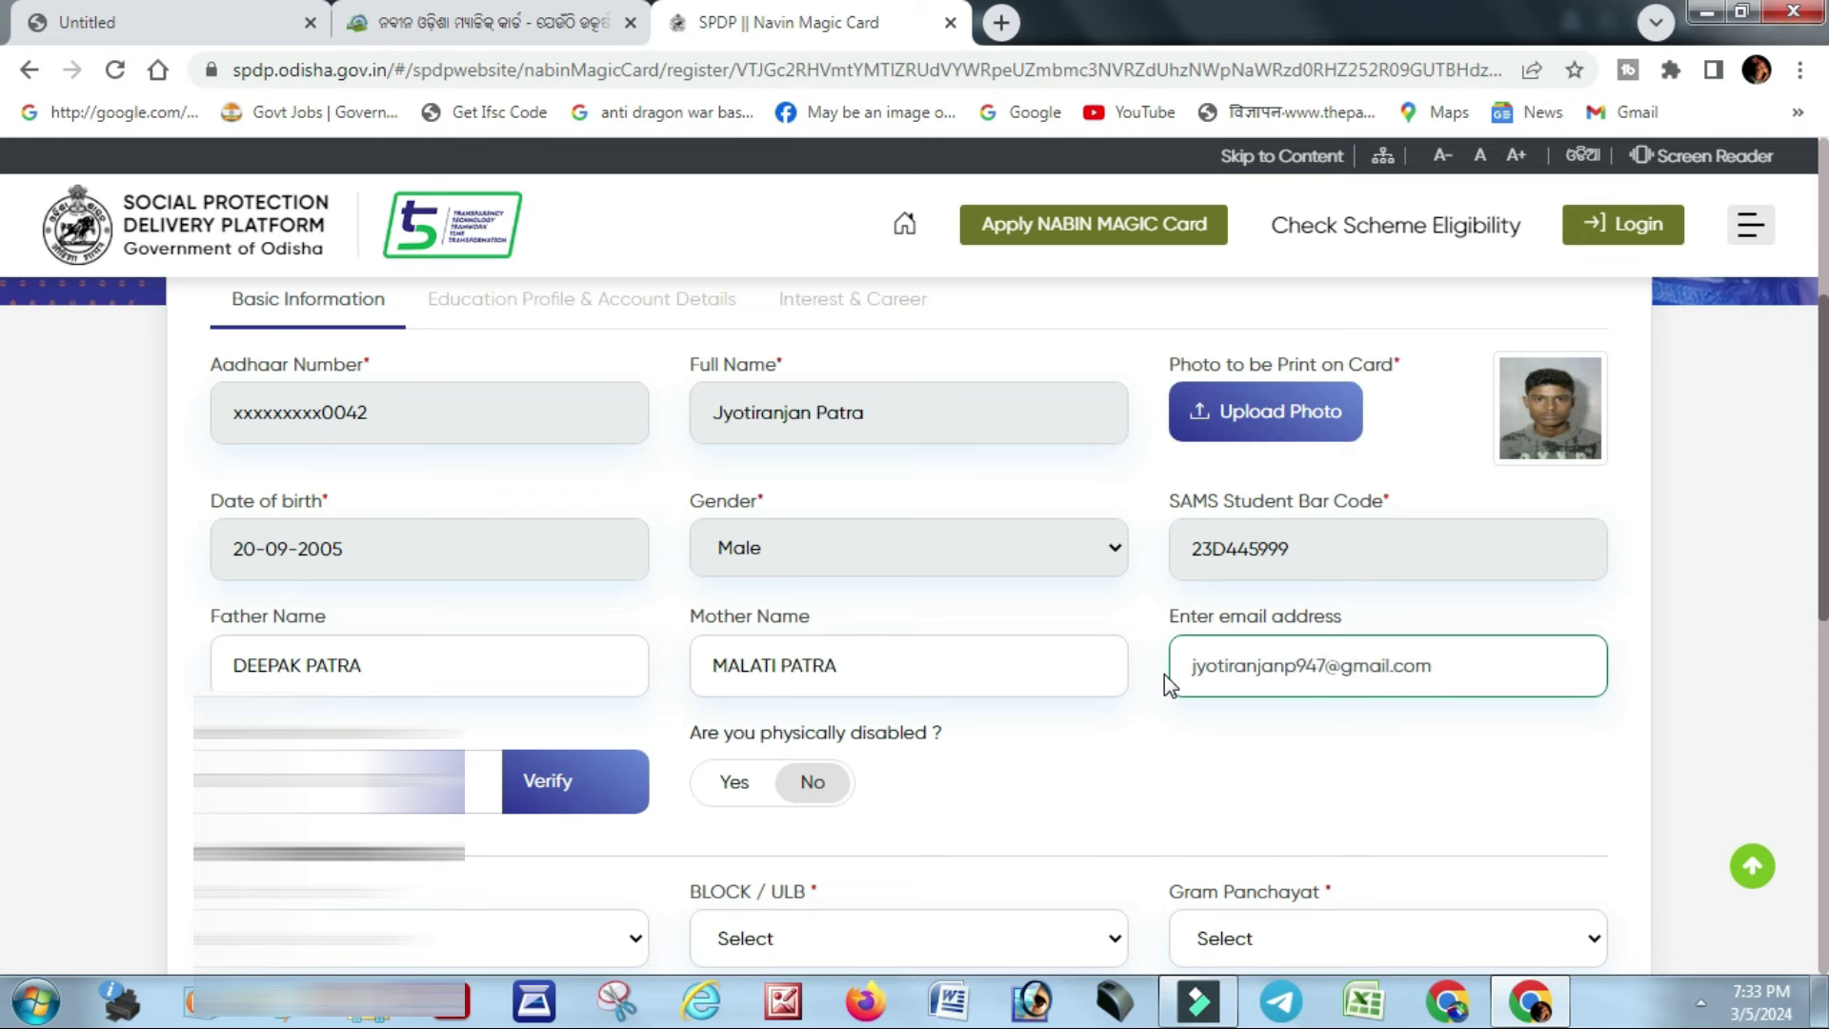
click(1213, 775)
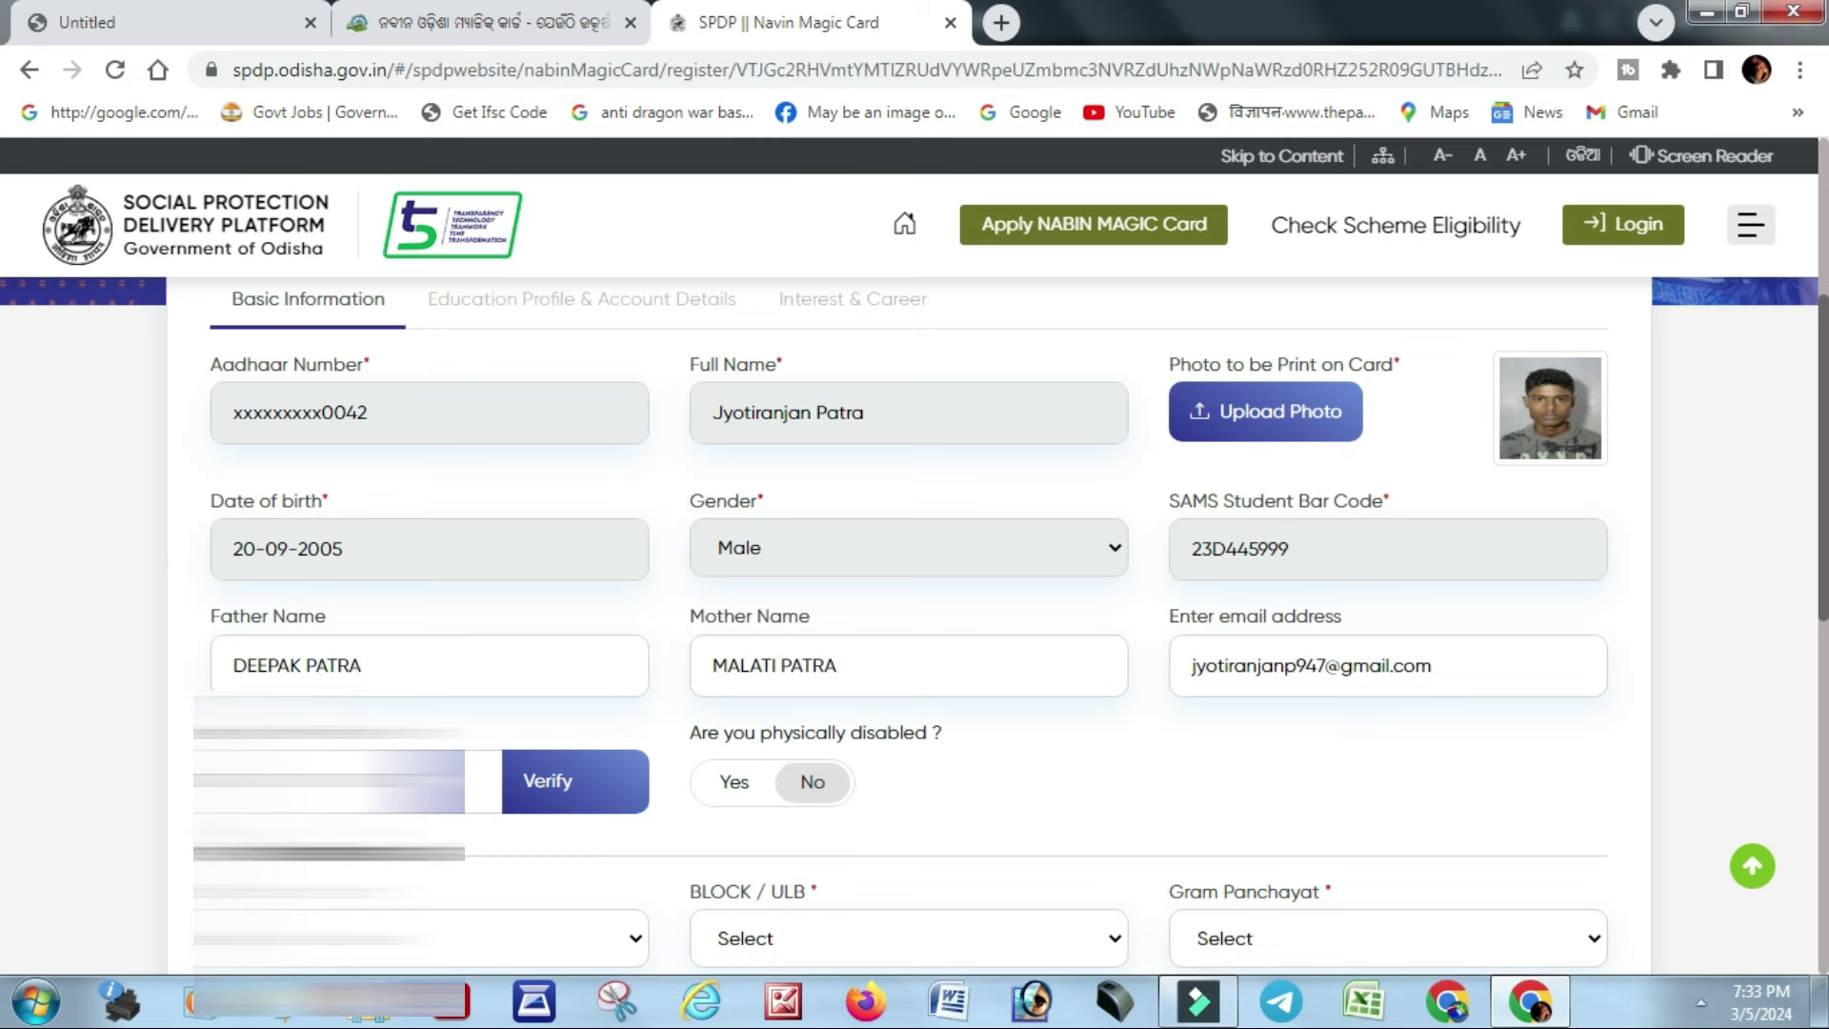
double_click(329, 781)
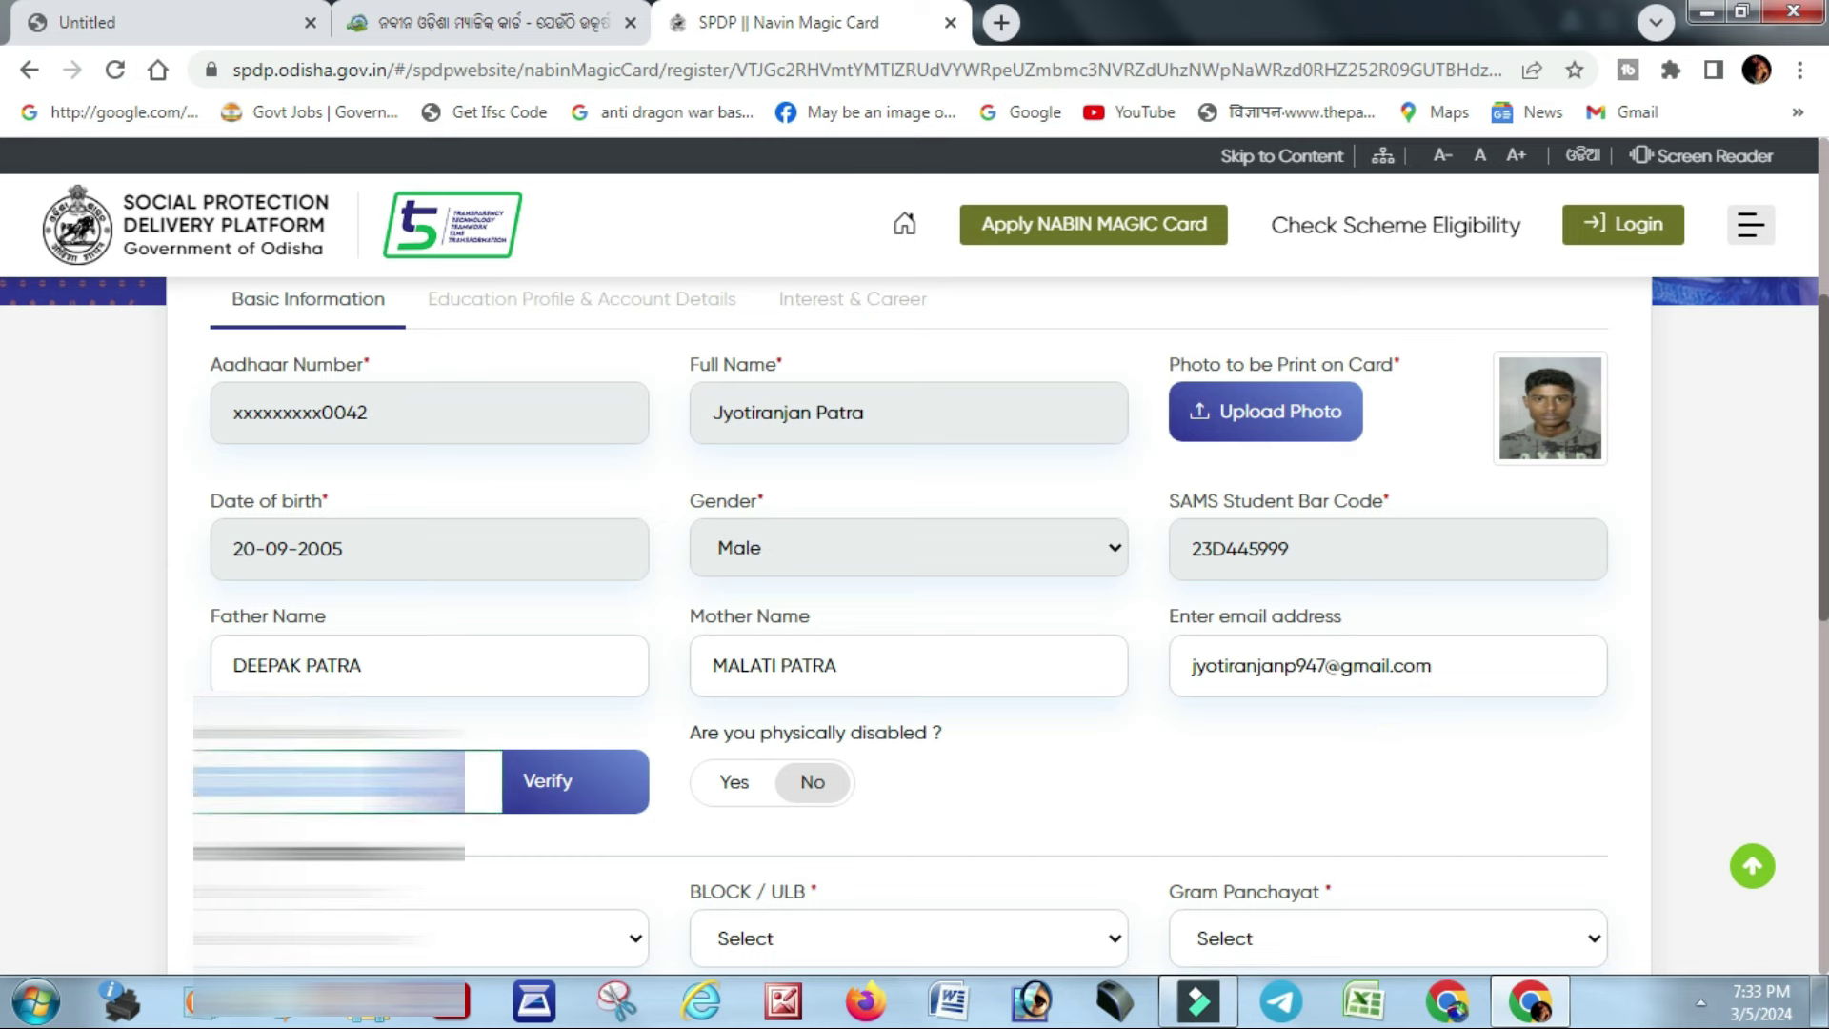
key(BackSpace)
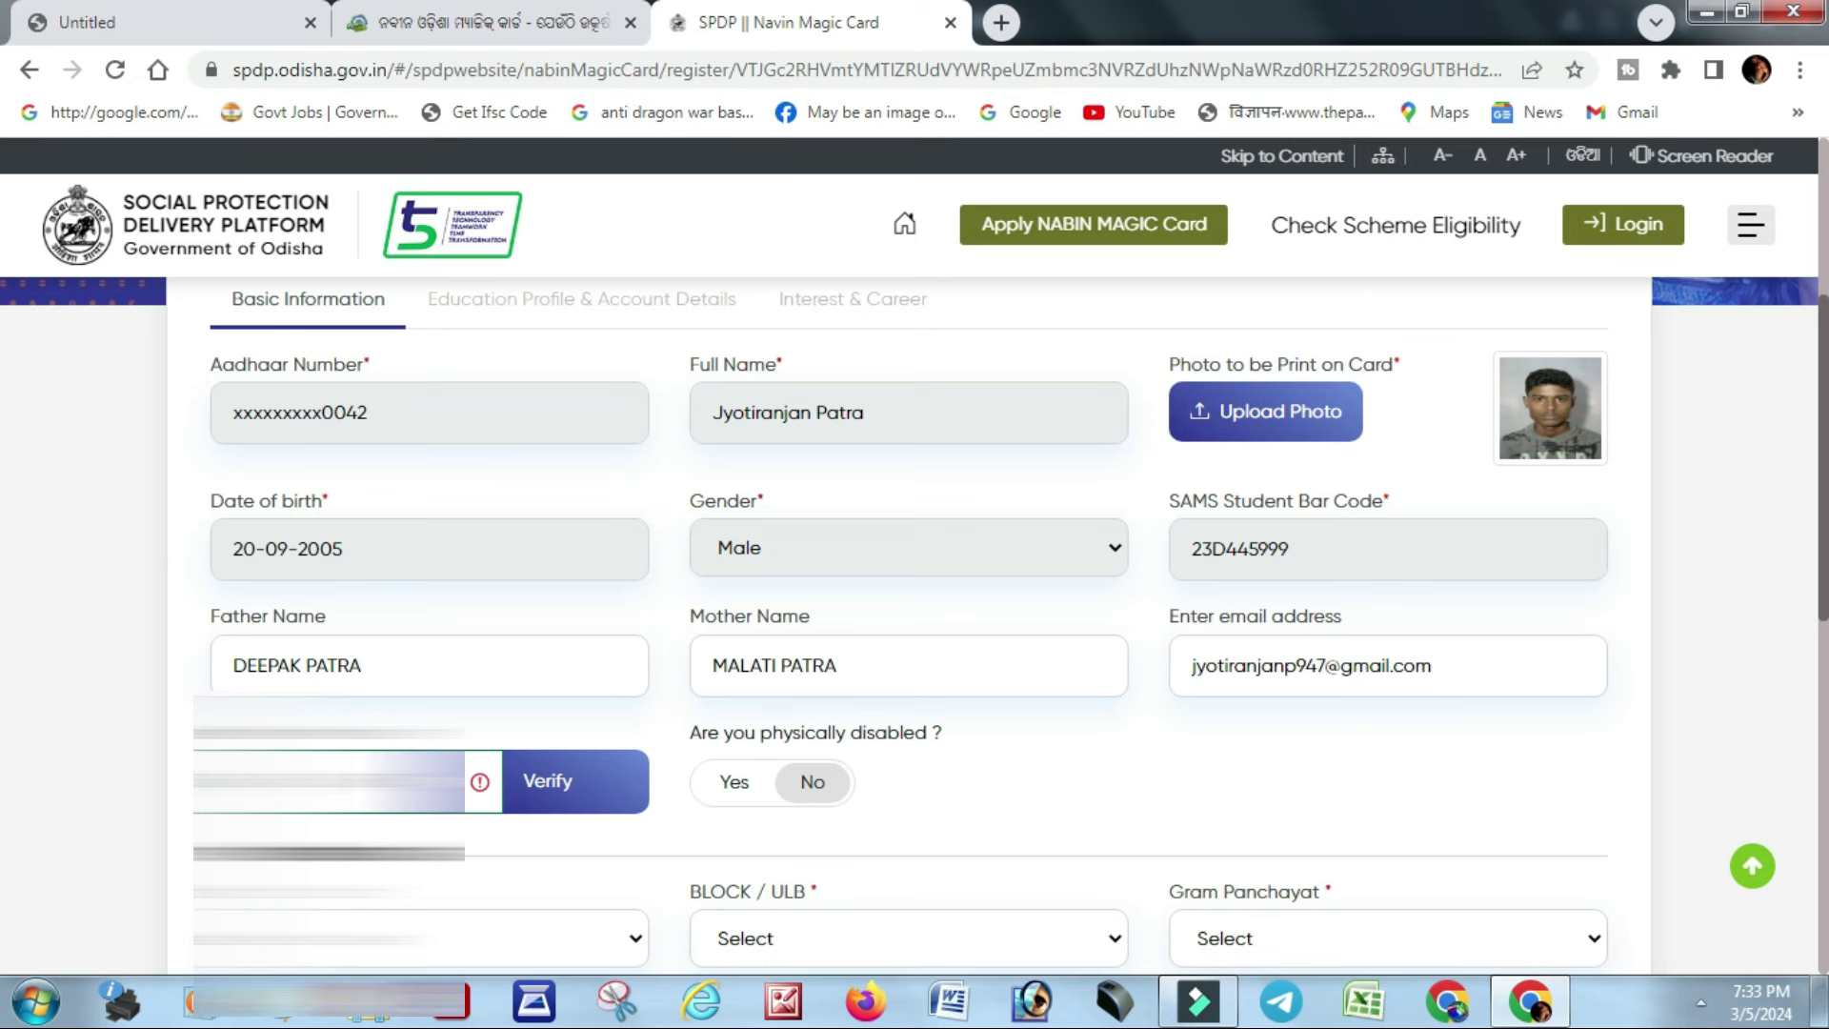
- Verify the mobile number with the 5-digit OTP and acknowledge the success message
click(1701, 1002)
click(1701, 1002)
click(584, 792)
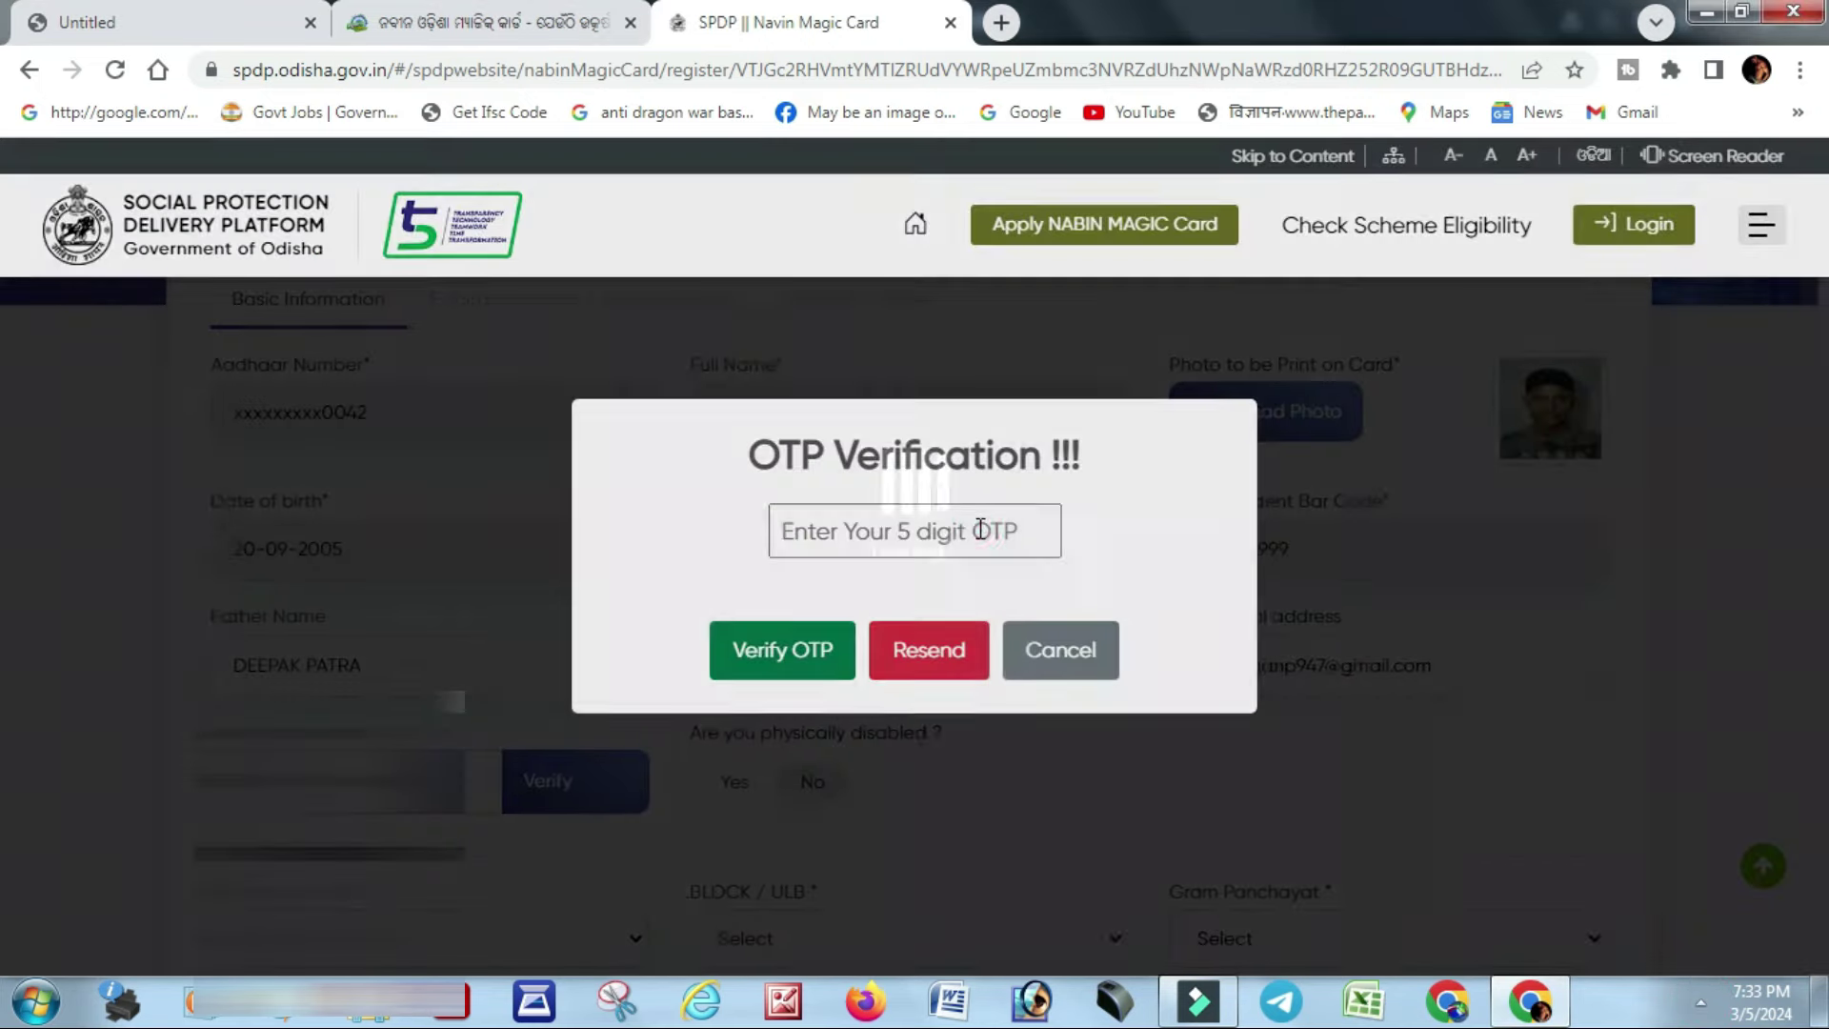
click(979, 530)
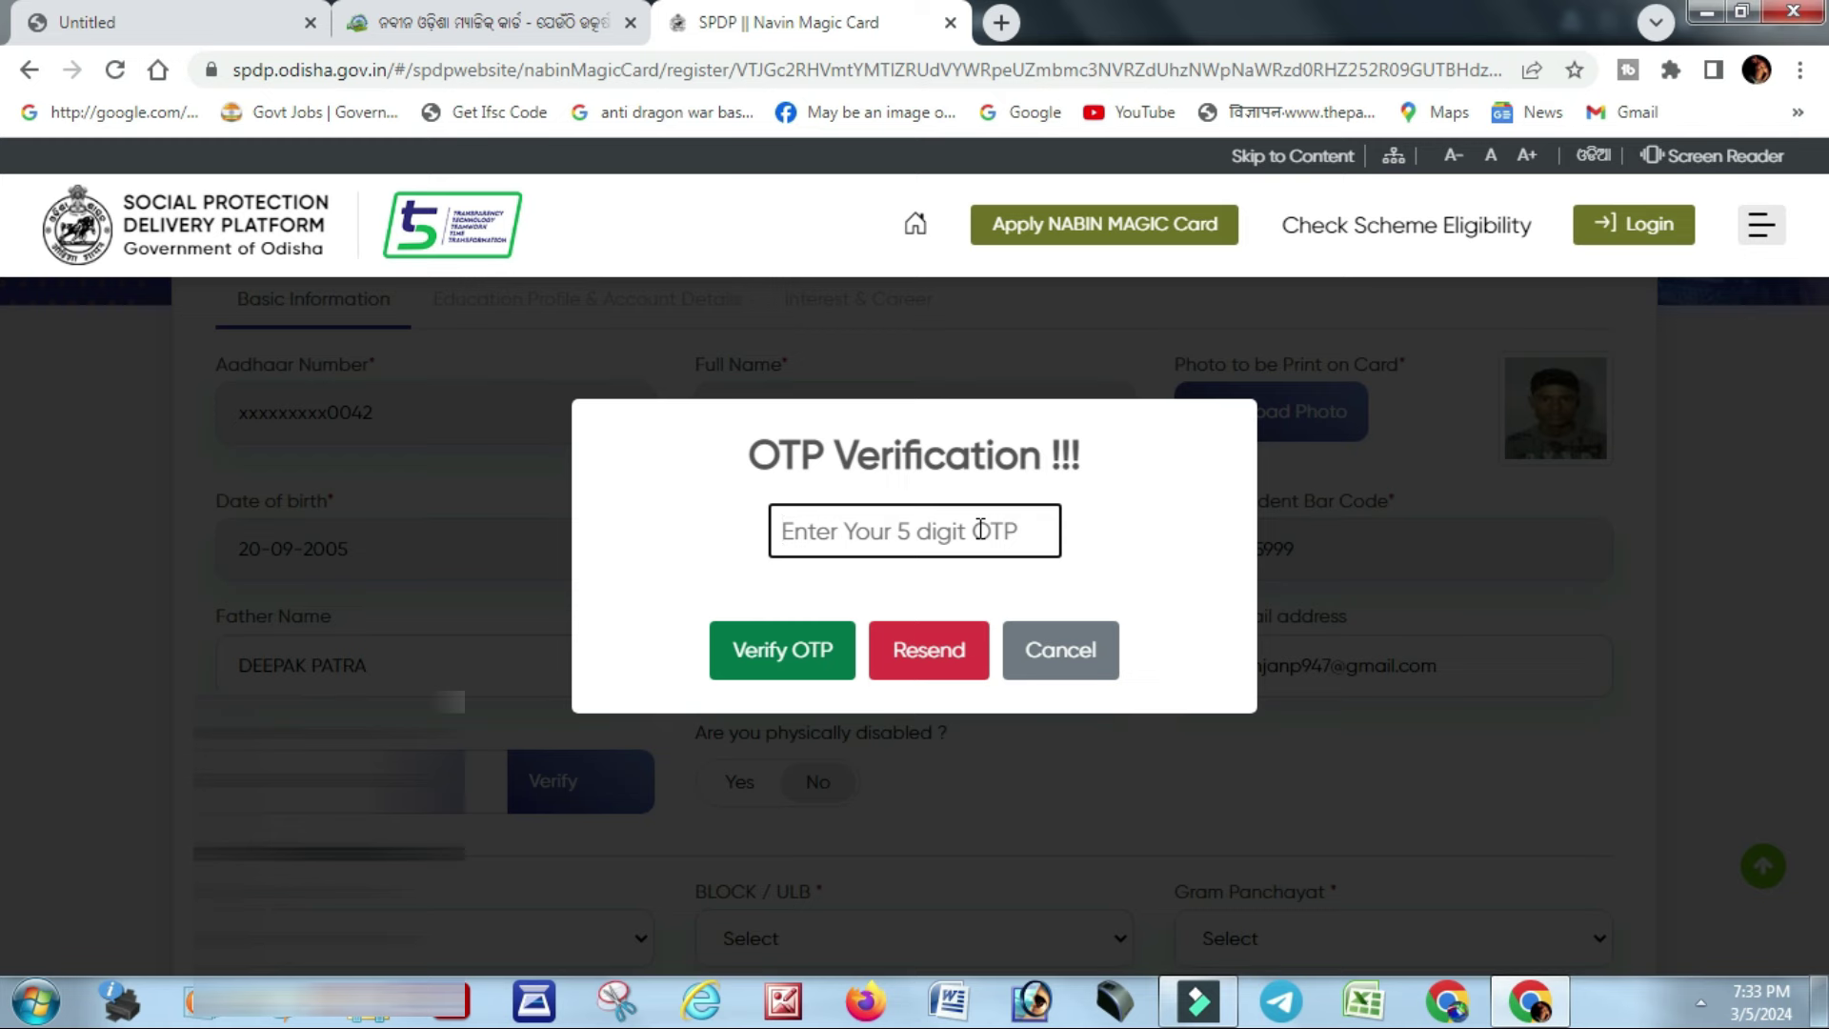
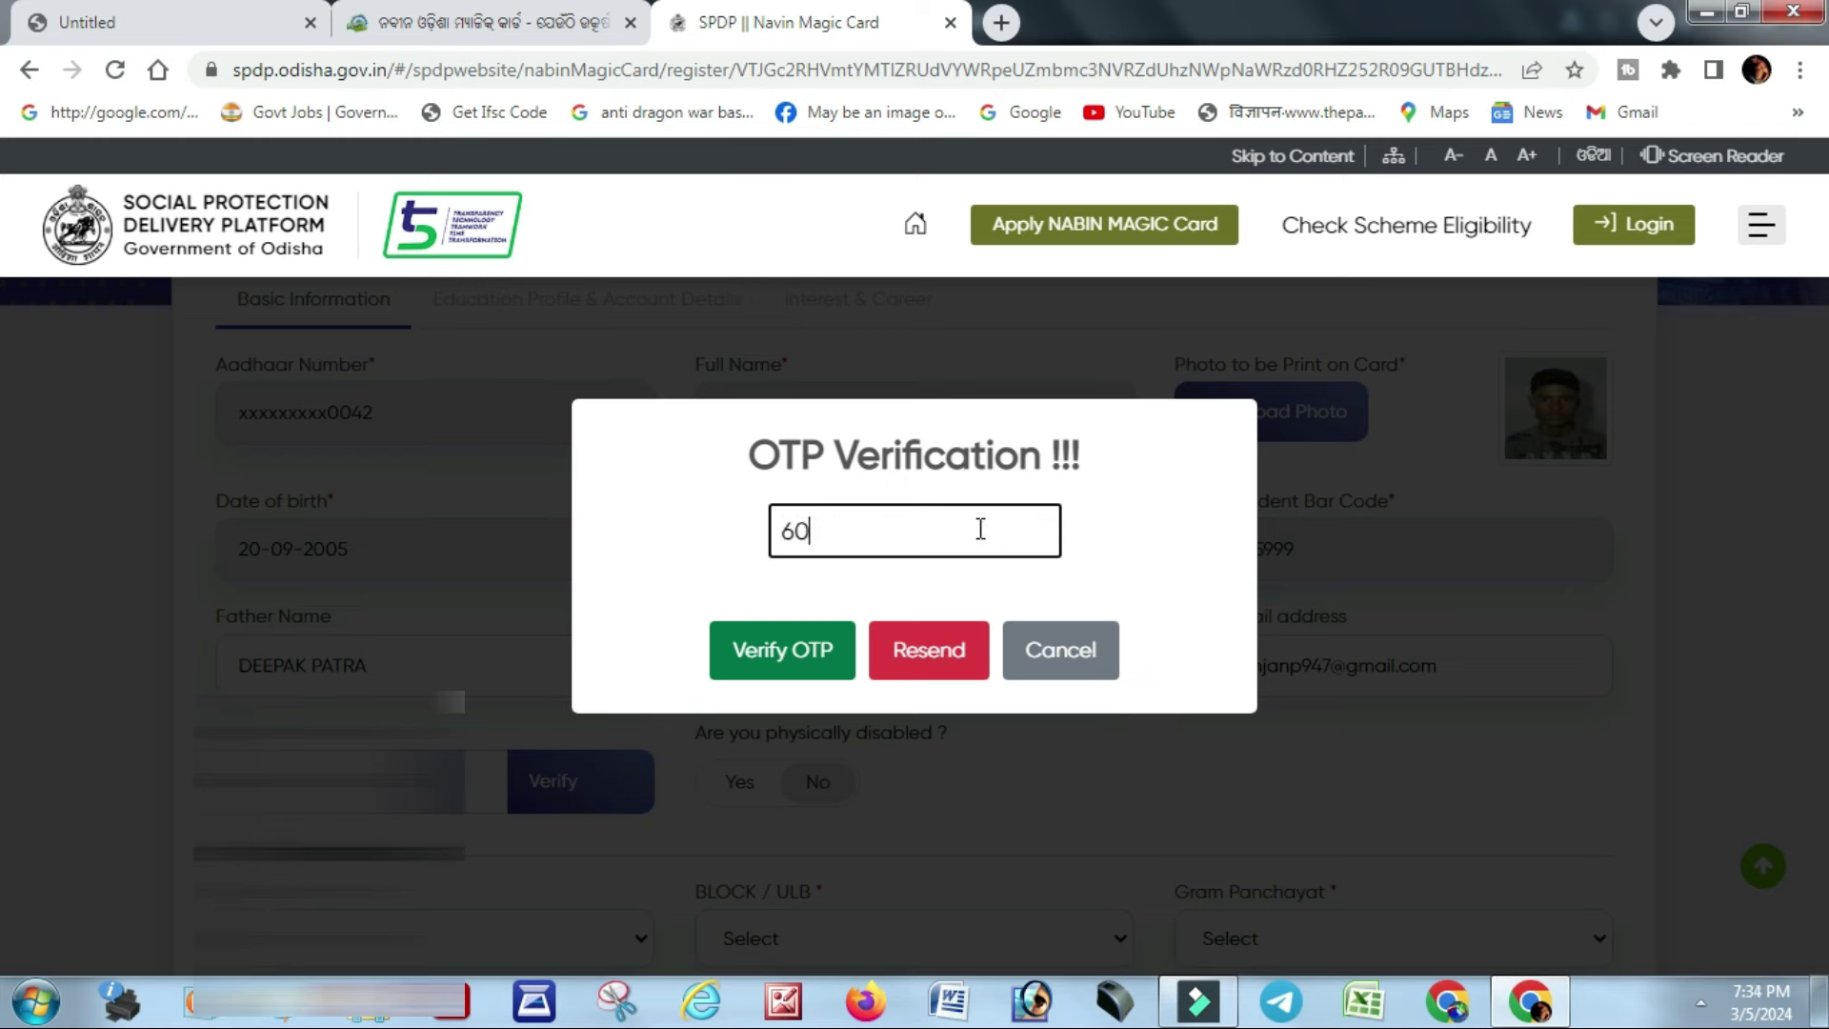
click(781, 667)
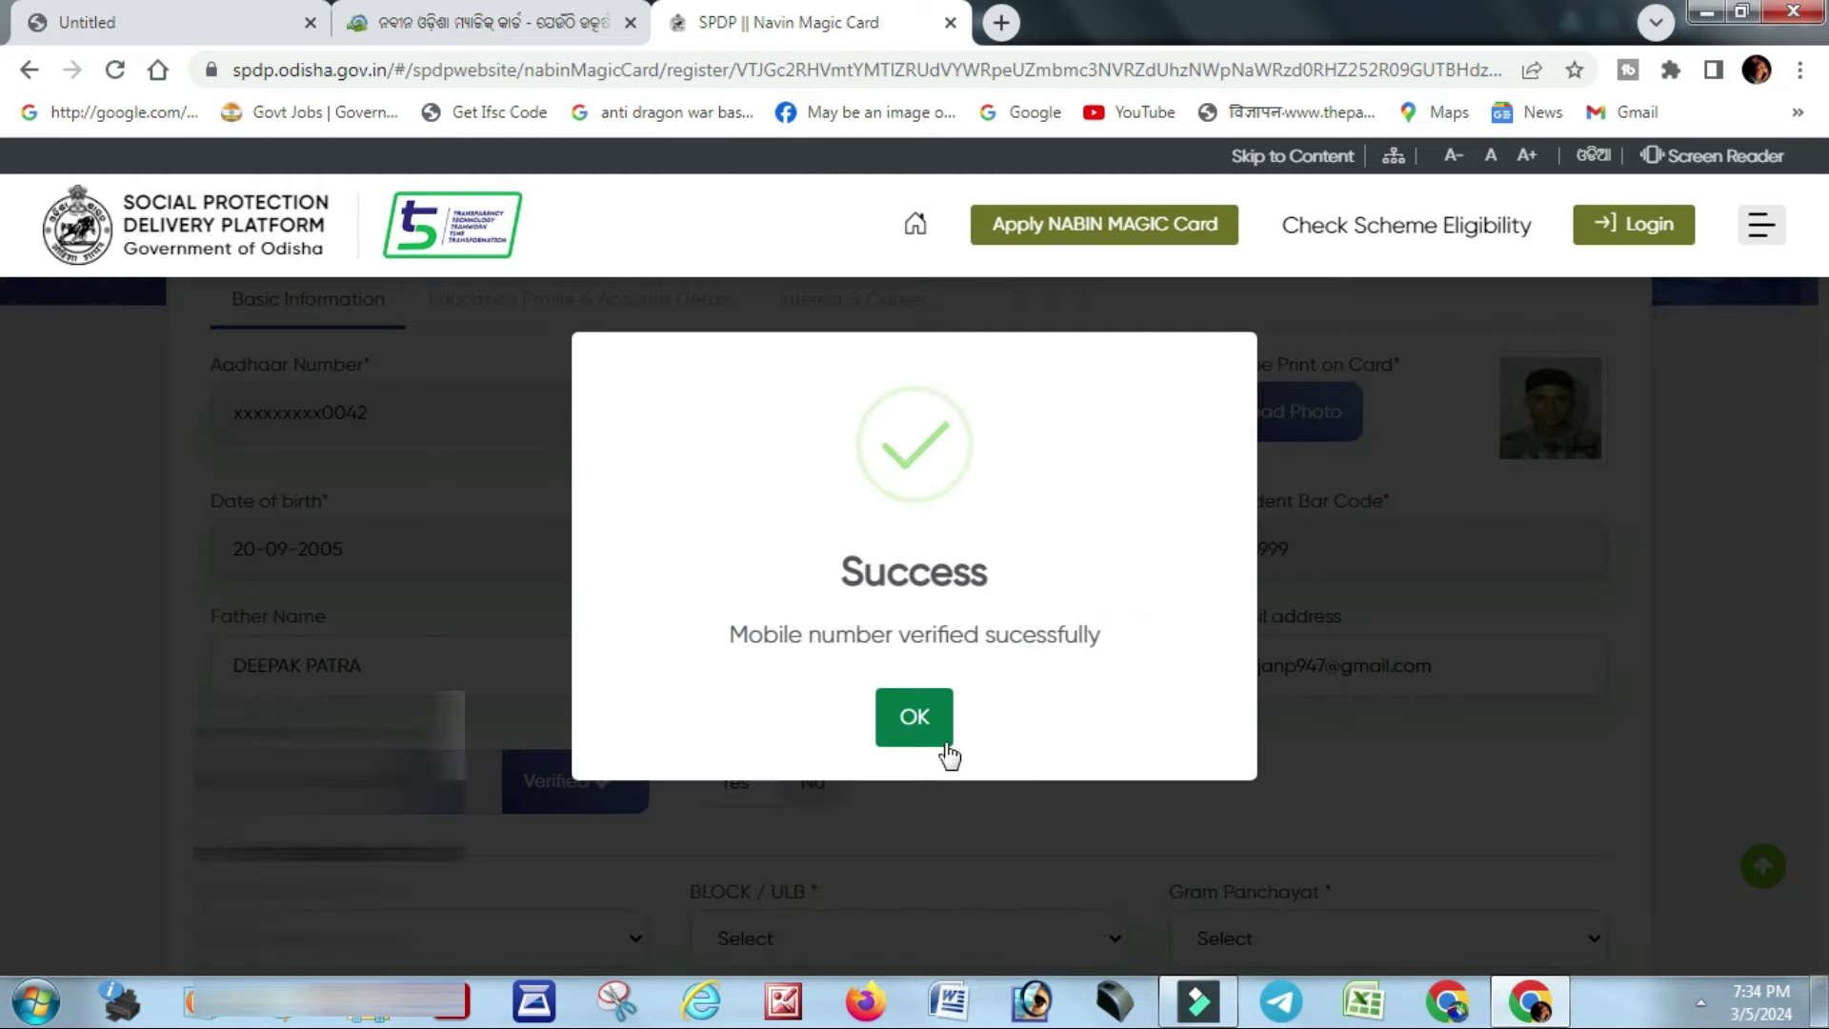
click(912, 733)
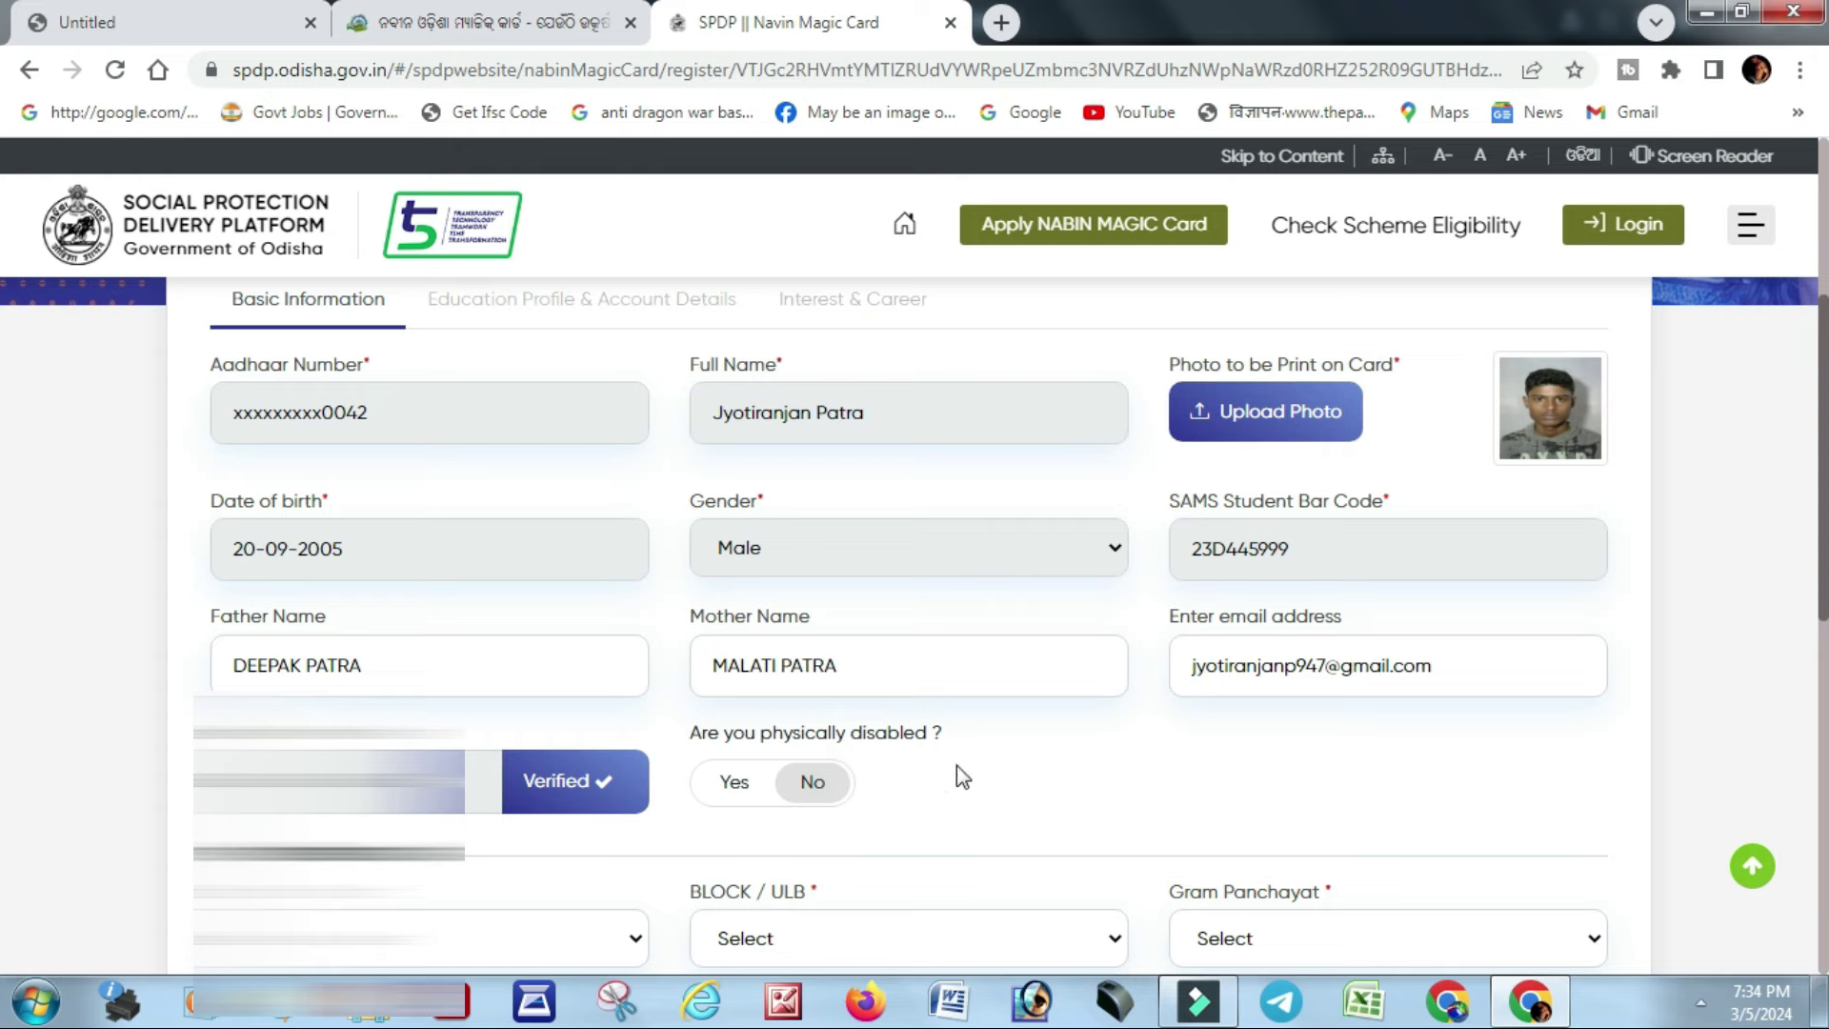
- Choose the applicant's district and set the block to Baleshwar (BLOCK)
scroll(956, 764, down, 3)
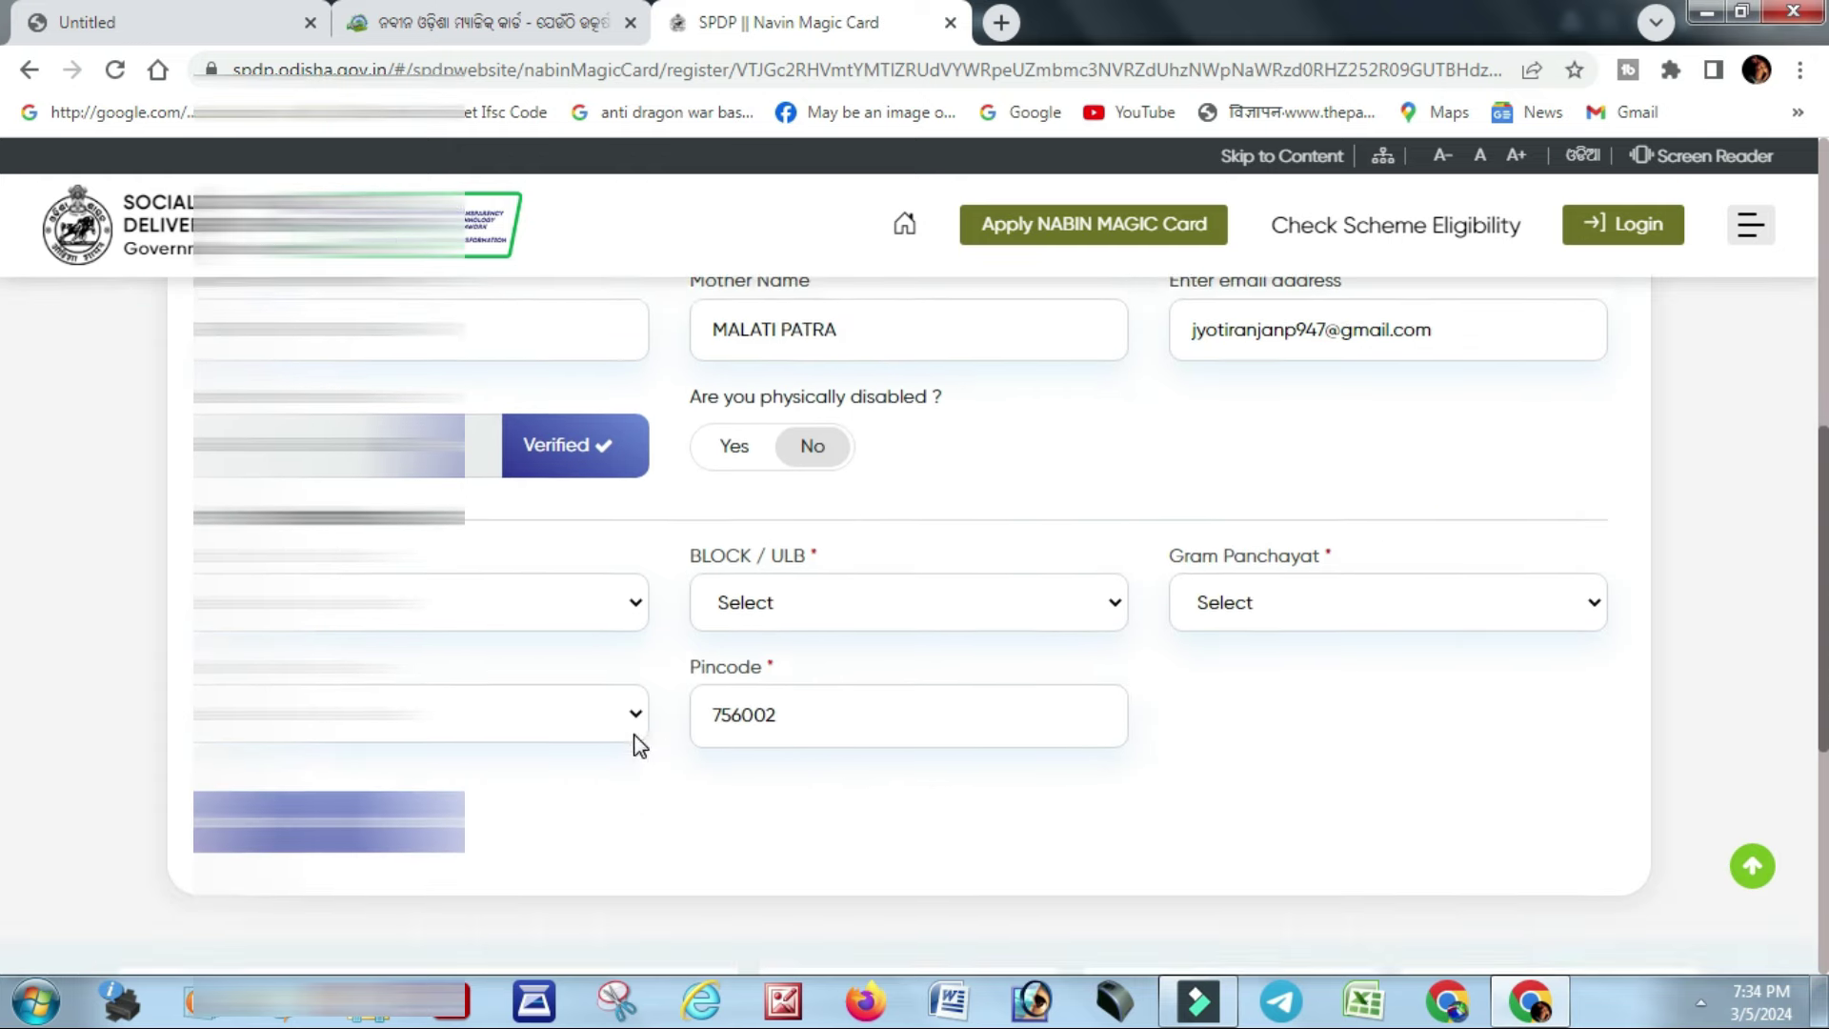
scroll(634, 738, down, 1)
click(488, 534)
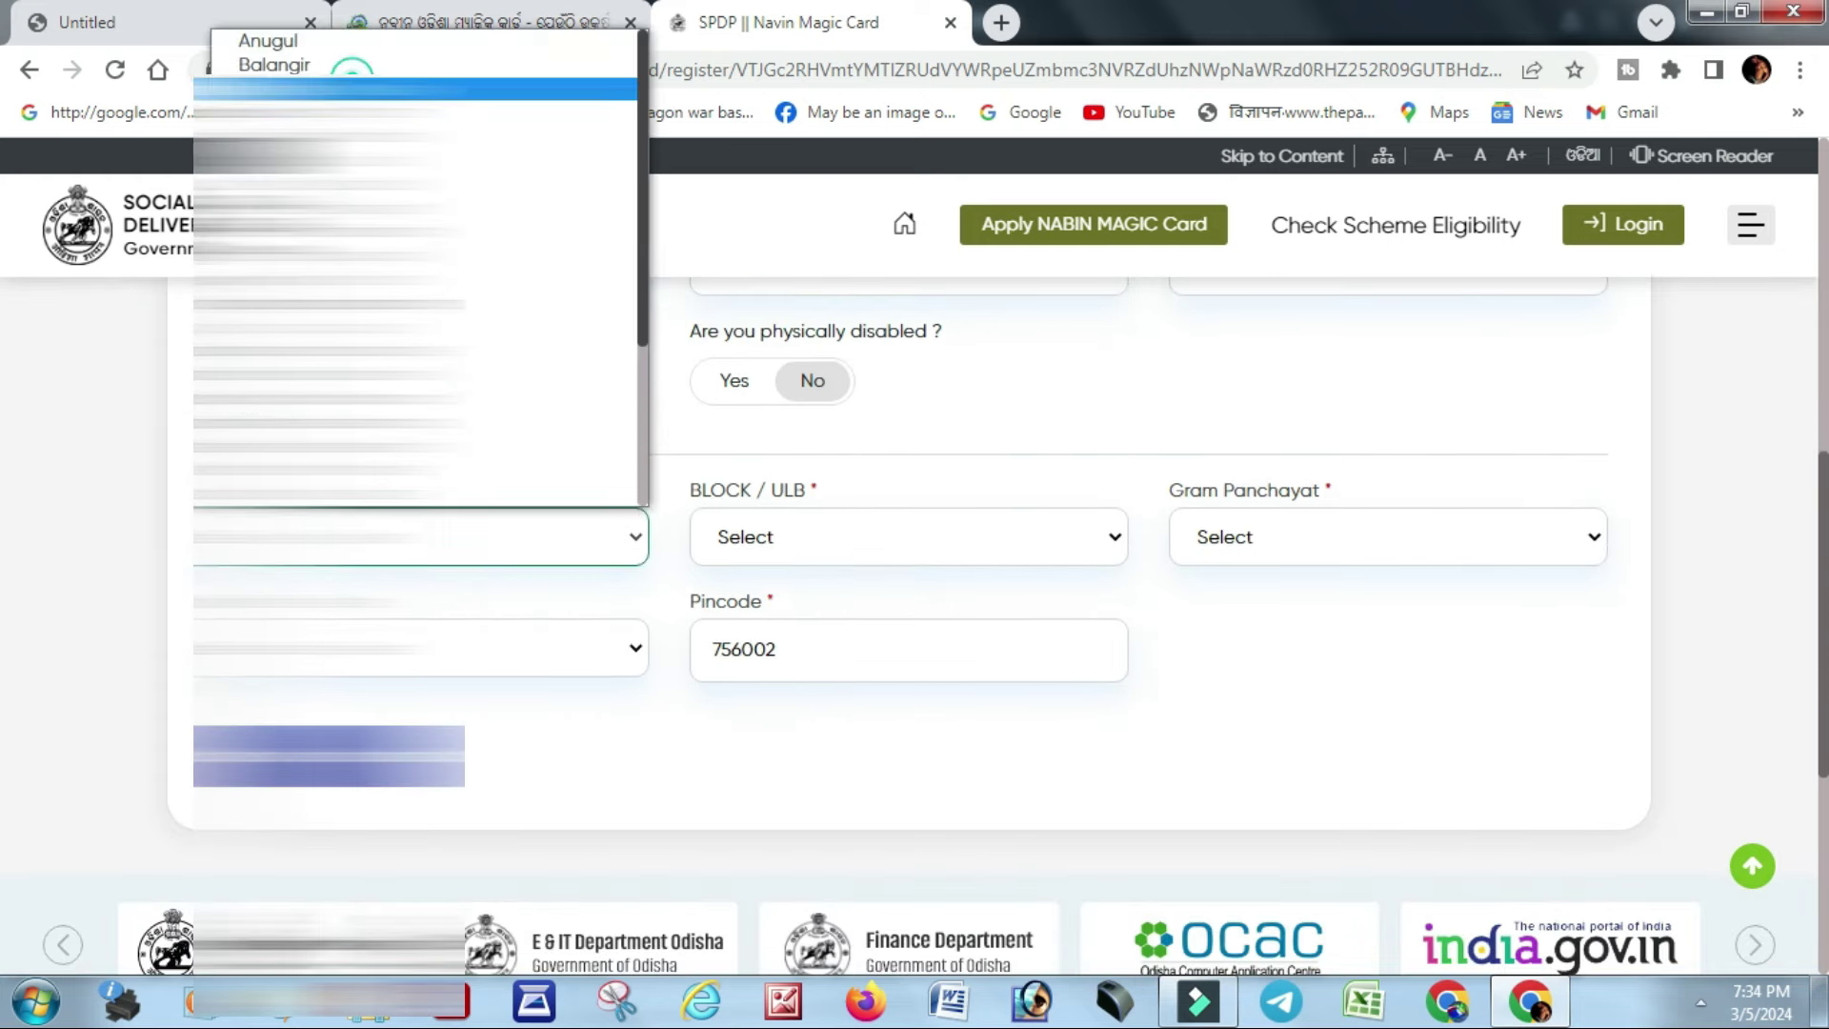
click(414, 88)
click(796, 529)
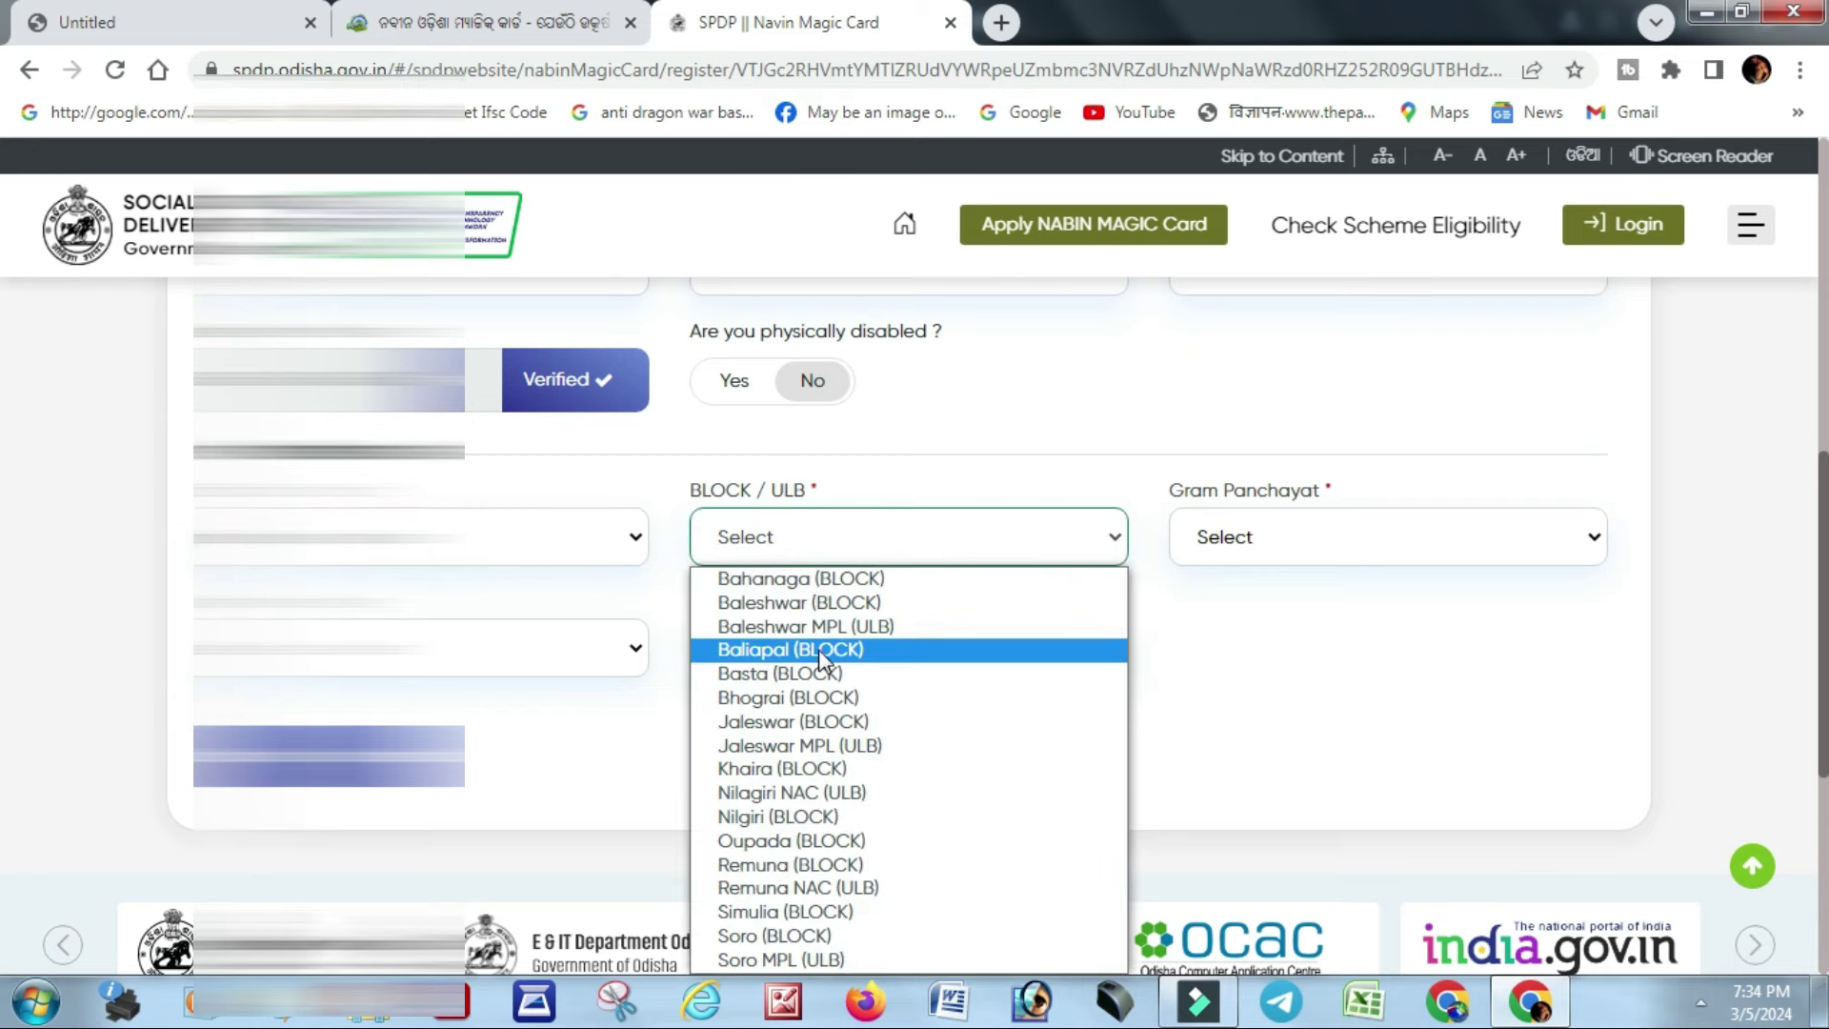
click(842, 604)
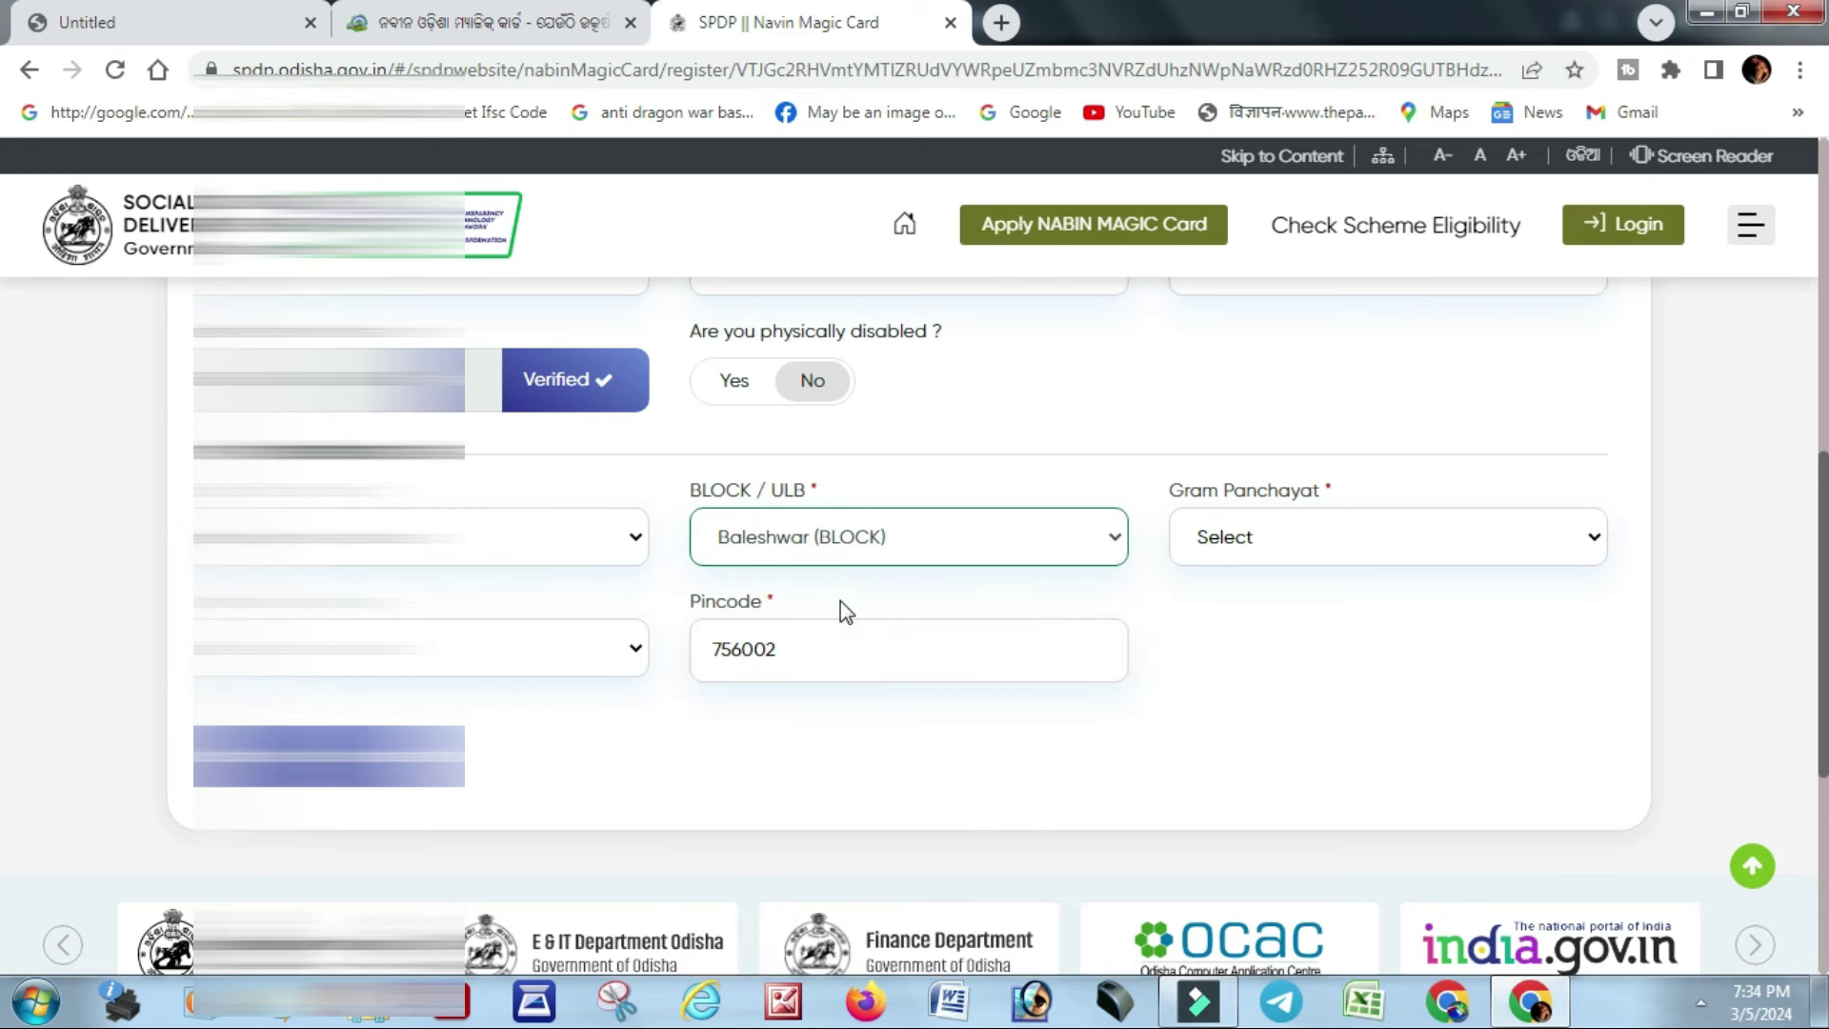
- Set the gram panchayat to Gopinathpur instead of Sindhia and pick the last address option
click(1281, 538)
scroll(1363, 115, down, 1)
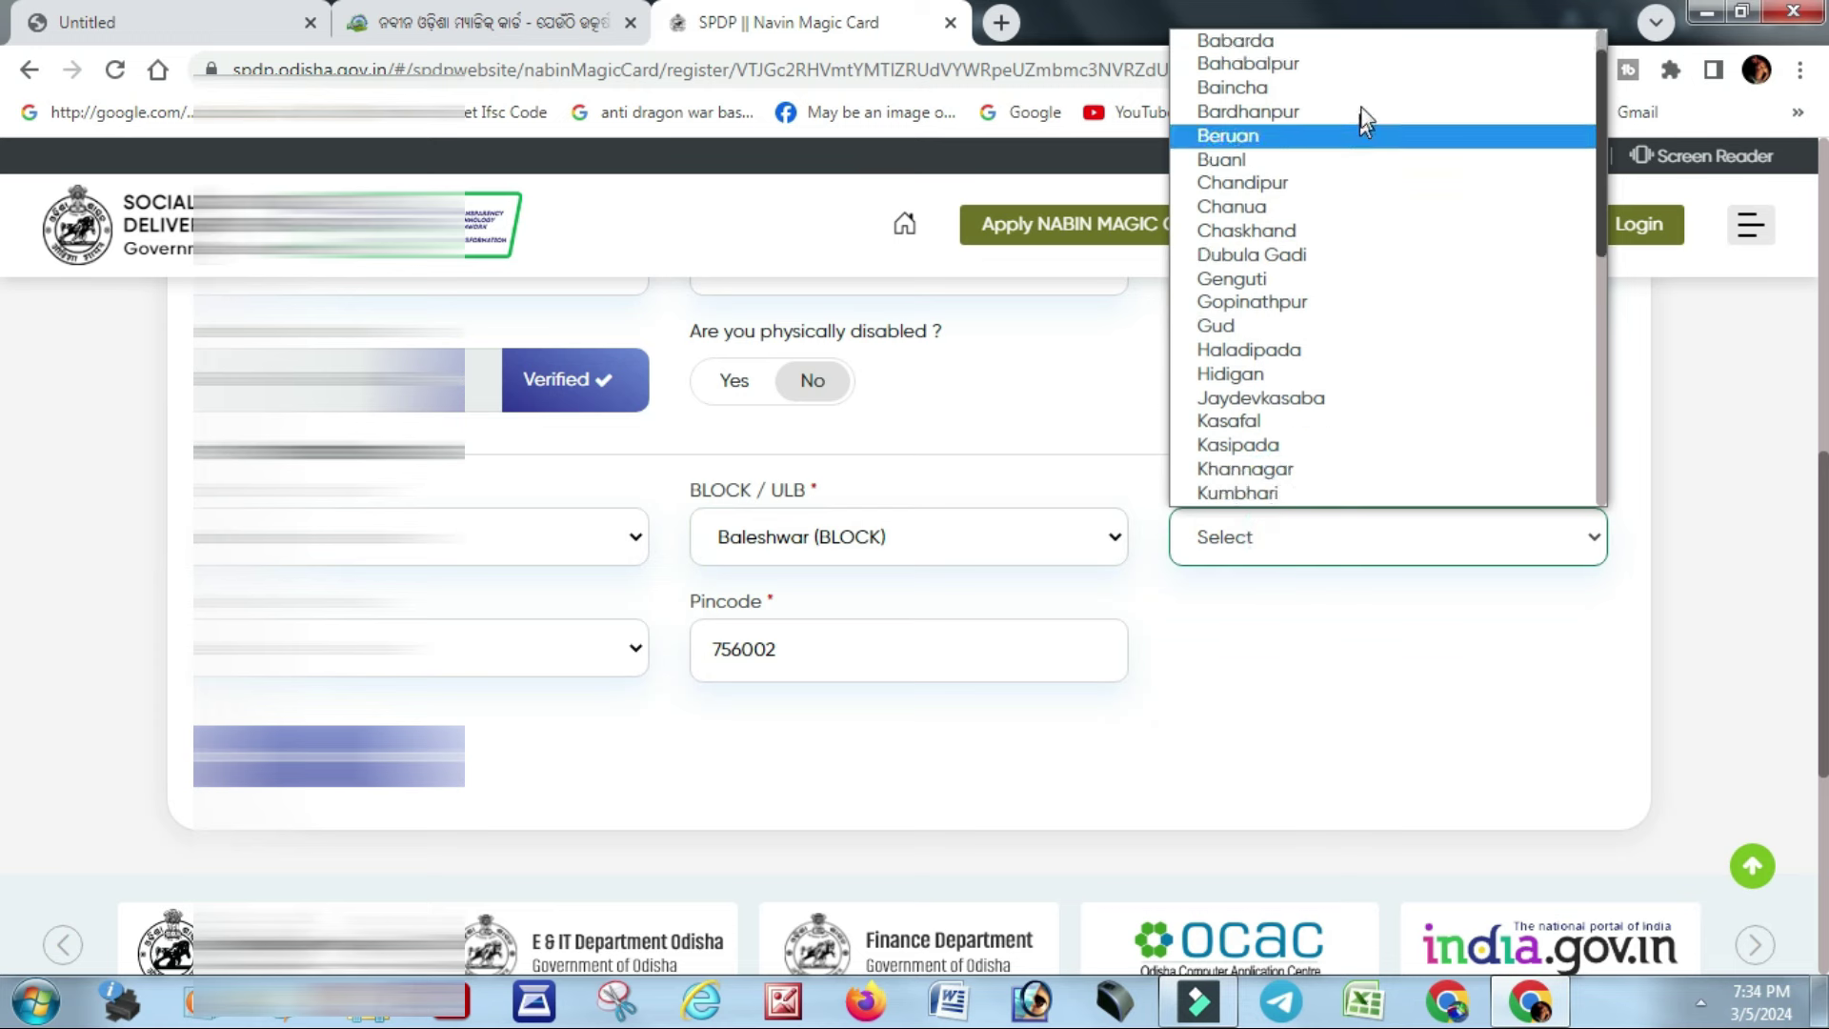
scroll(1352, 190, down, 3)
scroll(1333, 286, down, 4)
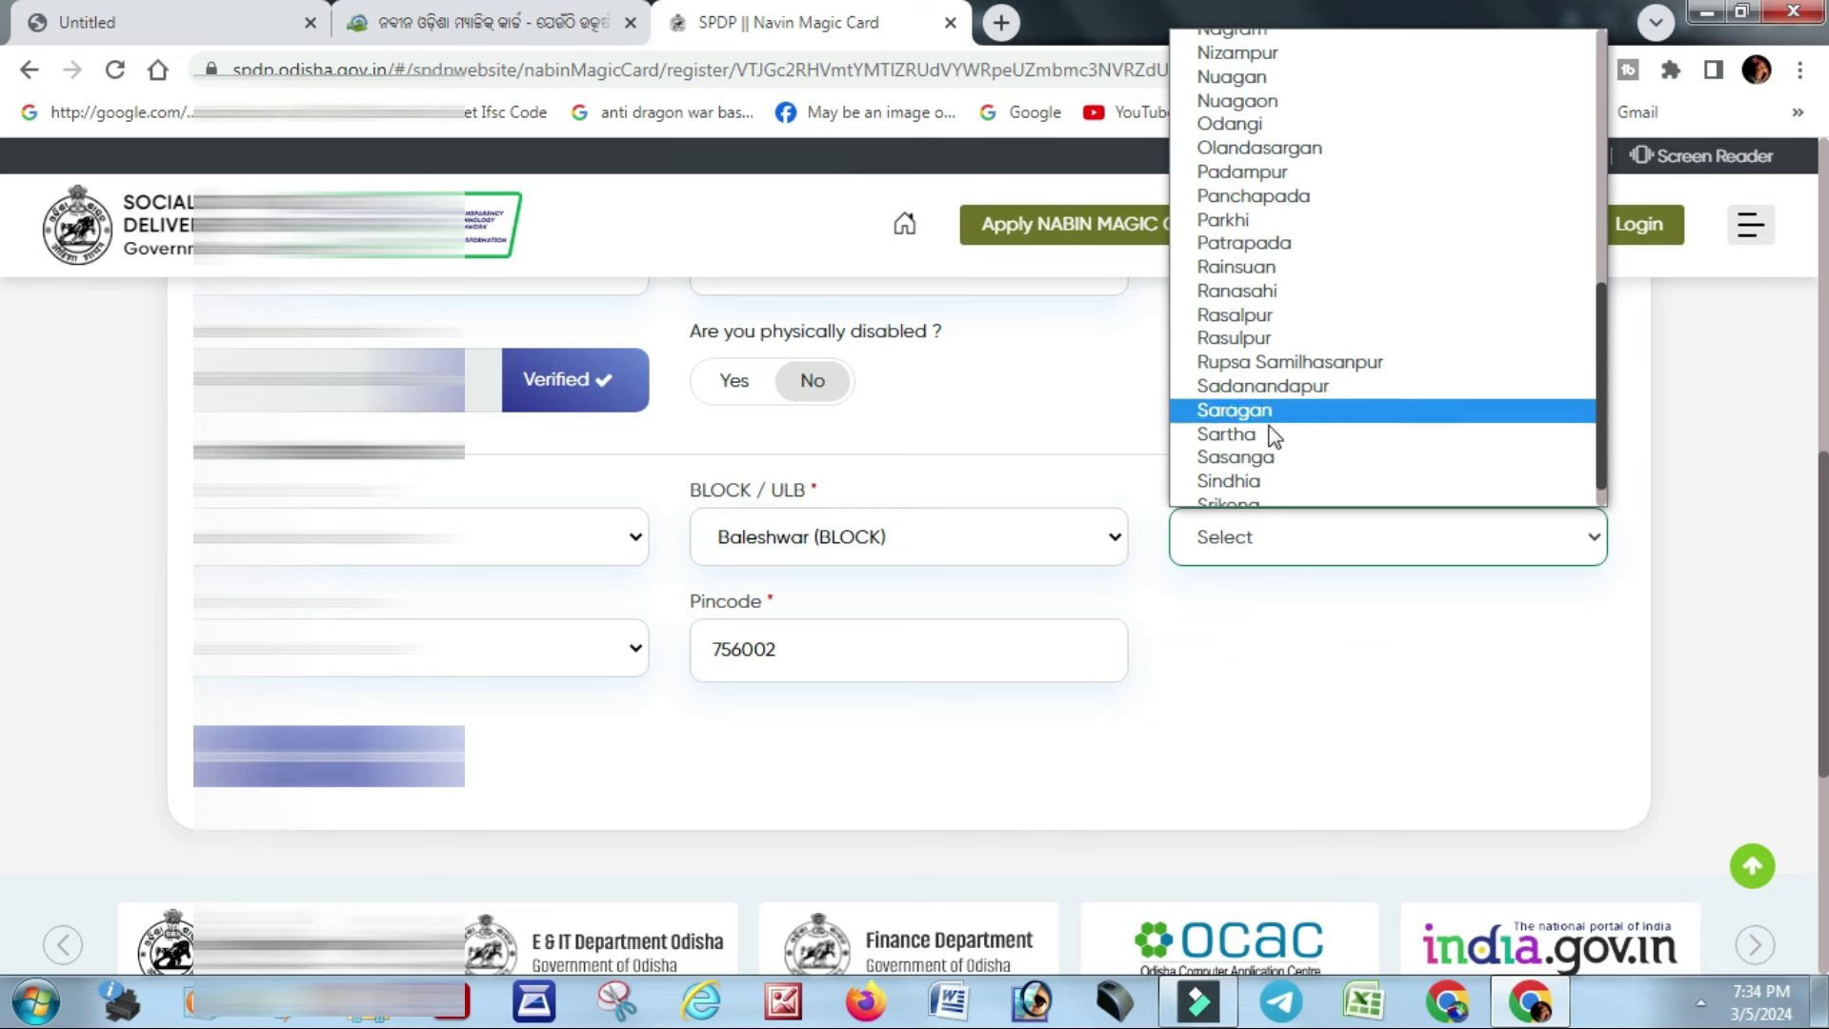
click(1243, 474)
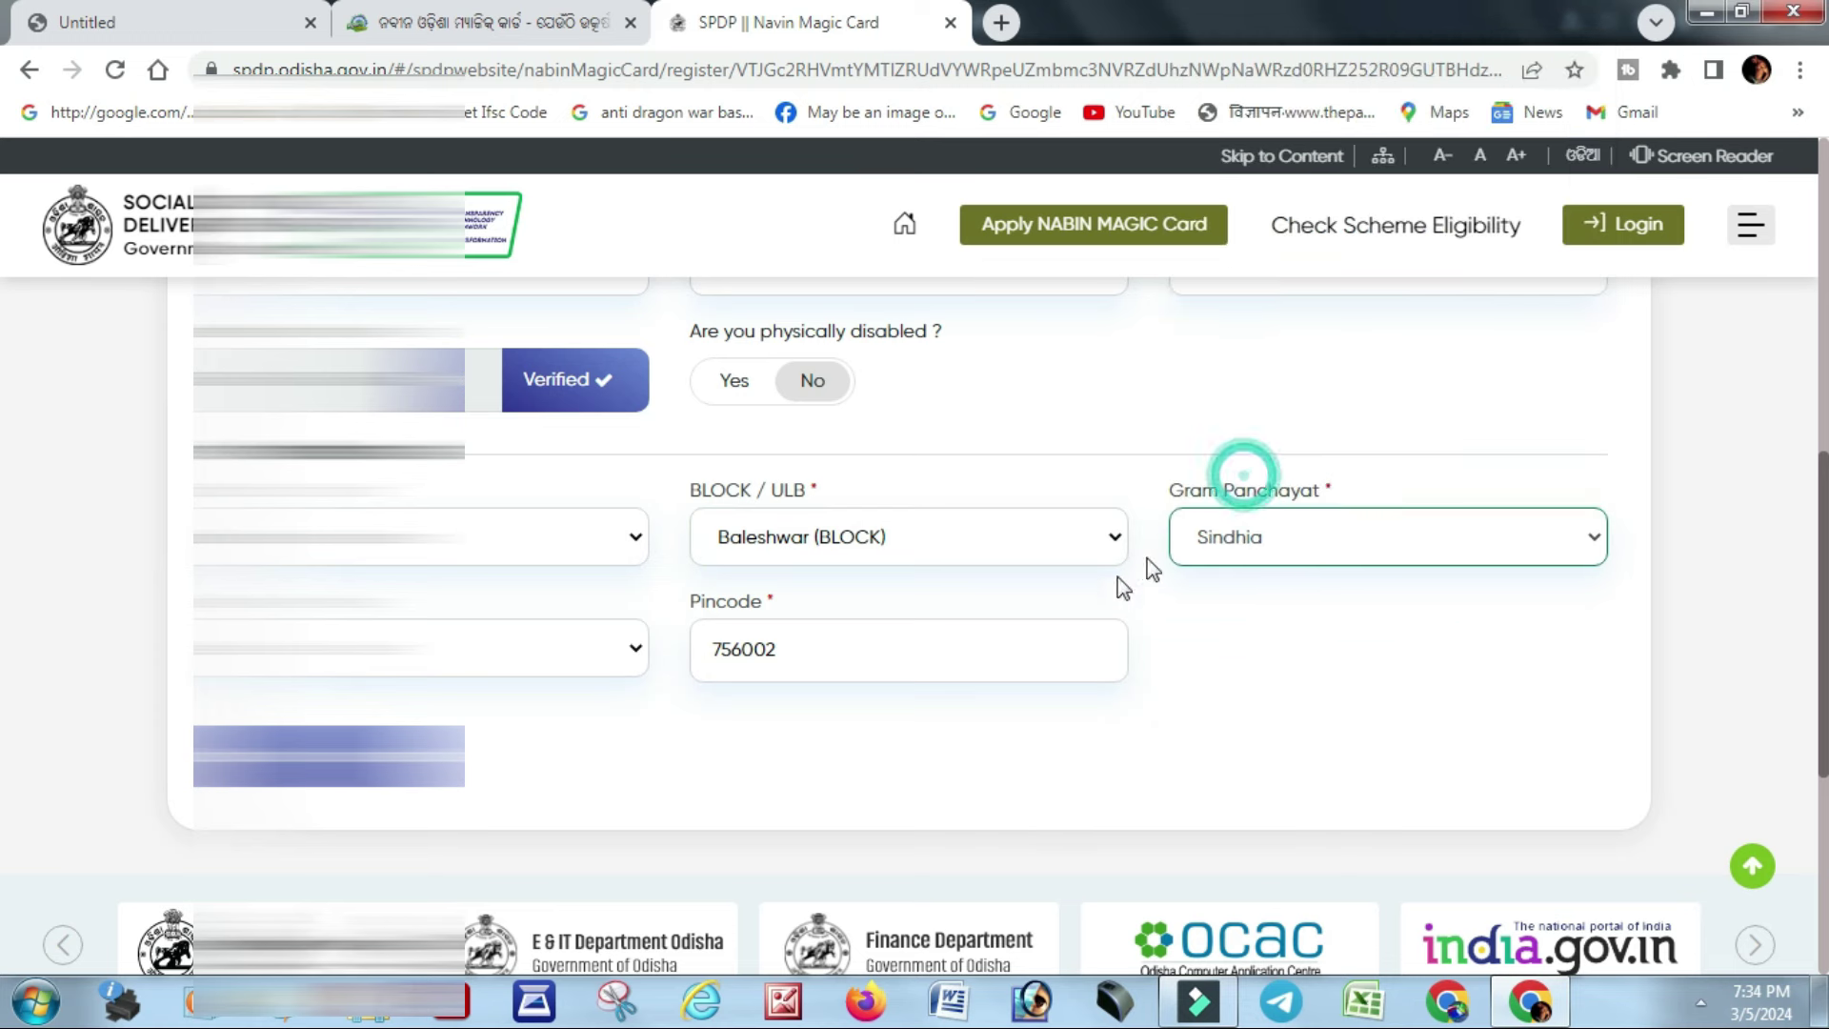
click(1310, 546)
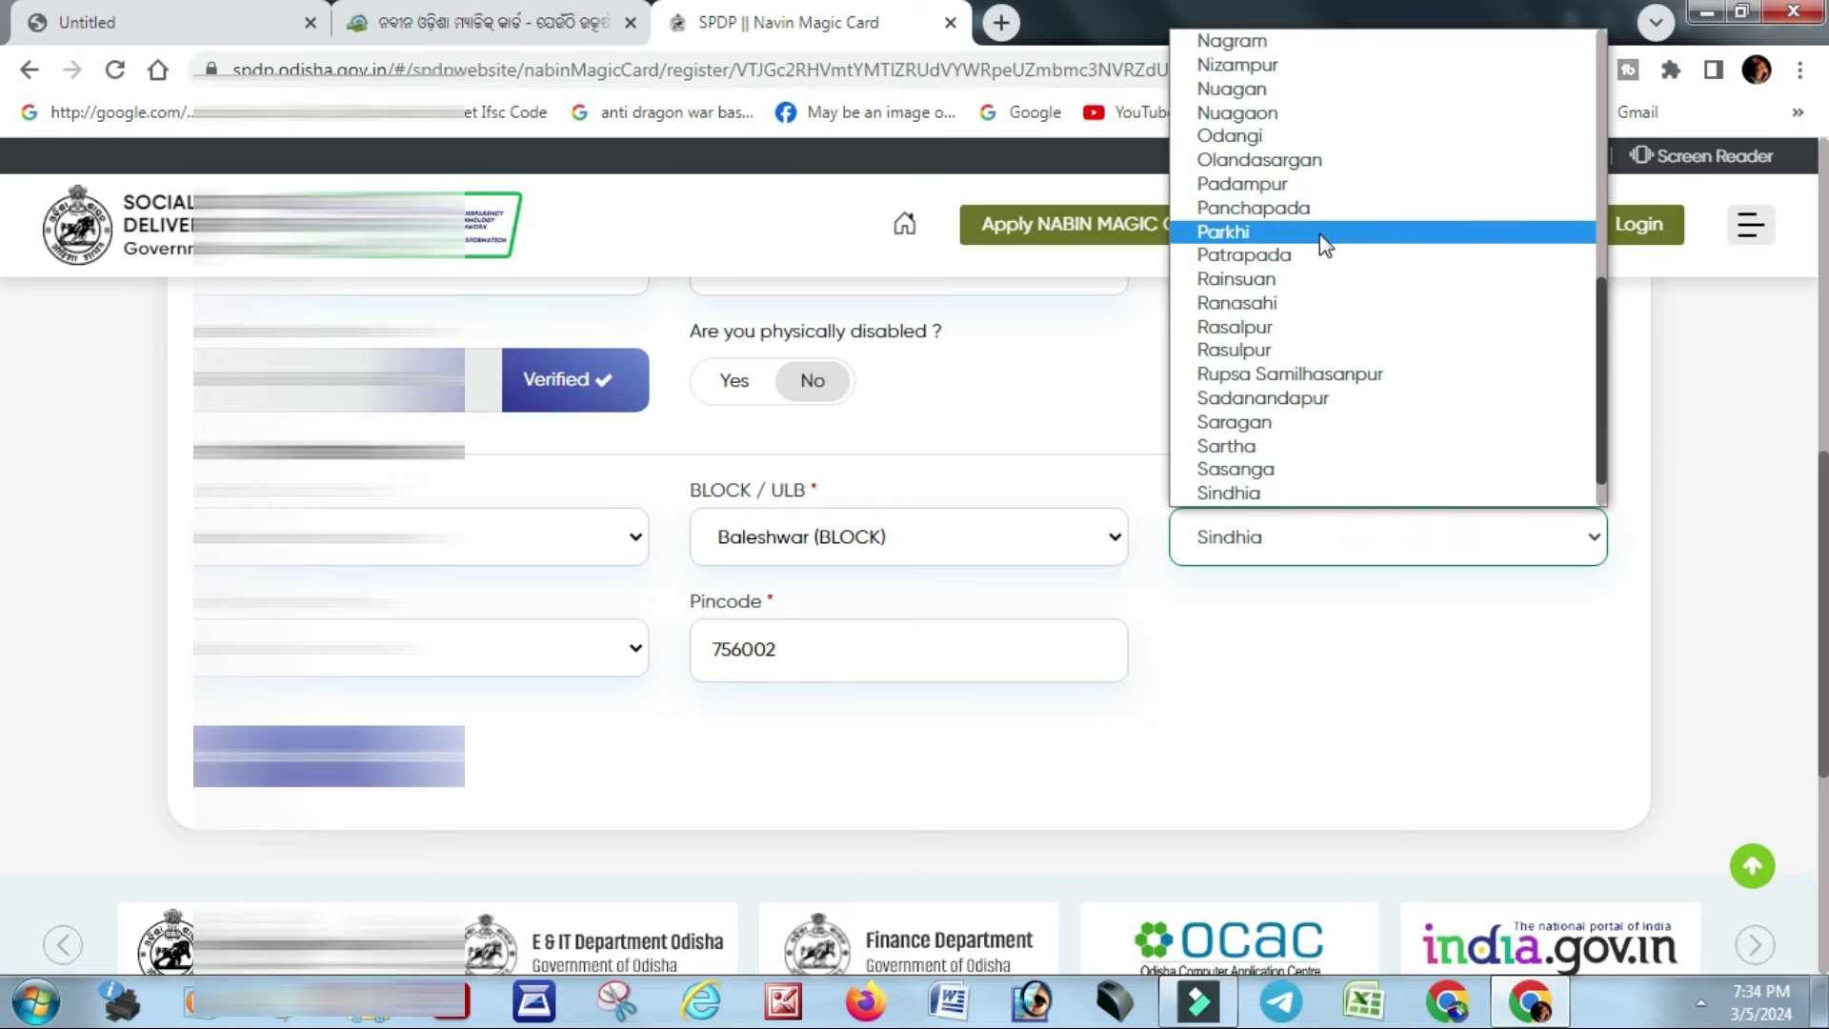
scroll(1318, 232, up, 3)
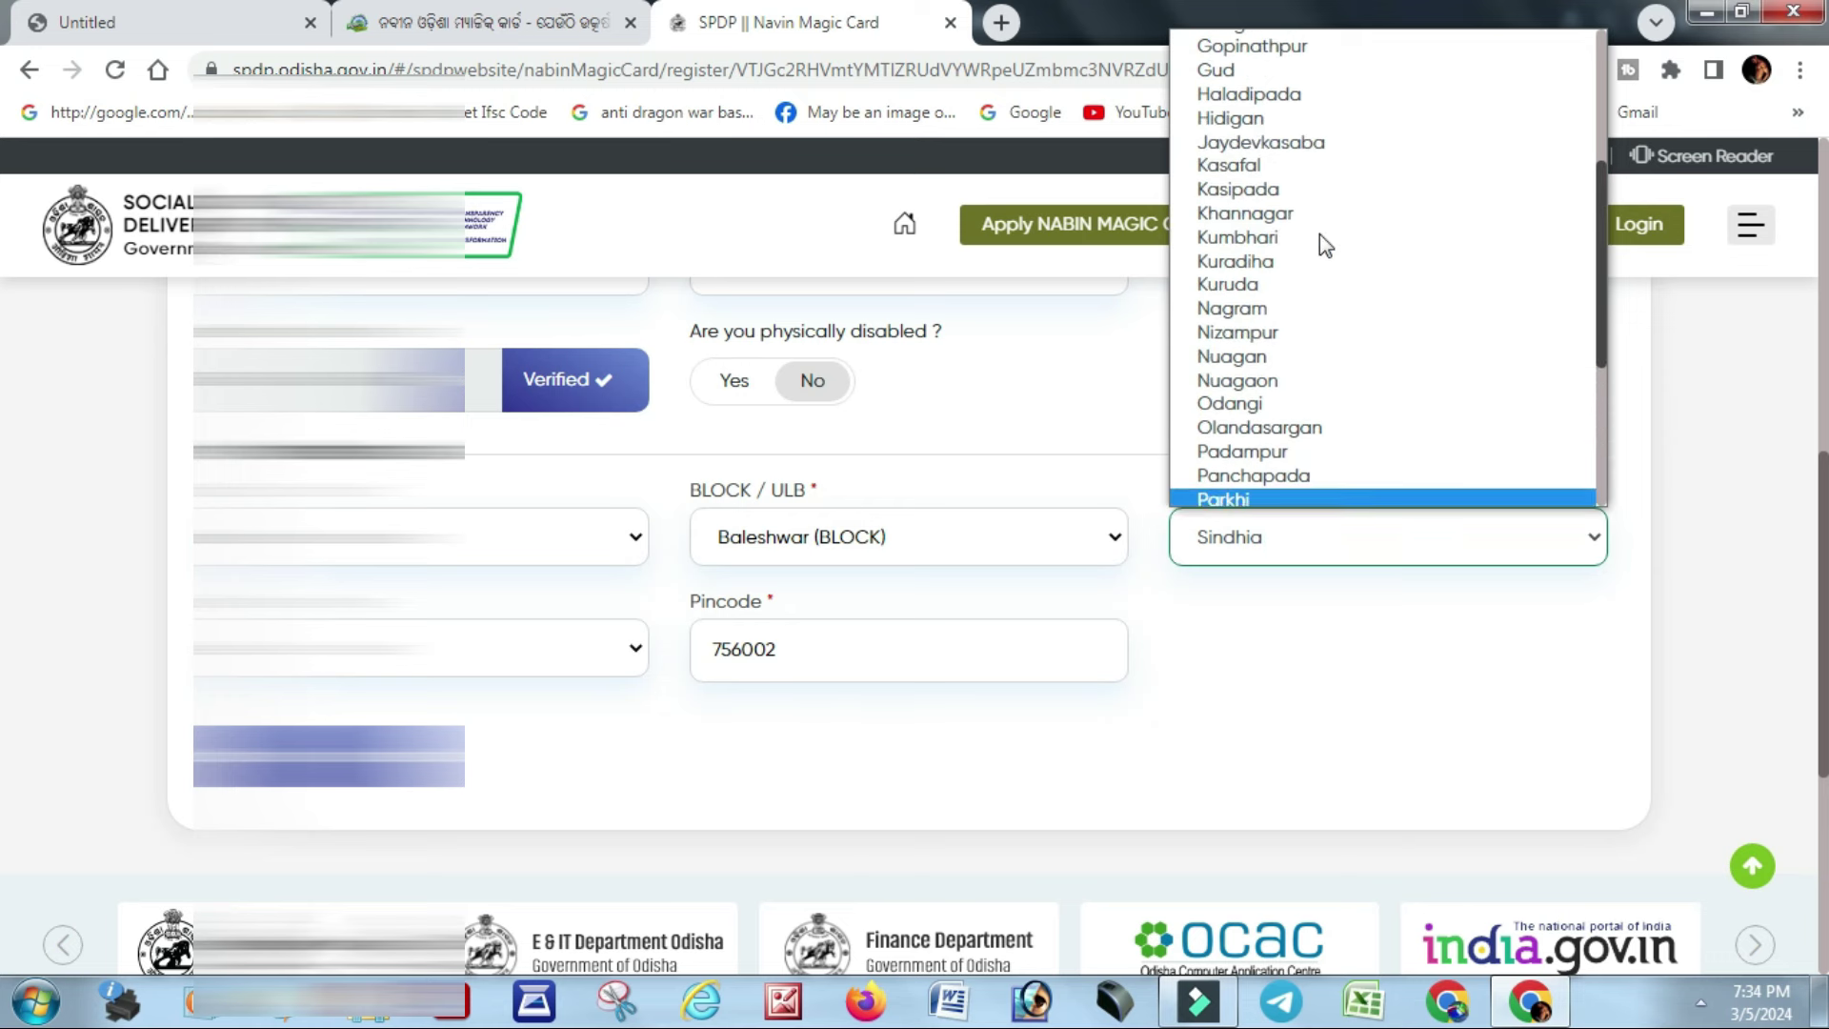
click(1305, 46)
click(610, 648)
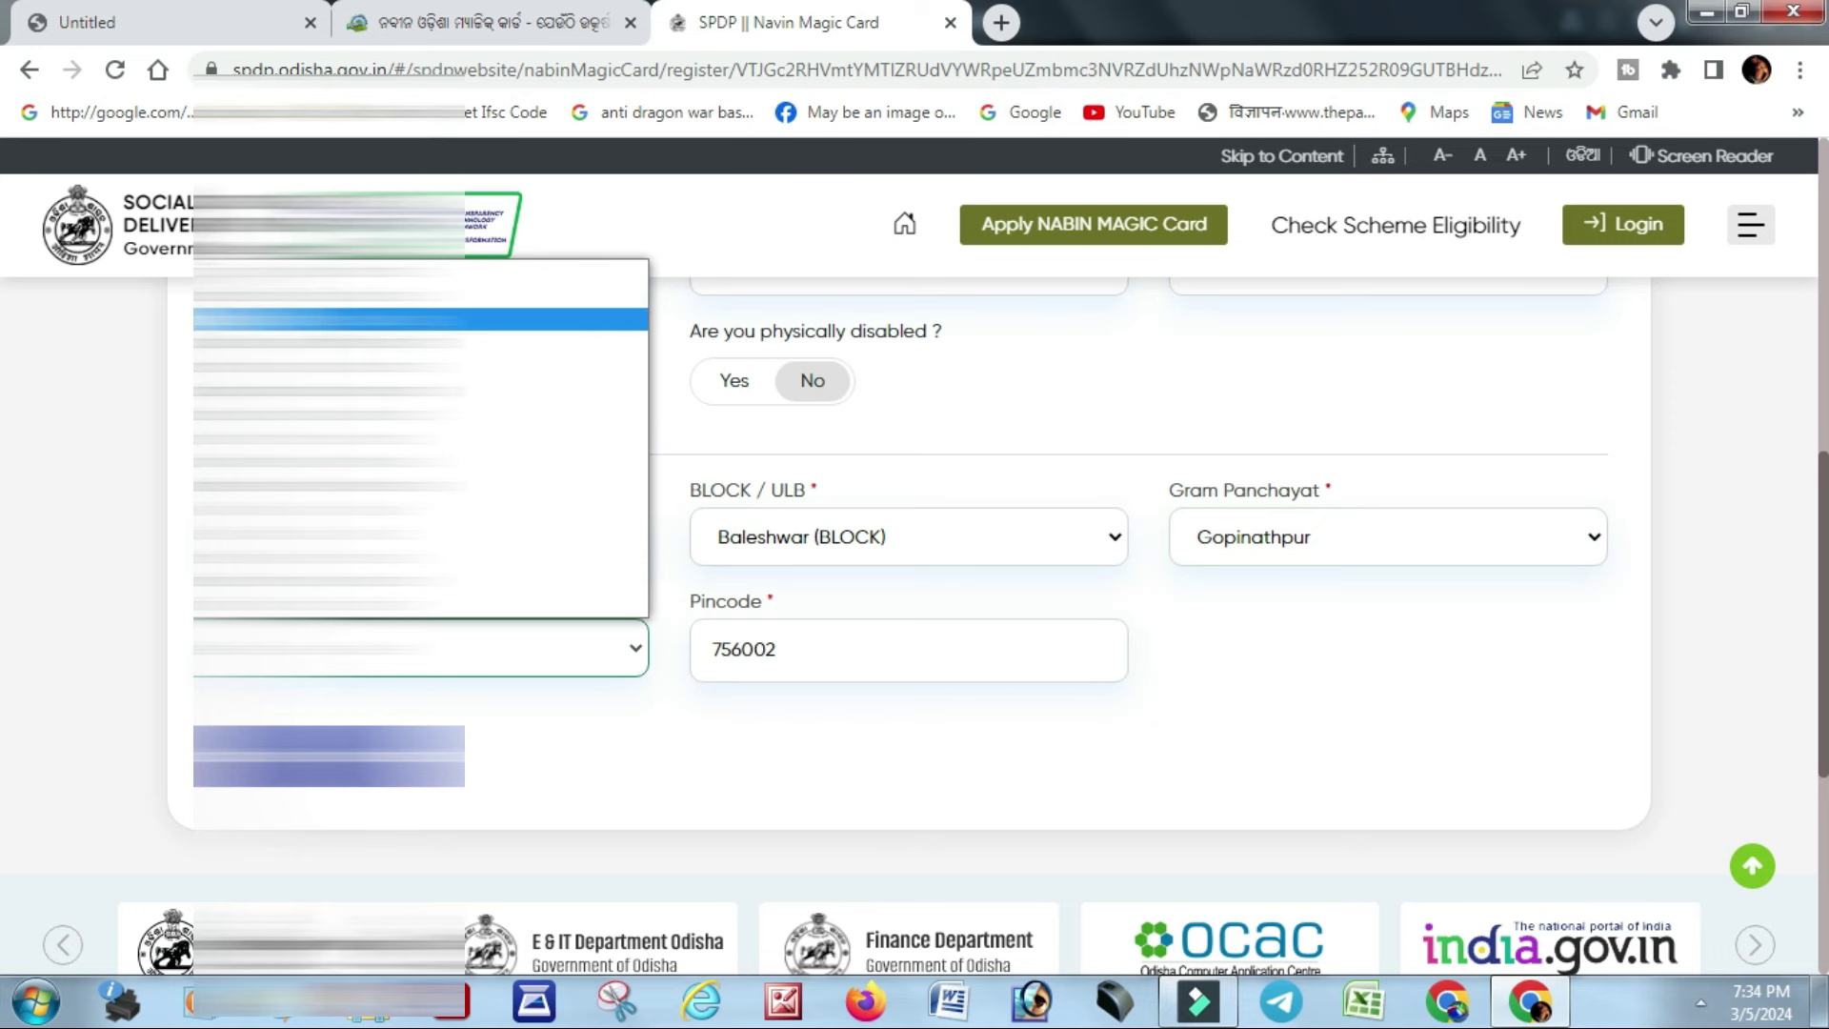
click(466, 302)
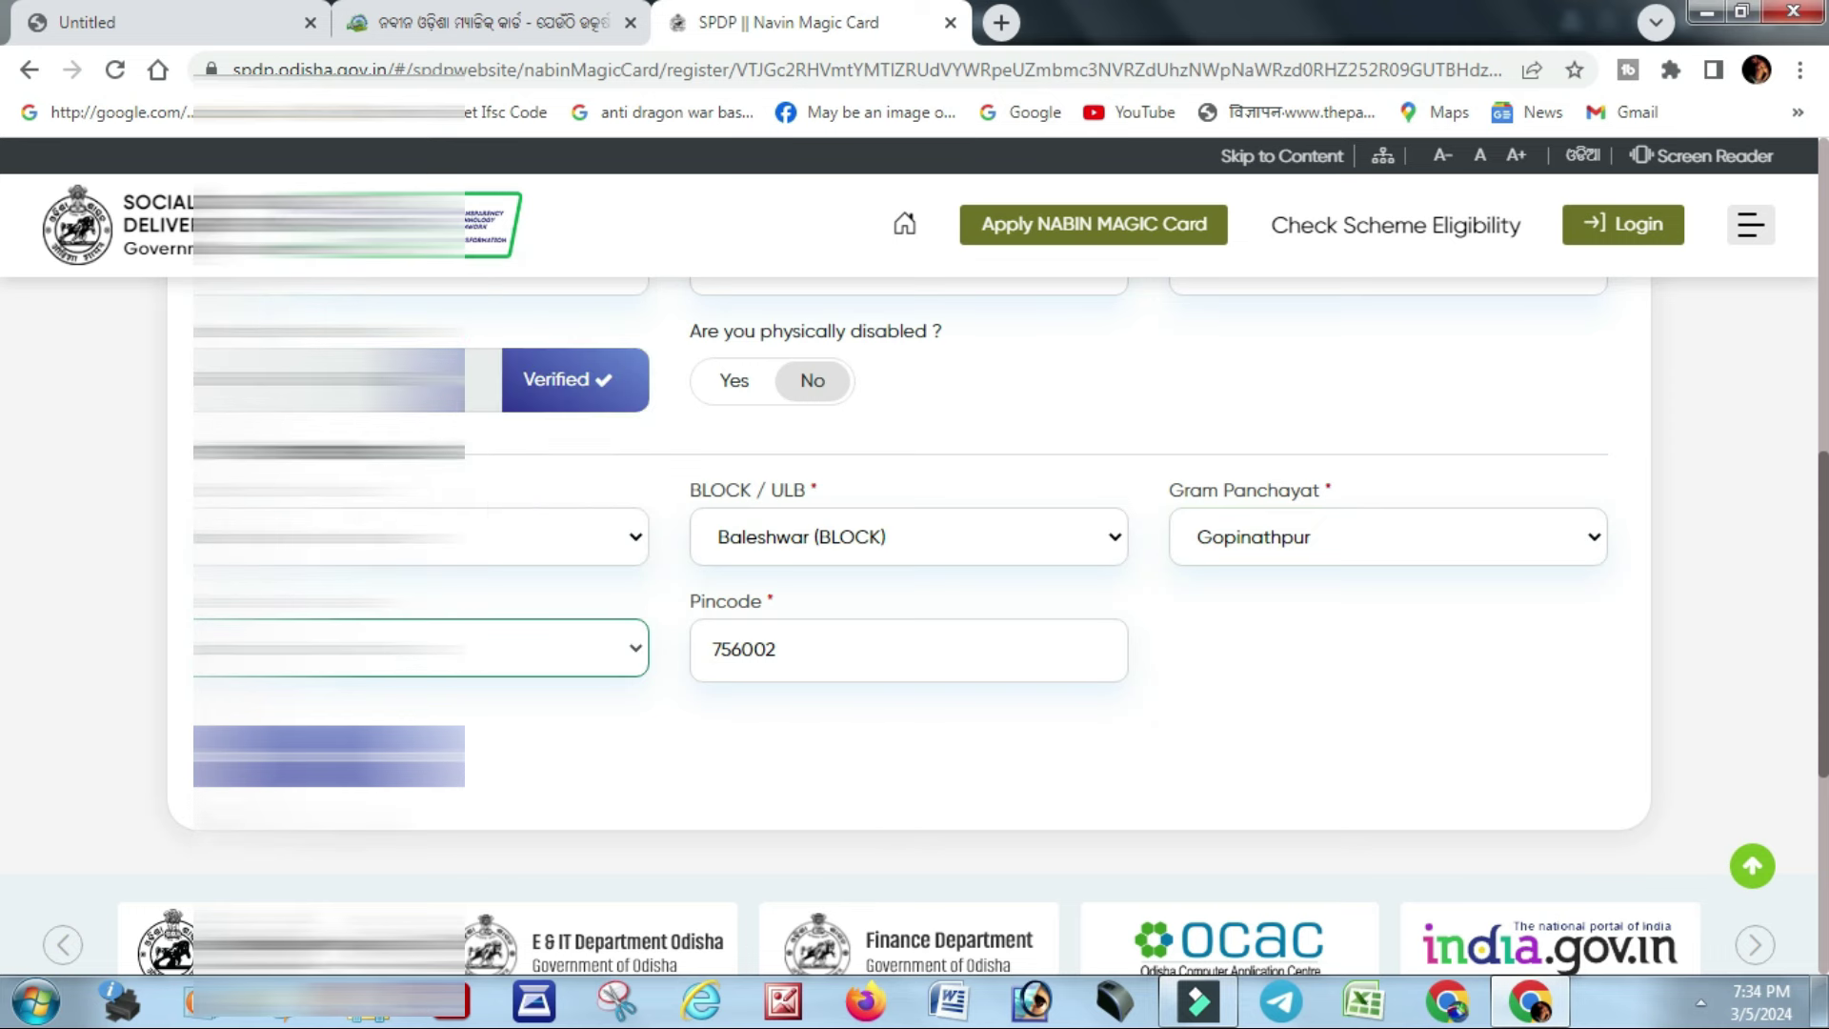
scroll(952, 696, down, 3)
scroll(988, 702, up, 3)
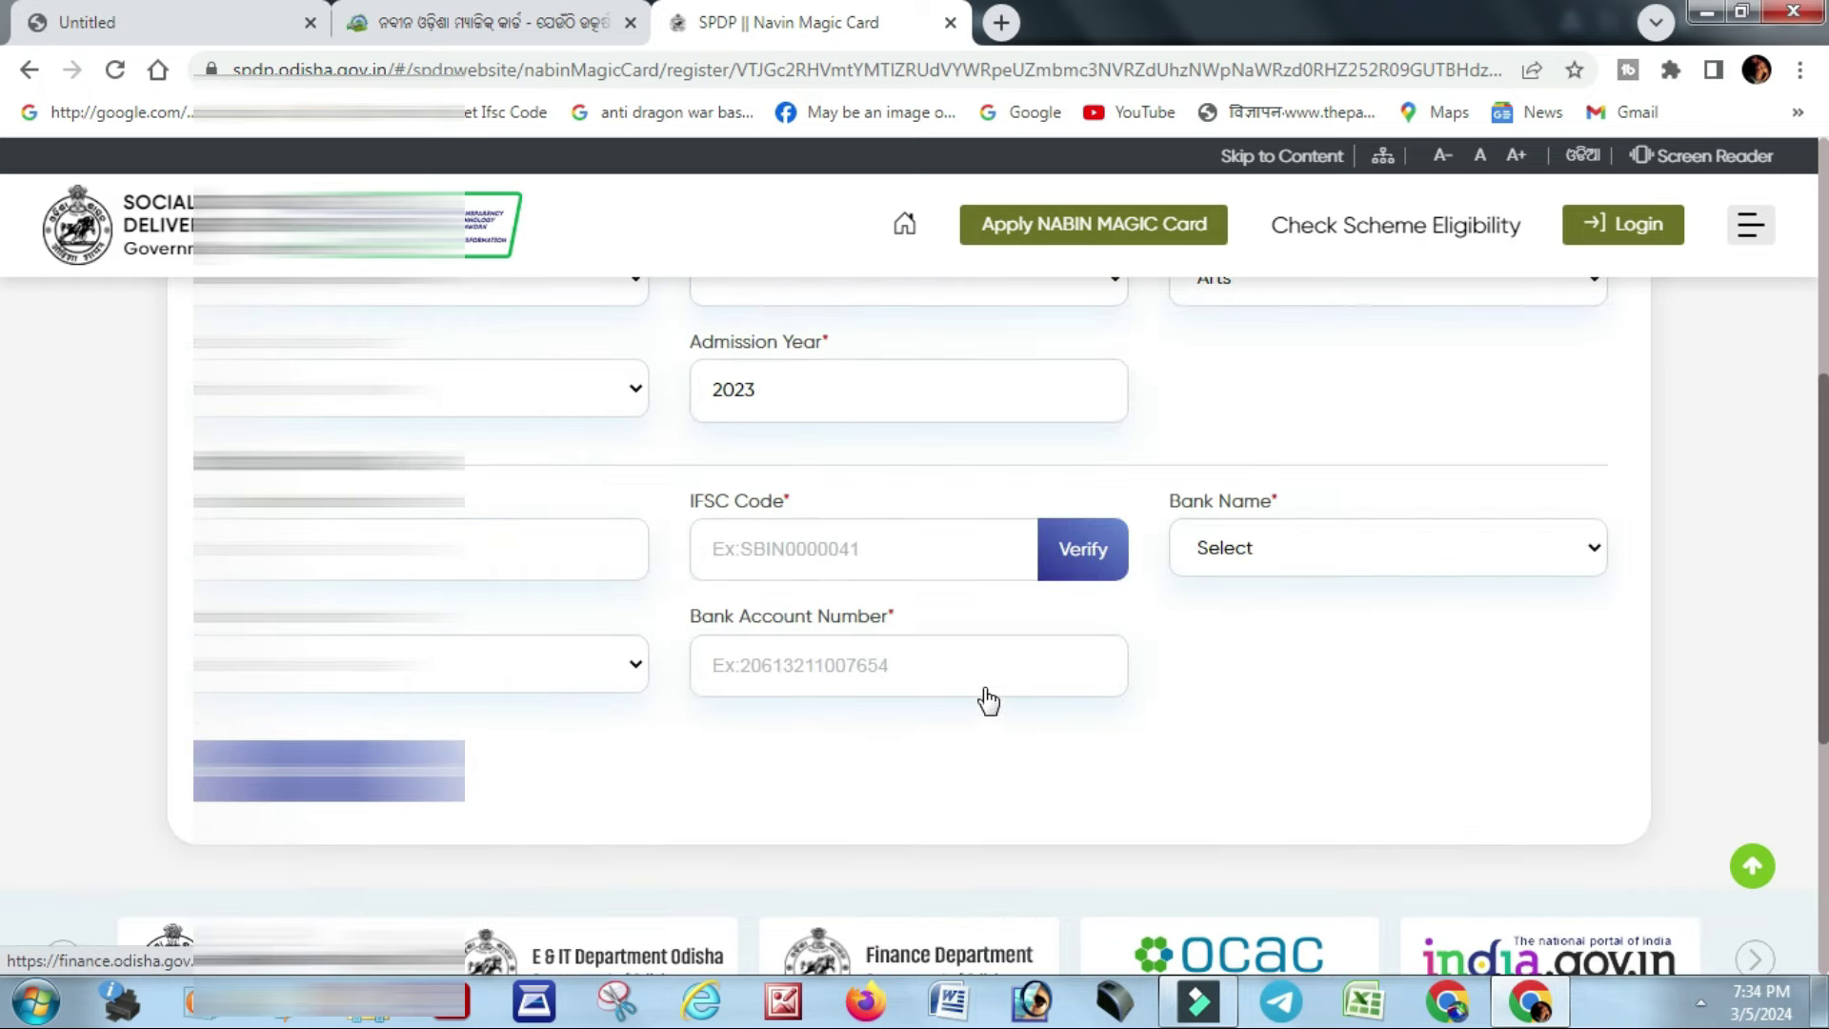
scroll(985, 696, up, 3)
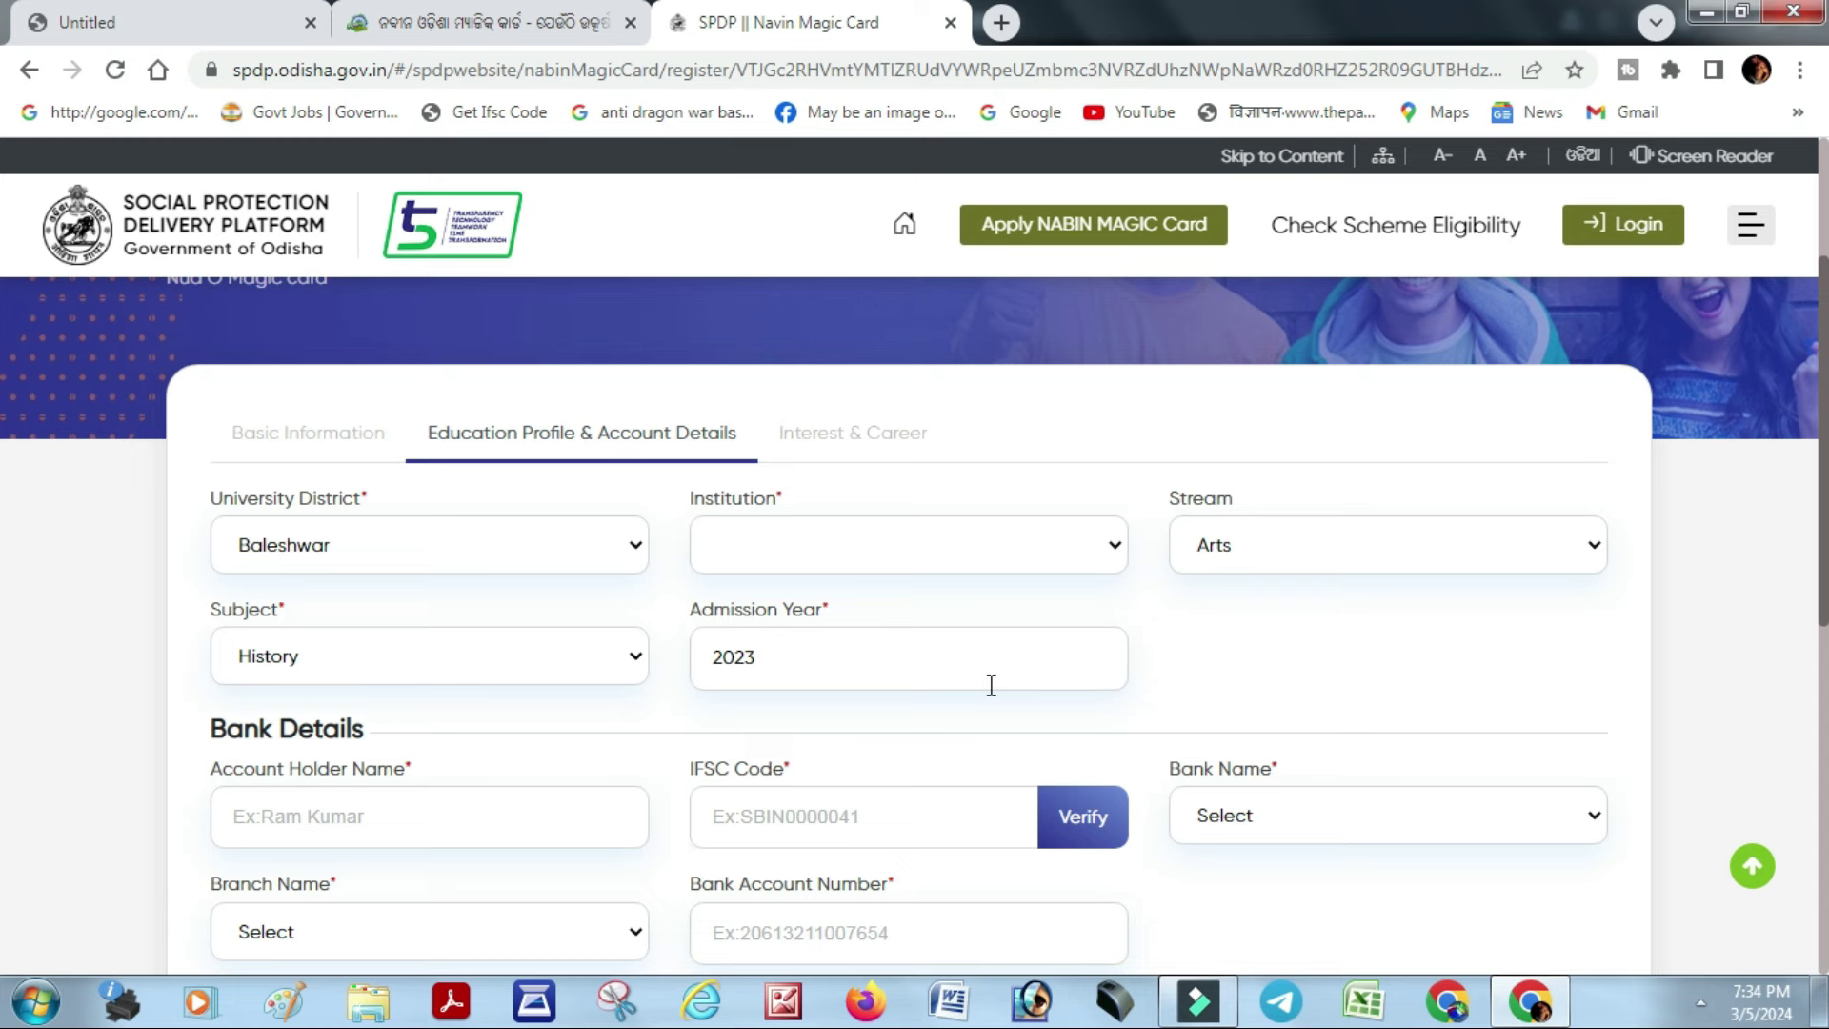
scroll(991, 685, down, 2)
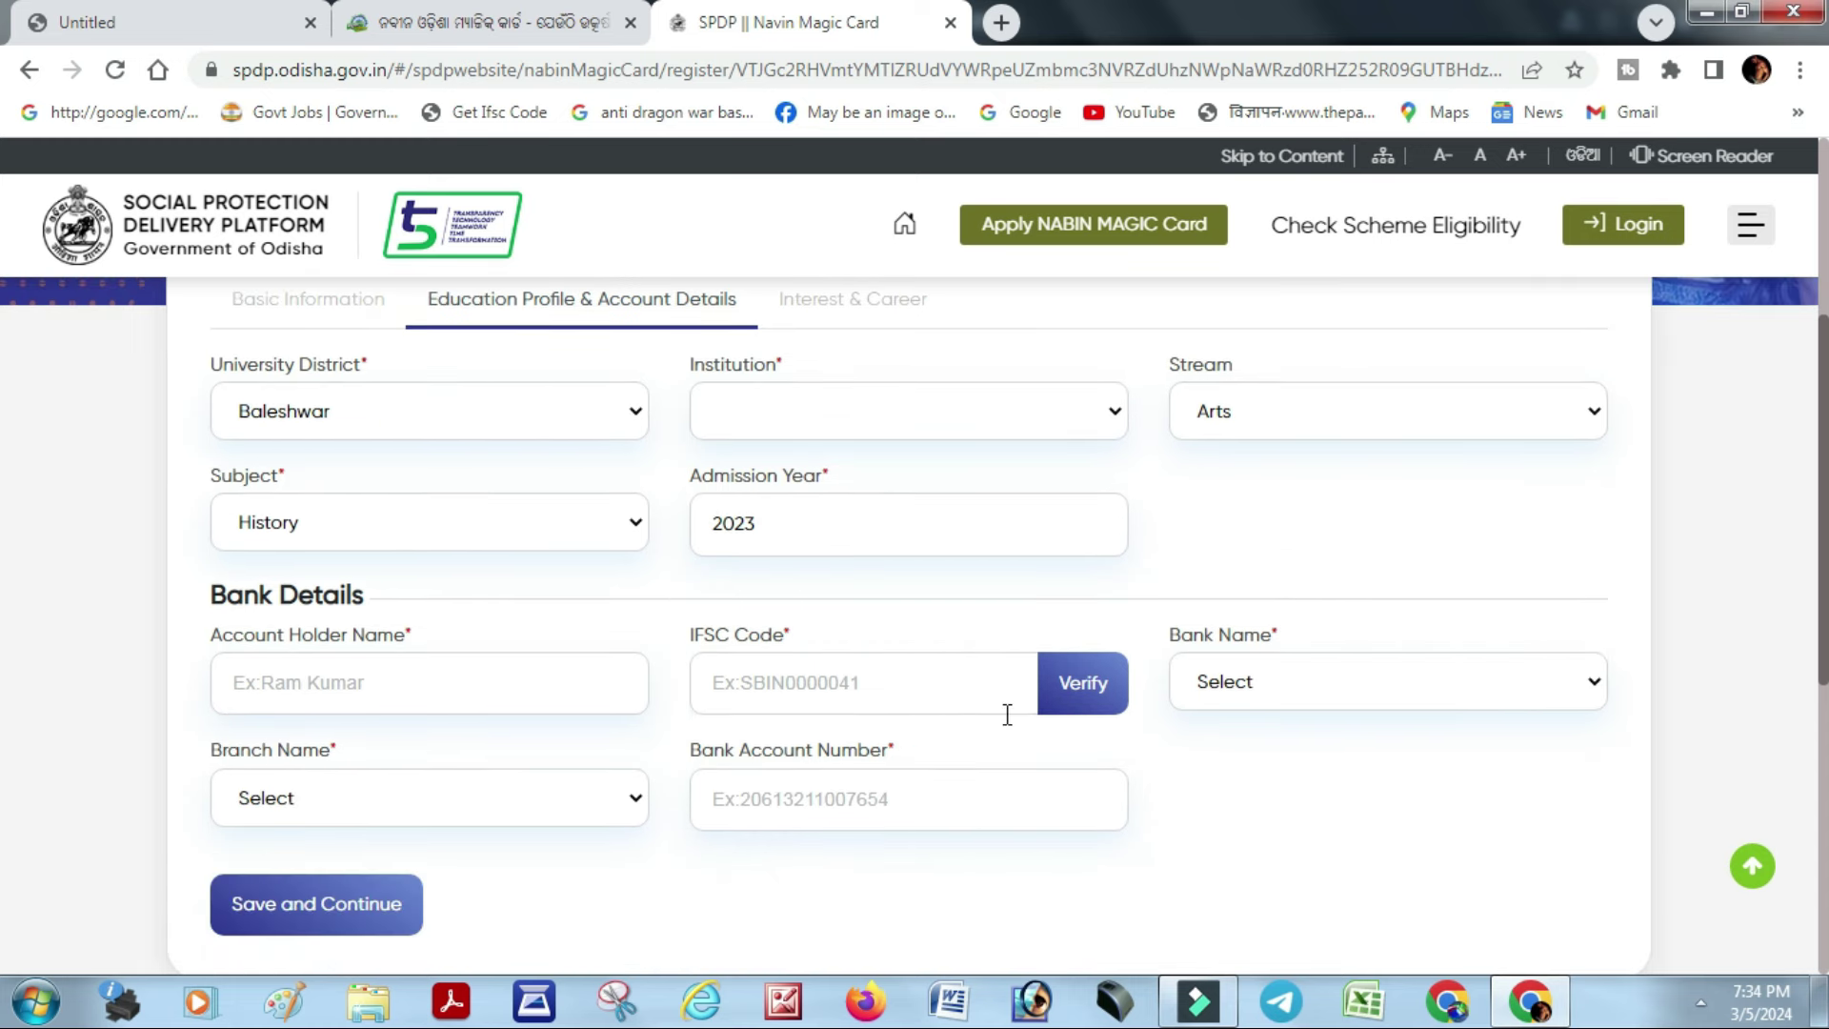
click(842, 396)
click(842, 391)
click(830, 398)
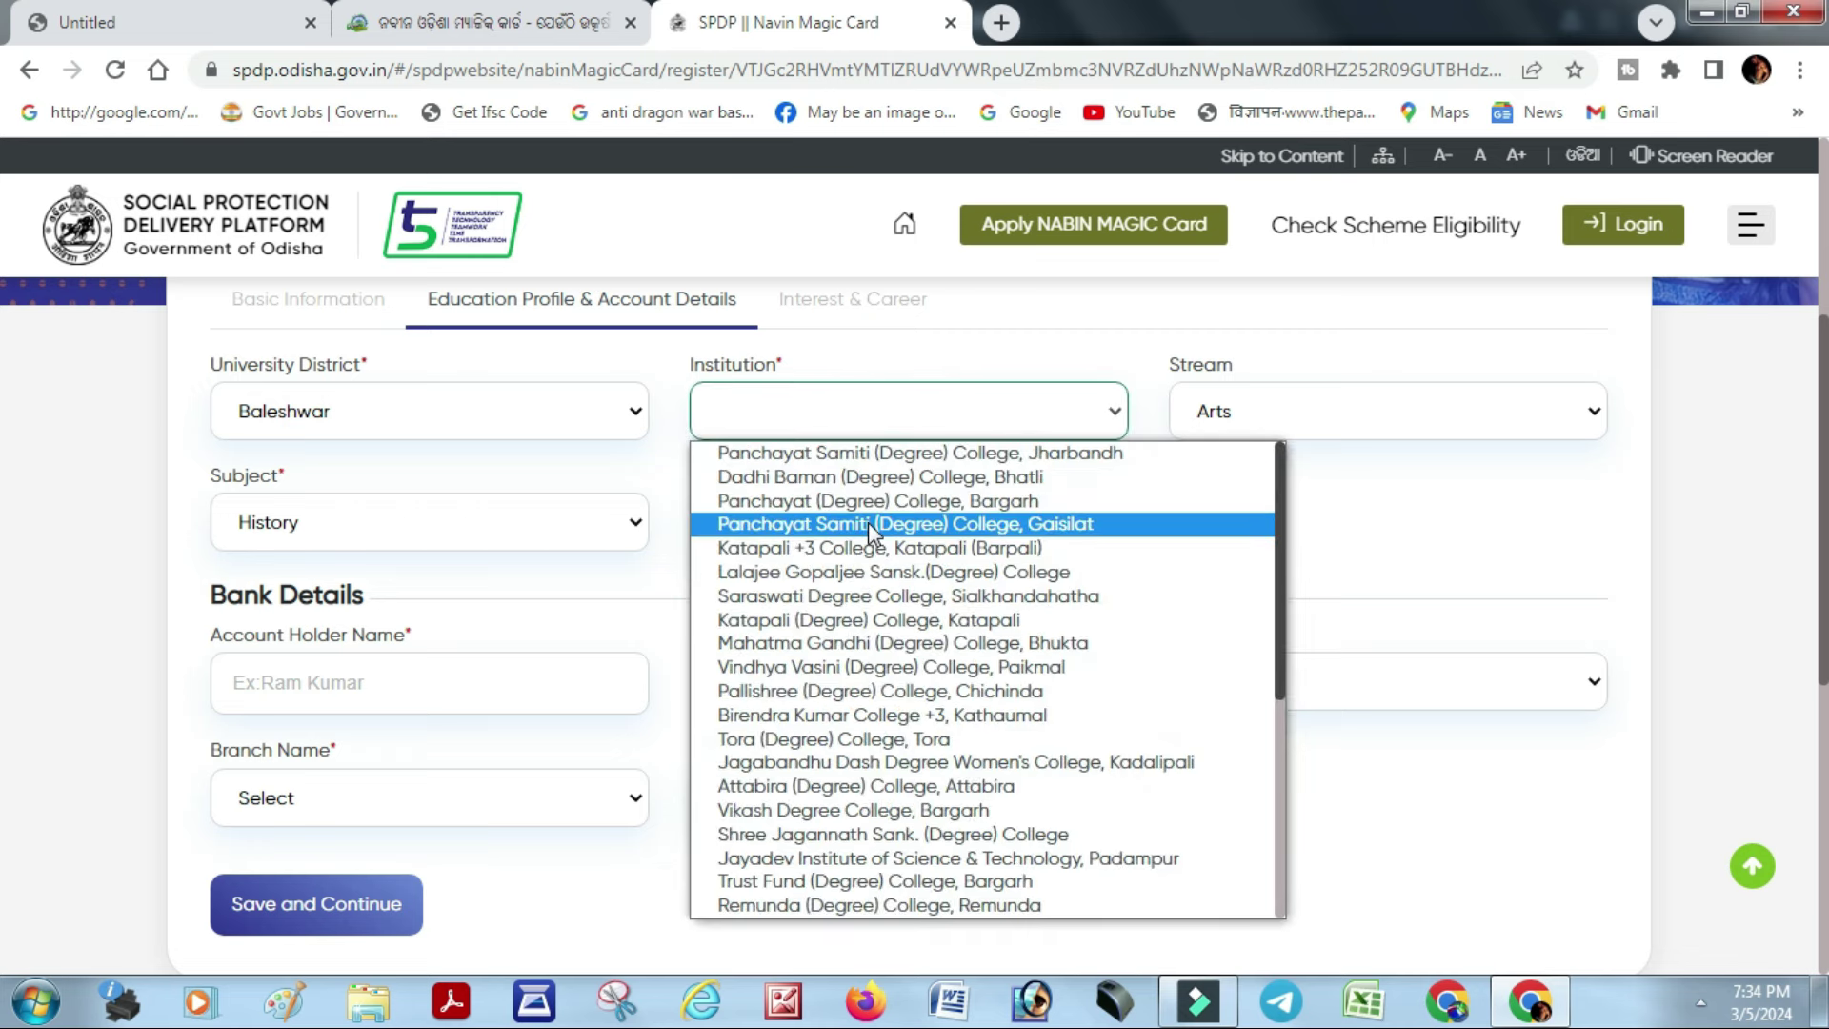
scroll(869, 595, down, 3)
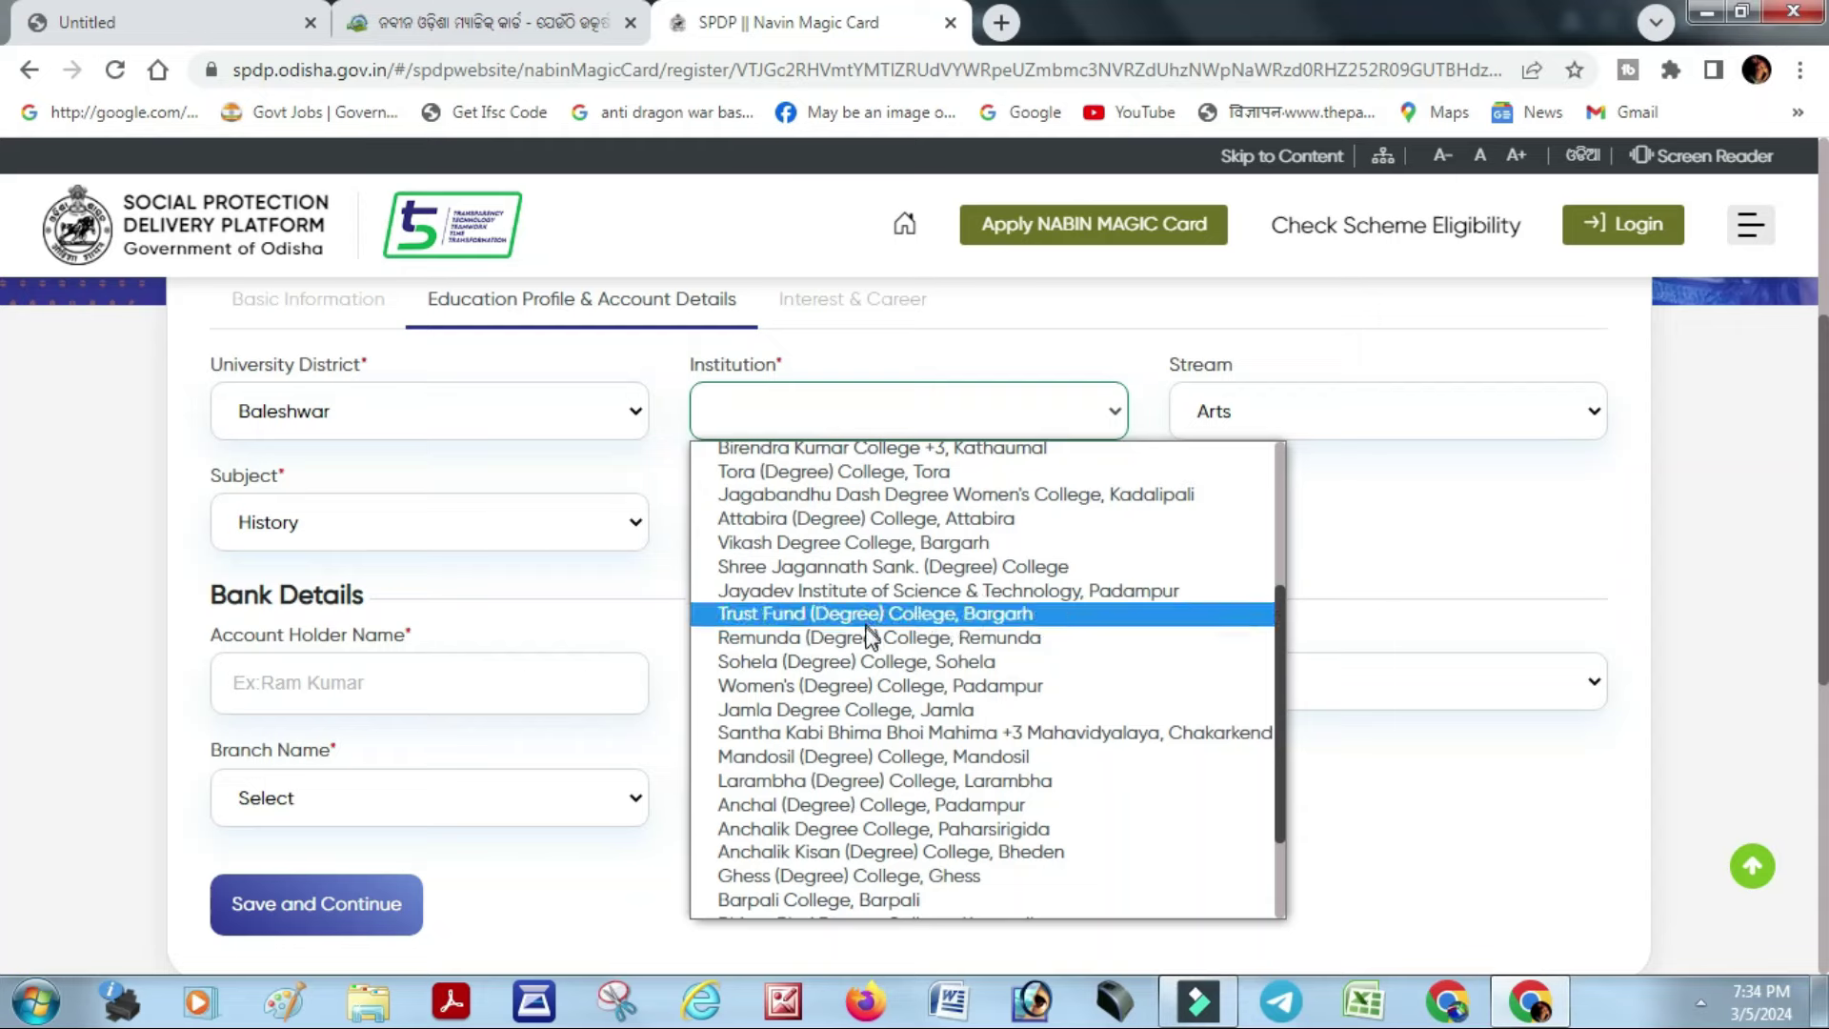
scroll(869, 615, down, 2)
scroll(821, 842, up, 5)
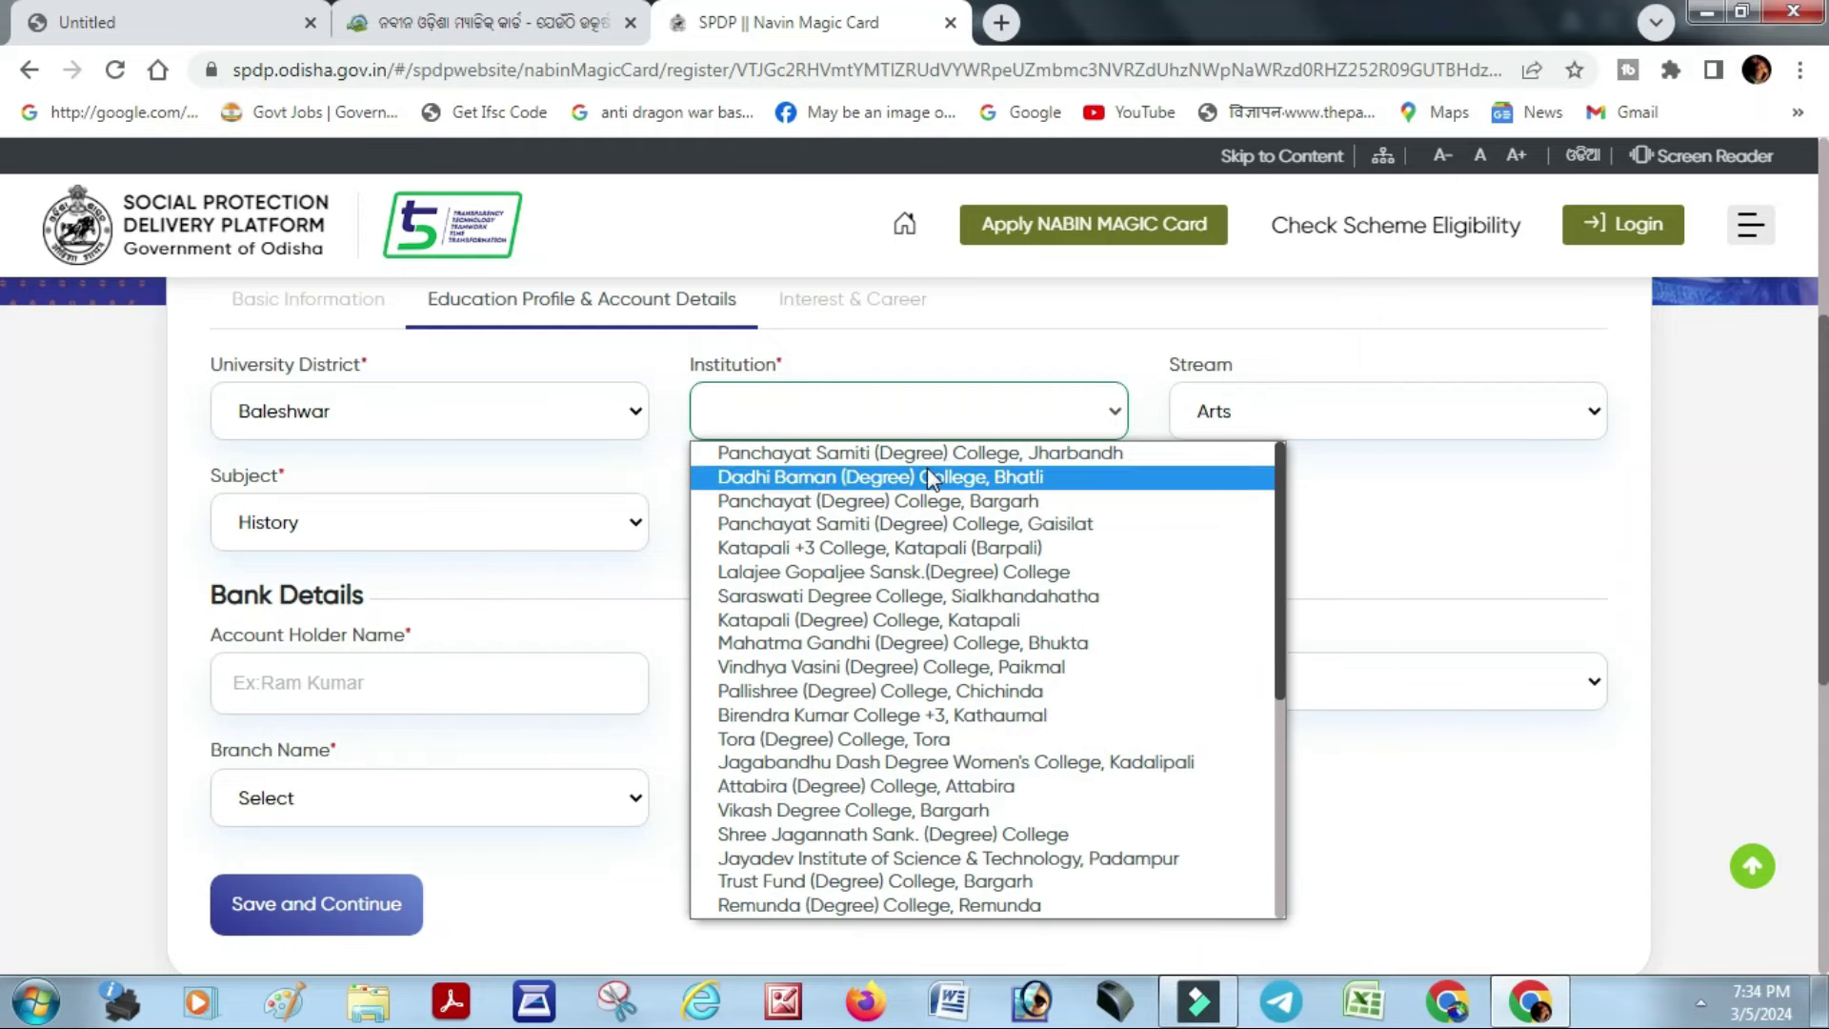
click(557, 407)
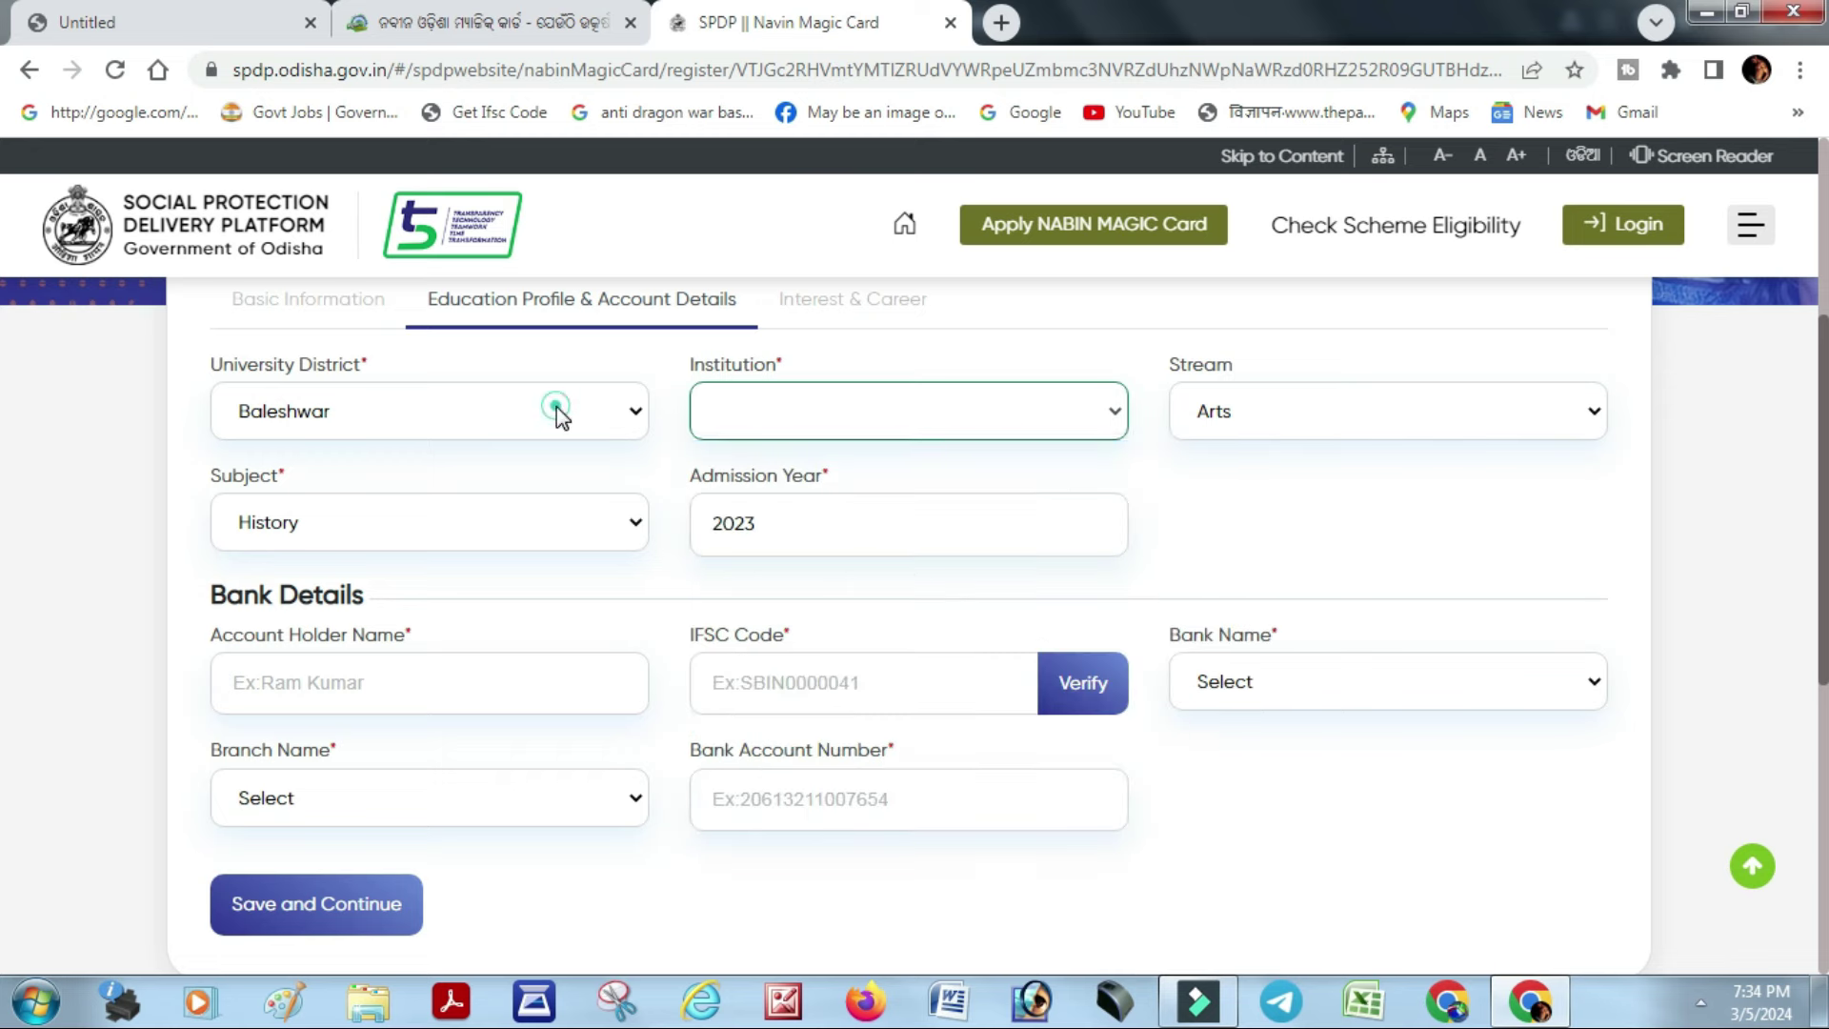
click(556, 409)
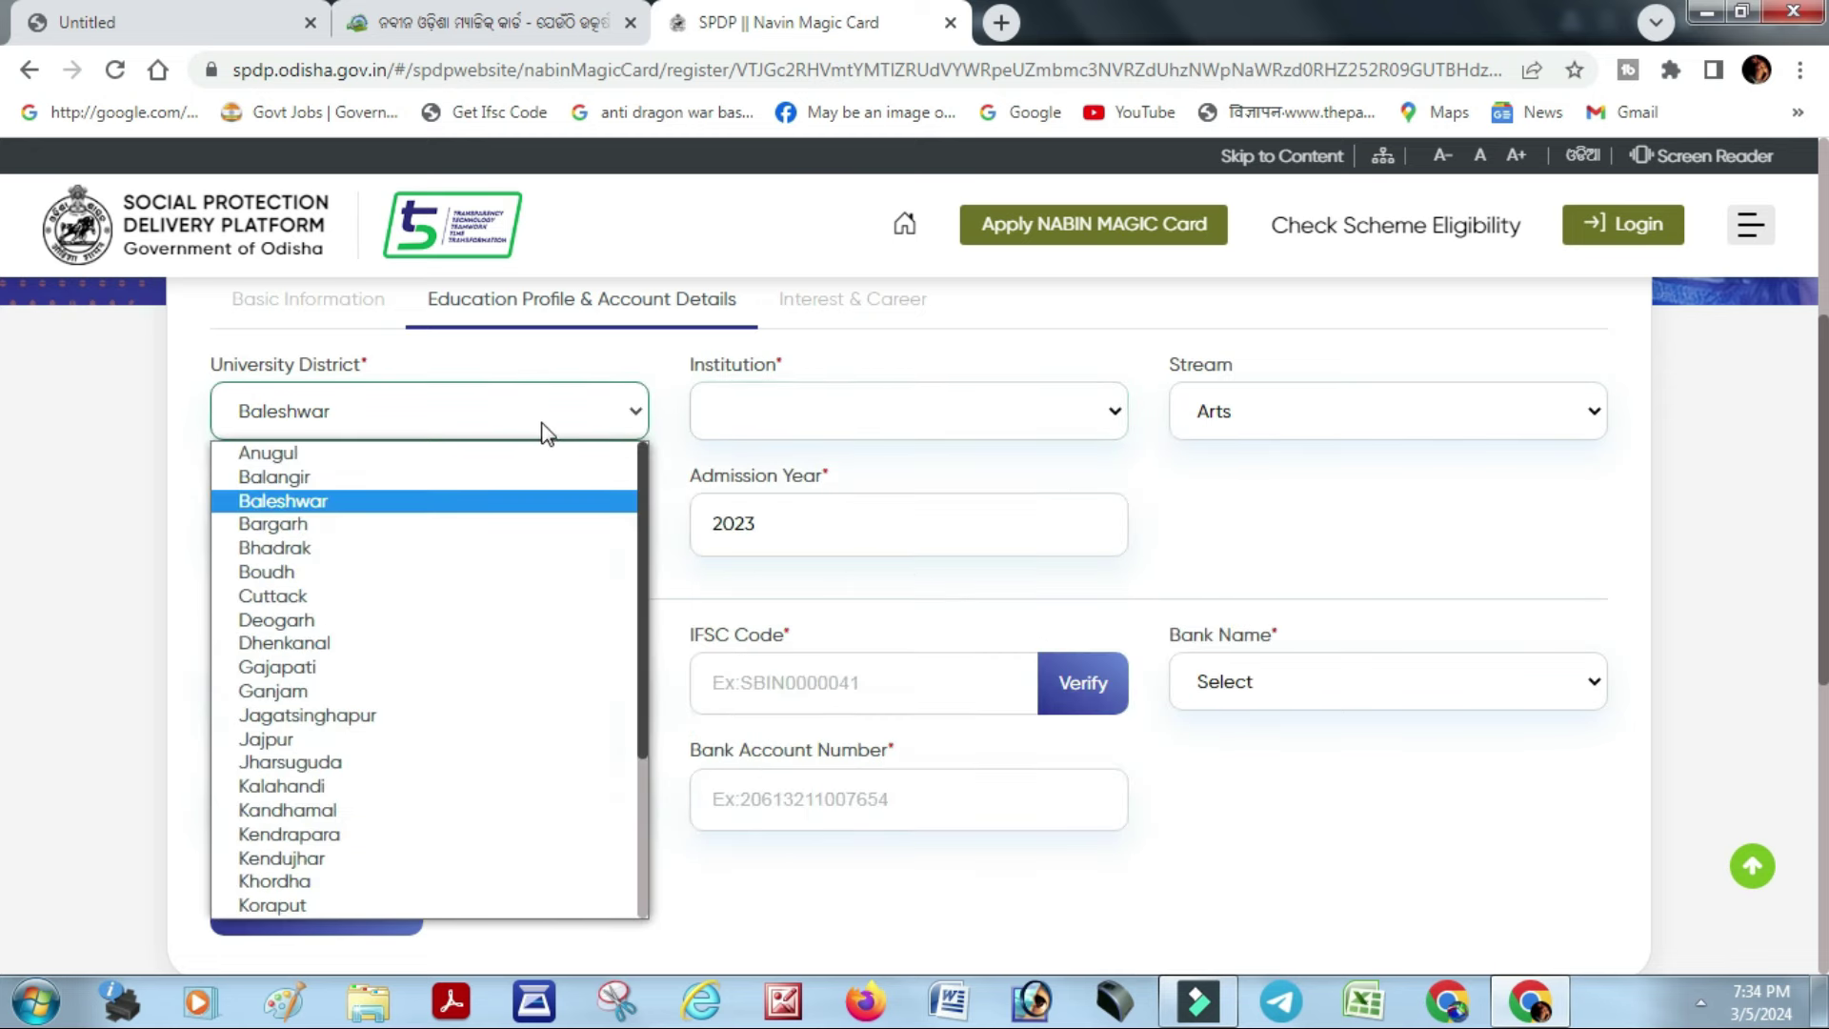
click(488, 505)
click(802, 409)
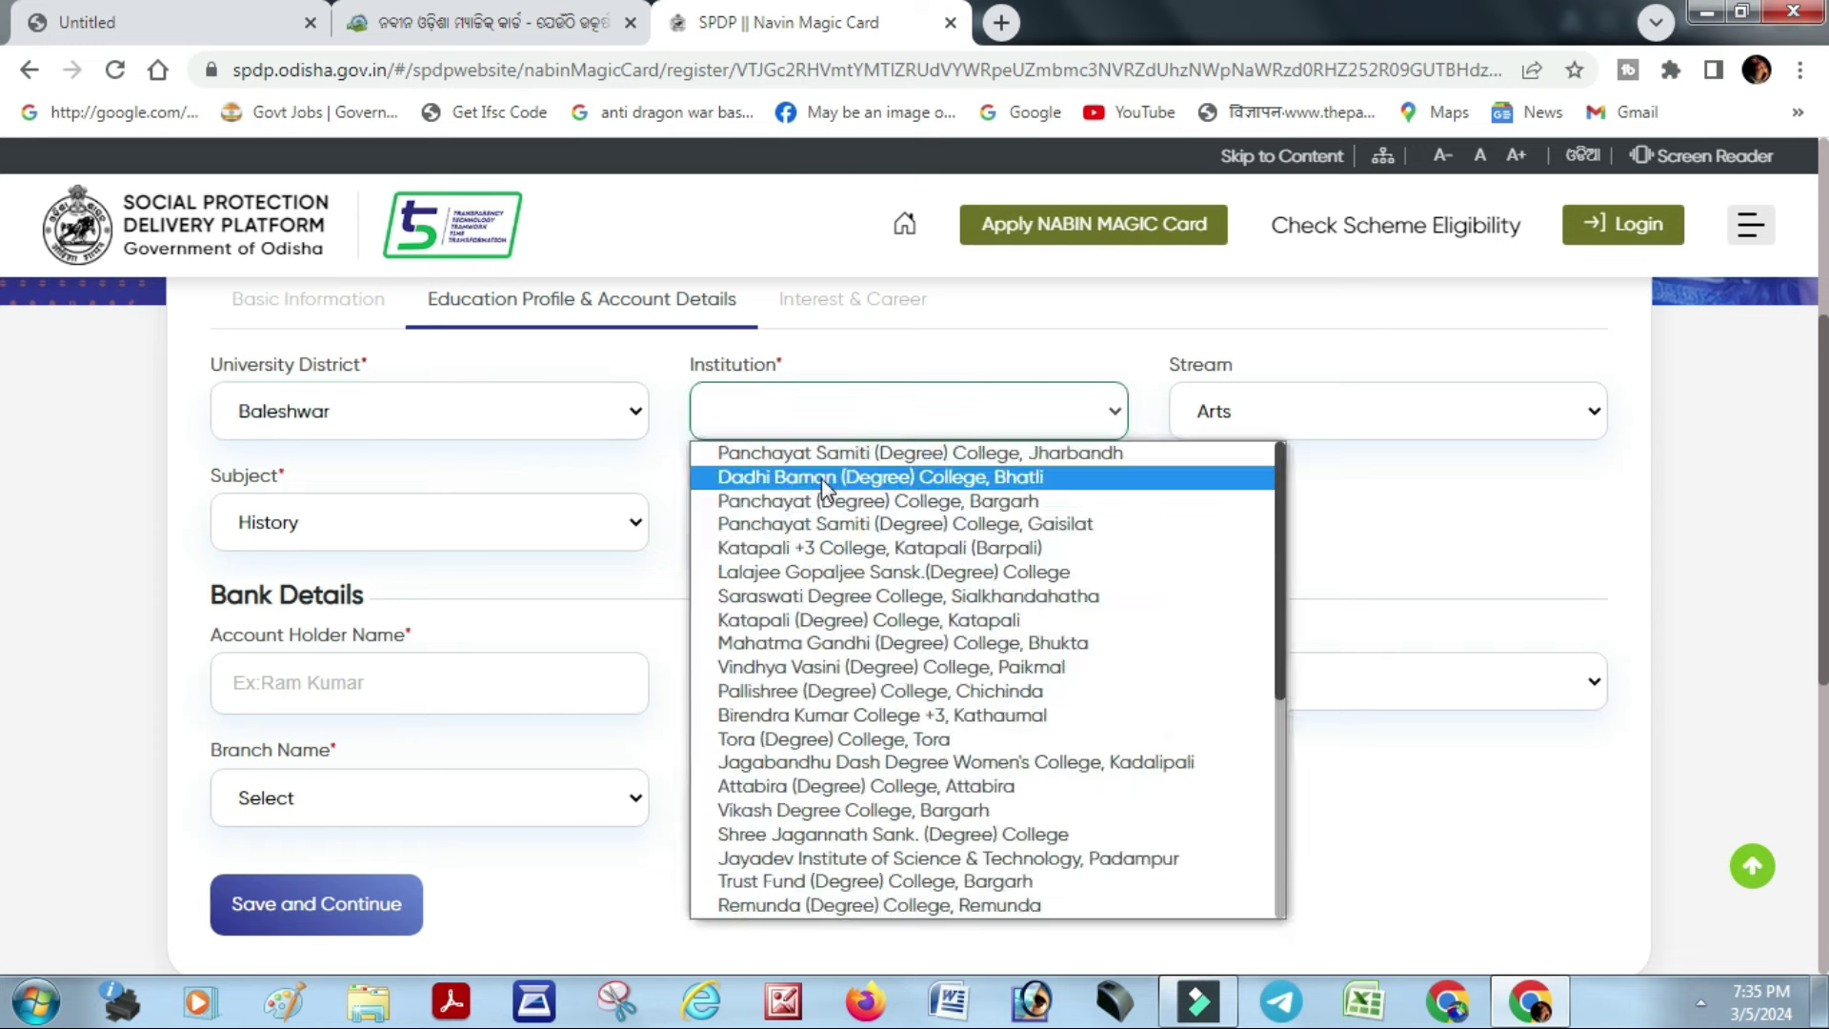
scroll(831, 539, down, 3)
scroll(833, 562, down, 2)
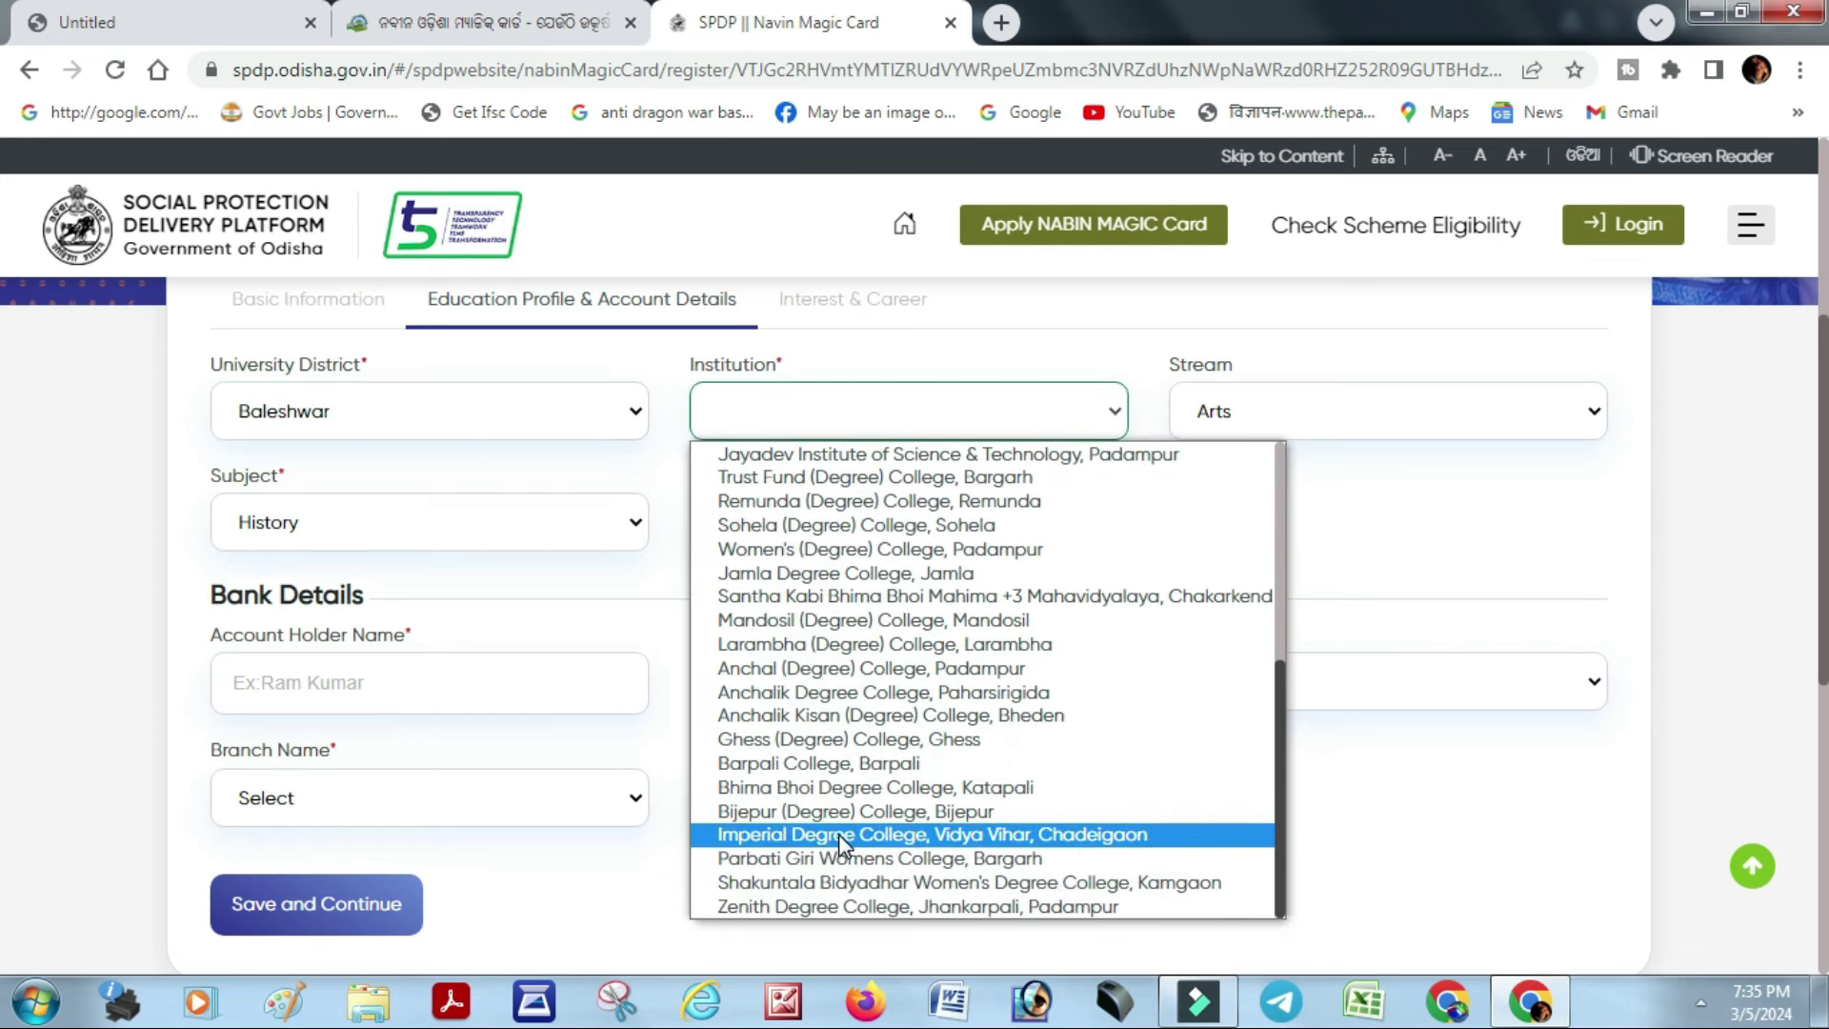
scroll(828, 868, up, 4)
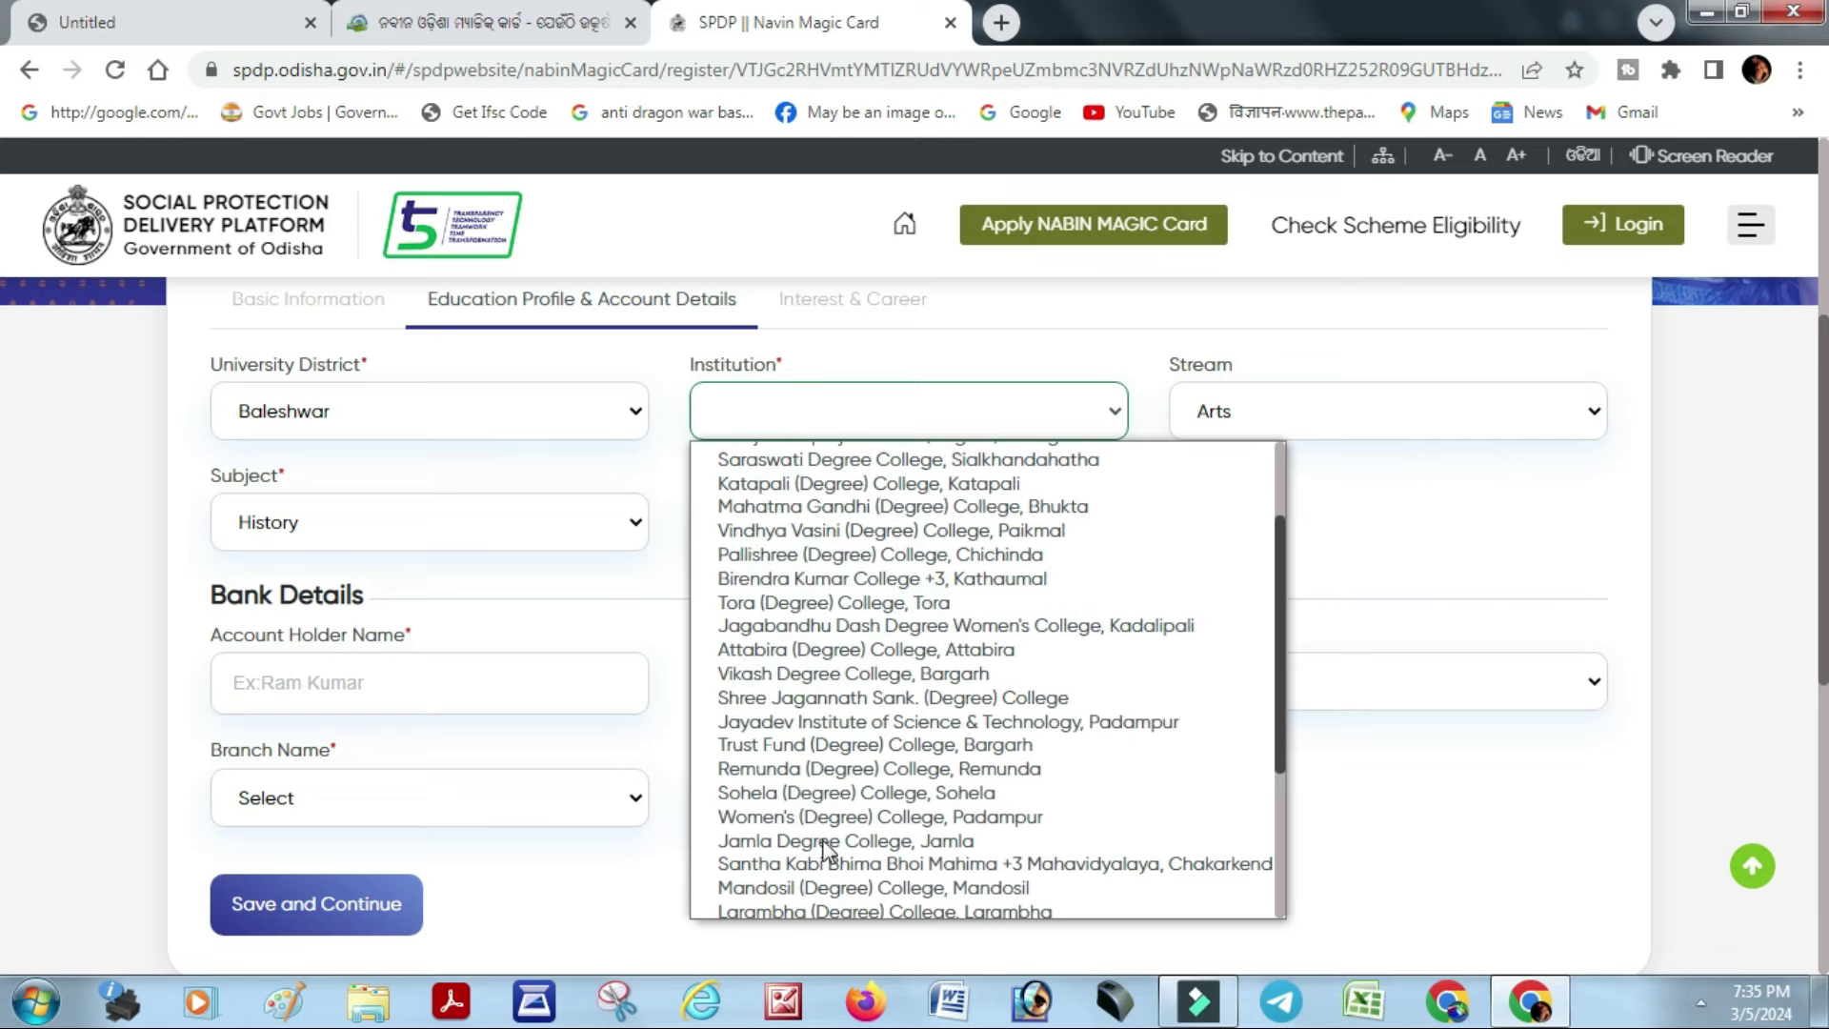
click(559, 408)
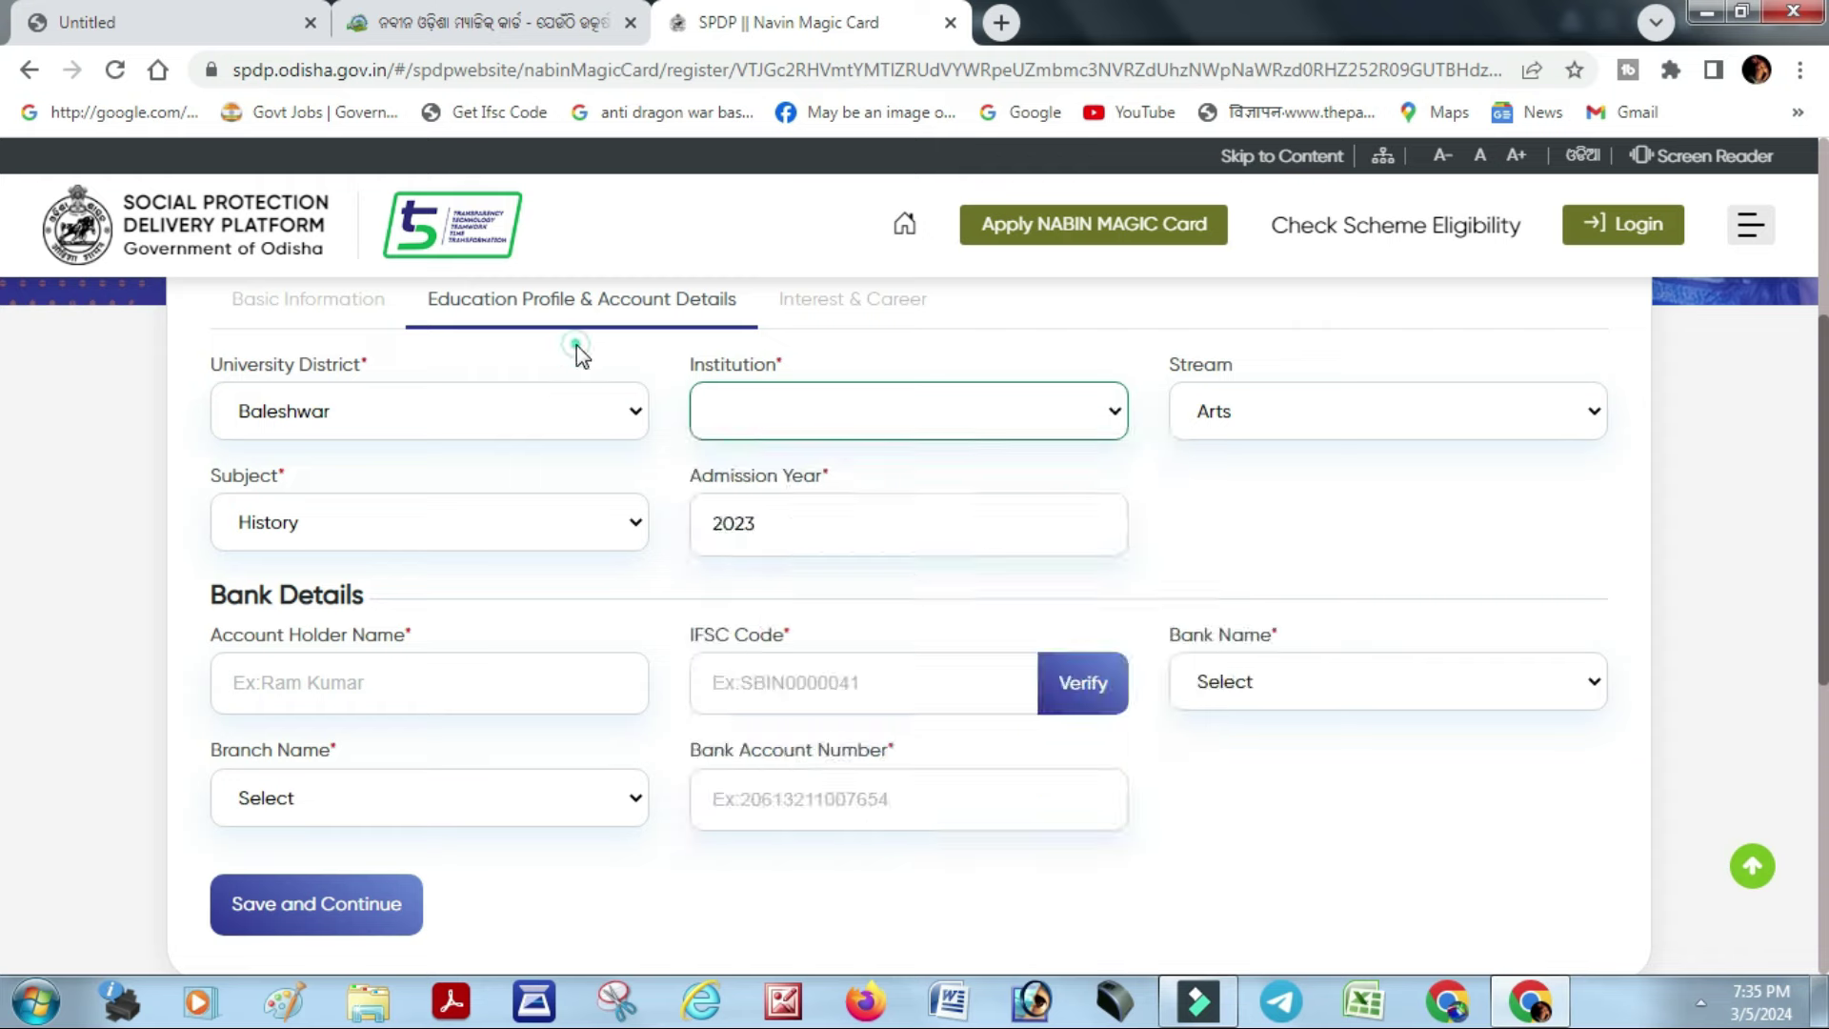
scroll(609, 572, down, 1)
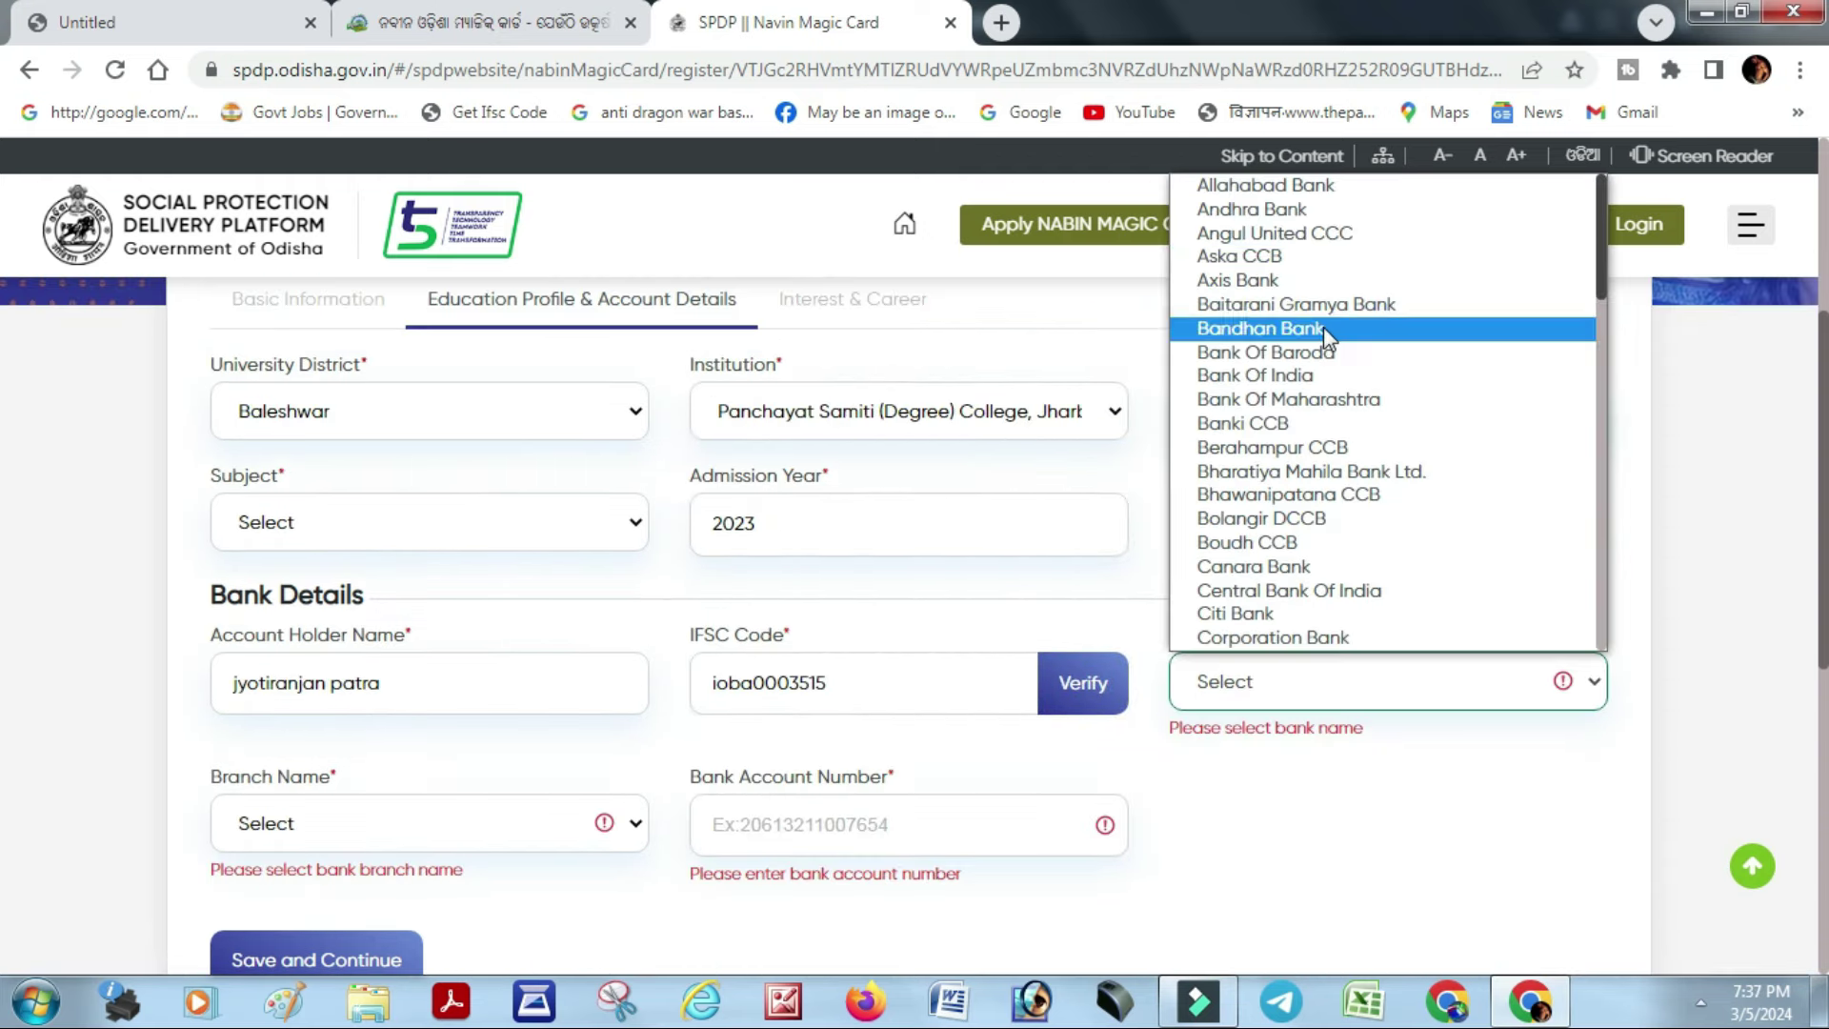
- Choose Indian Overseas Bank as the bank and Ghodapada as the branch
scroll(1323, 328, down, 8)
scroll(1306, 379, up, 3)
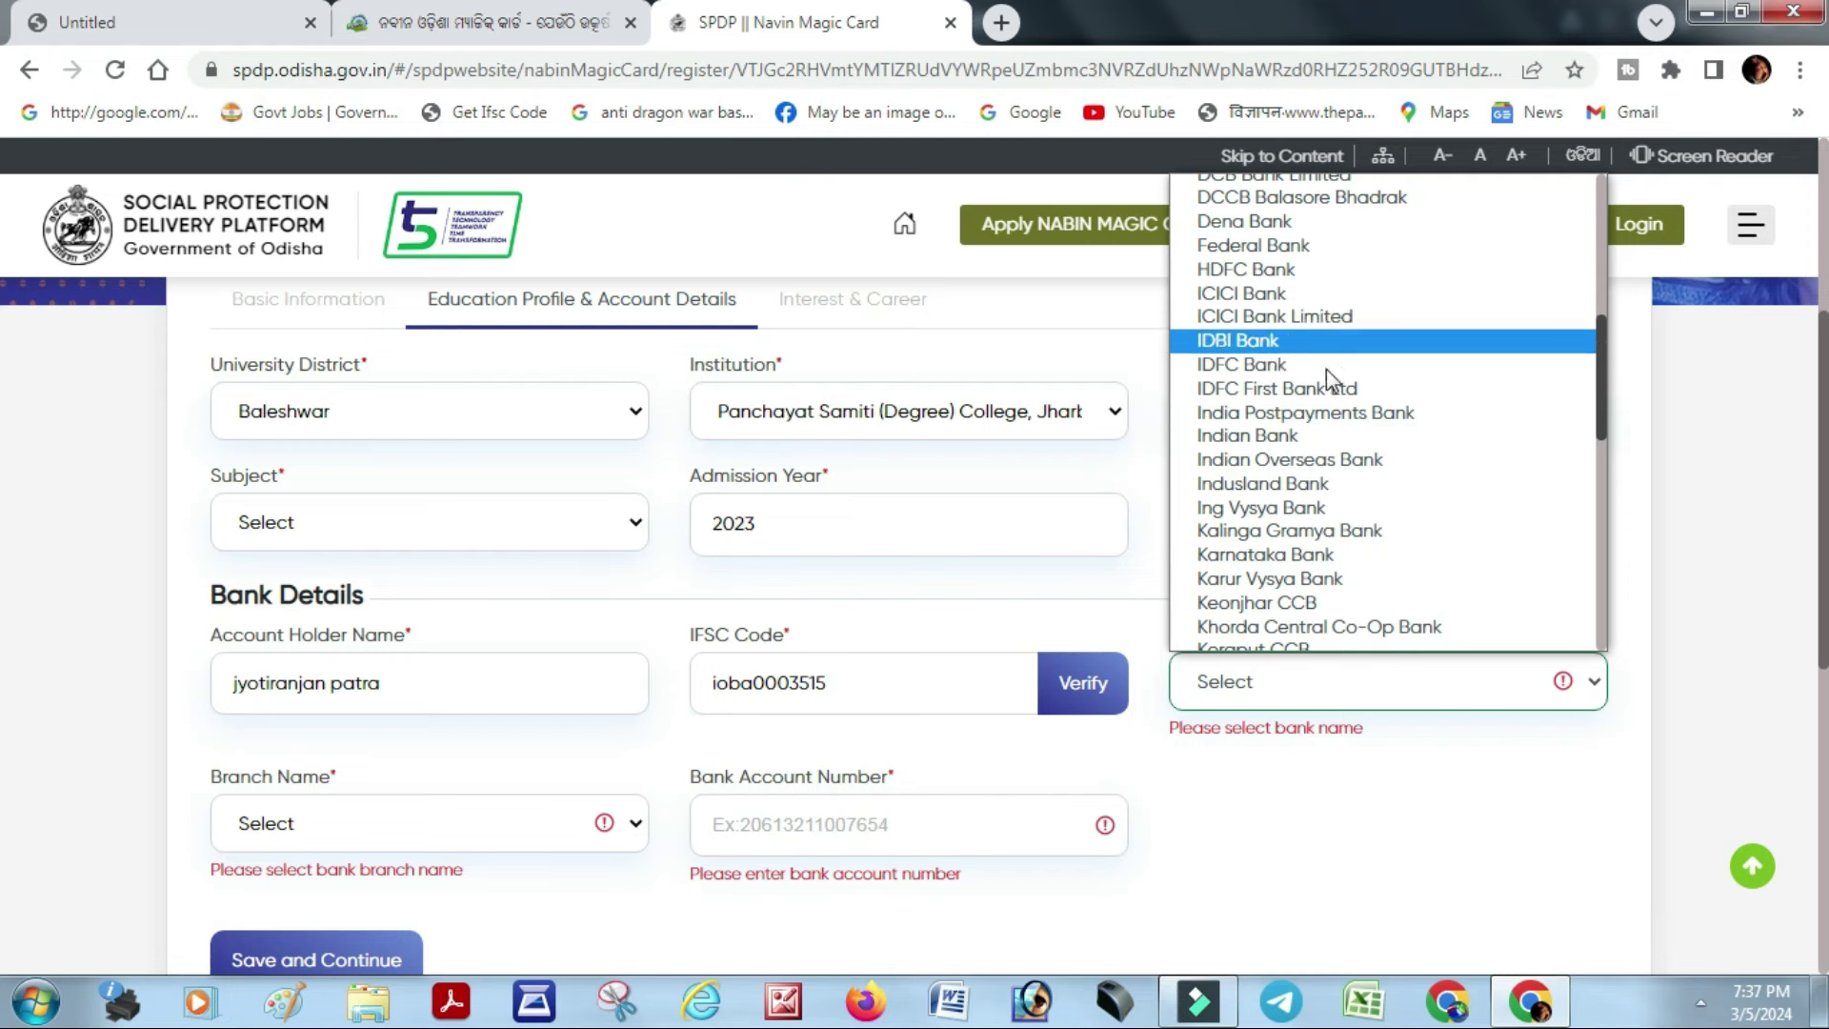
click(1320, 461)
click(355, 820)
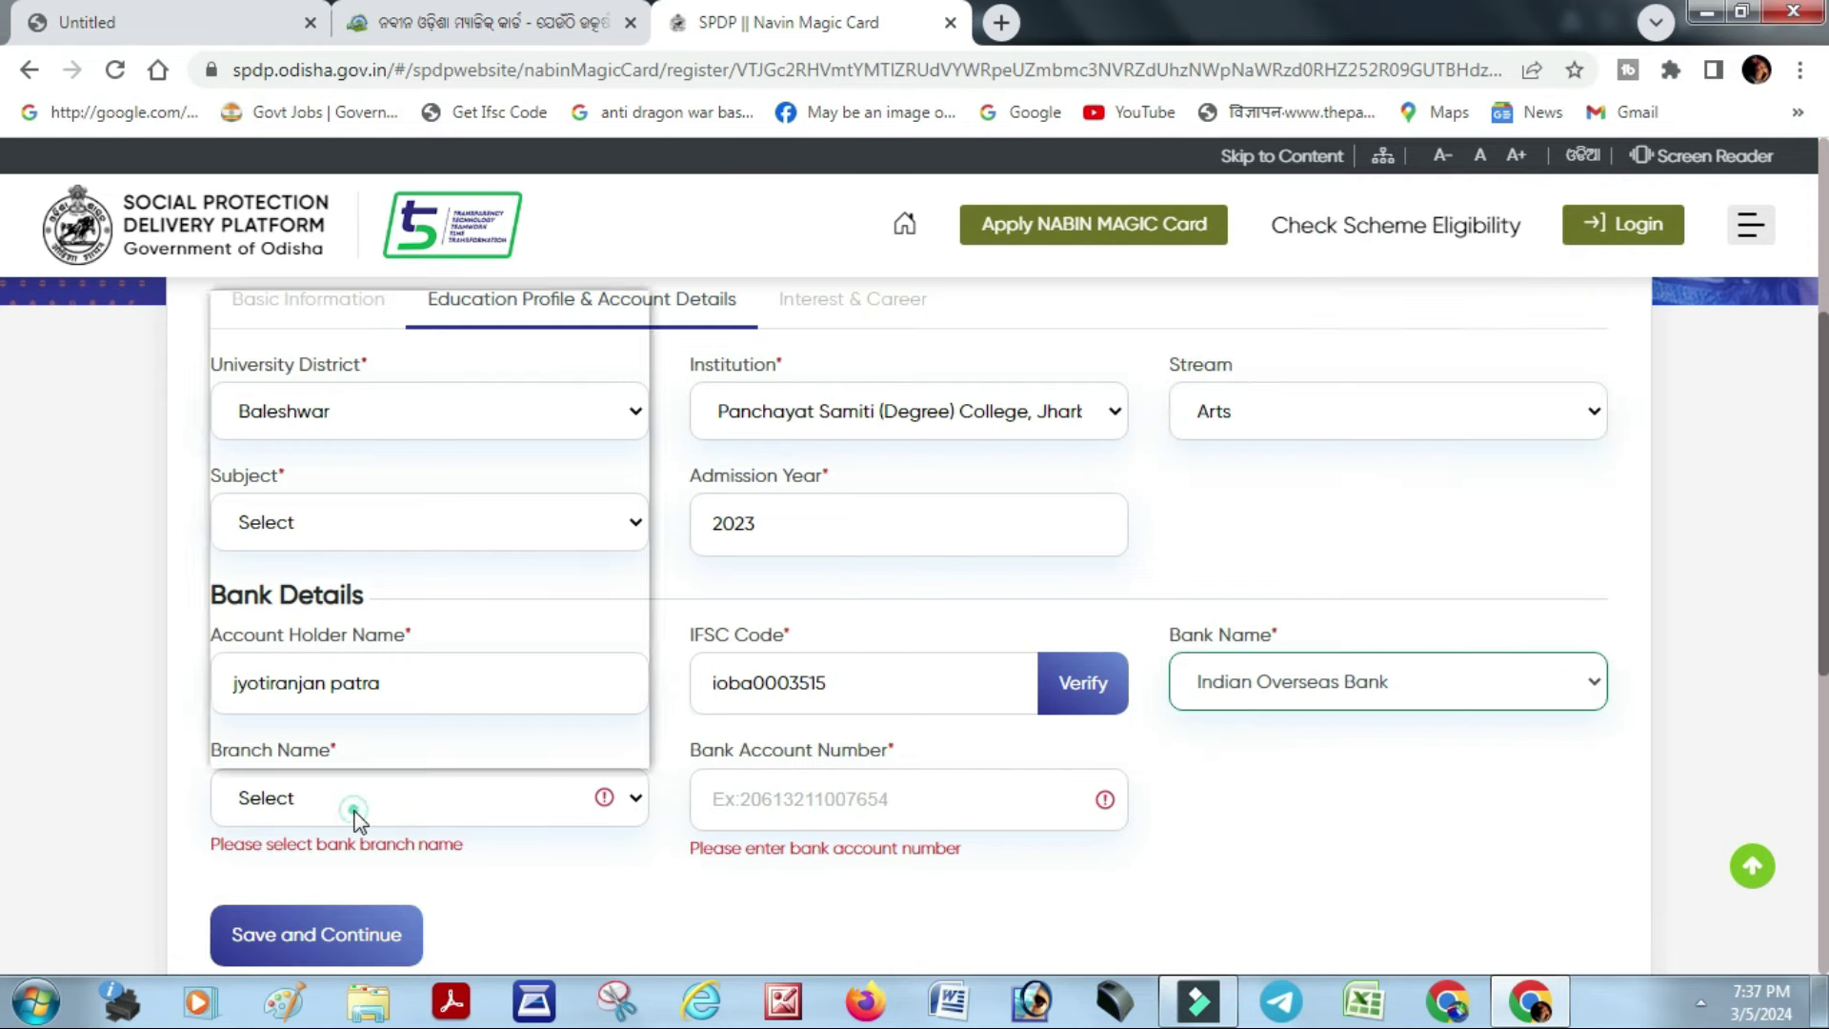
scroll(371, 409, down, 1)
scroll(379, 434, down, 8)
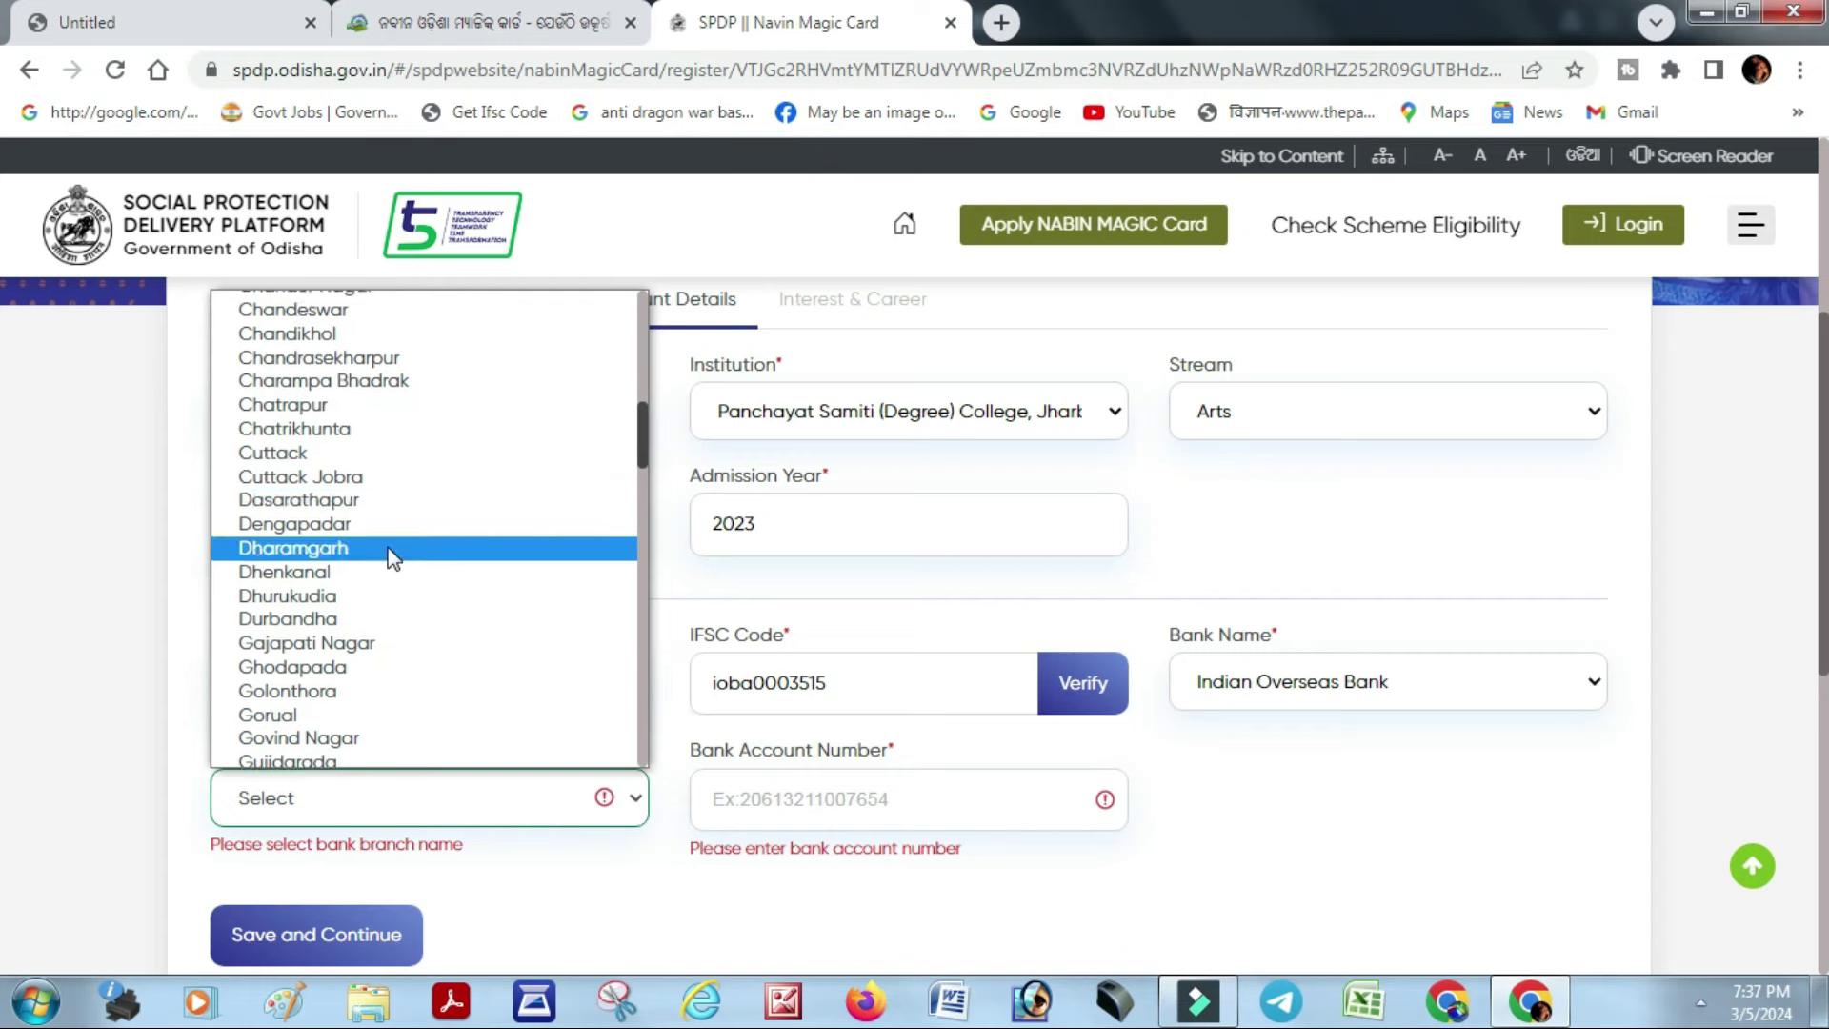
scroll(392, 409, up, 3)
scroll(359, 465, down, 6)
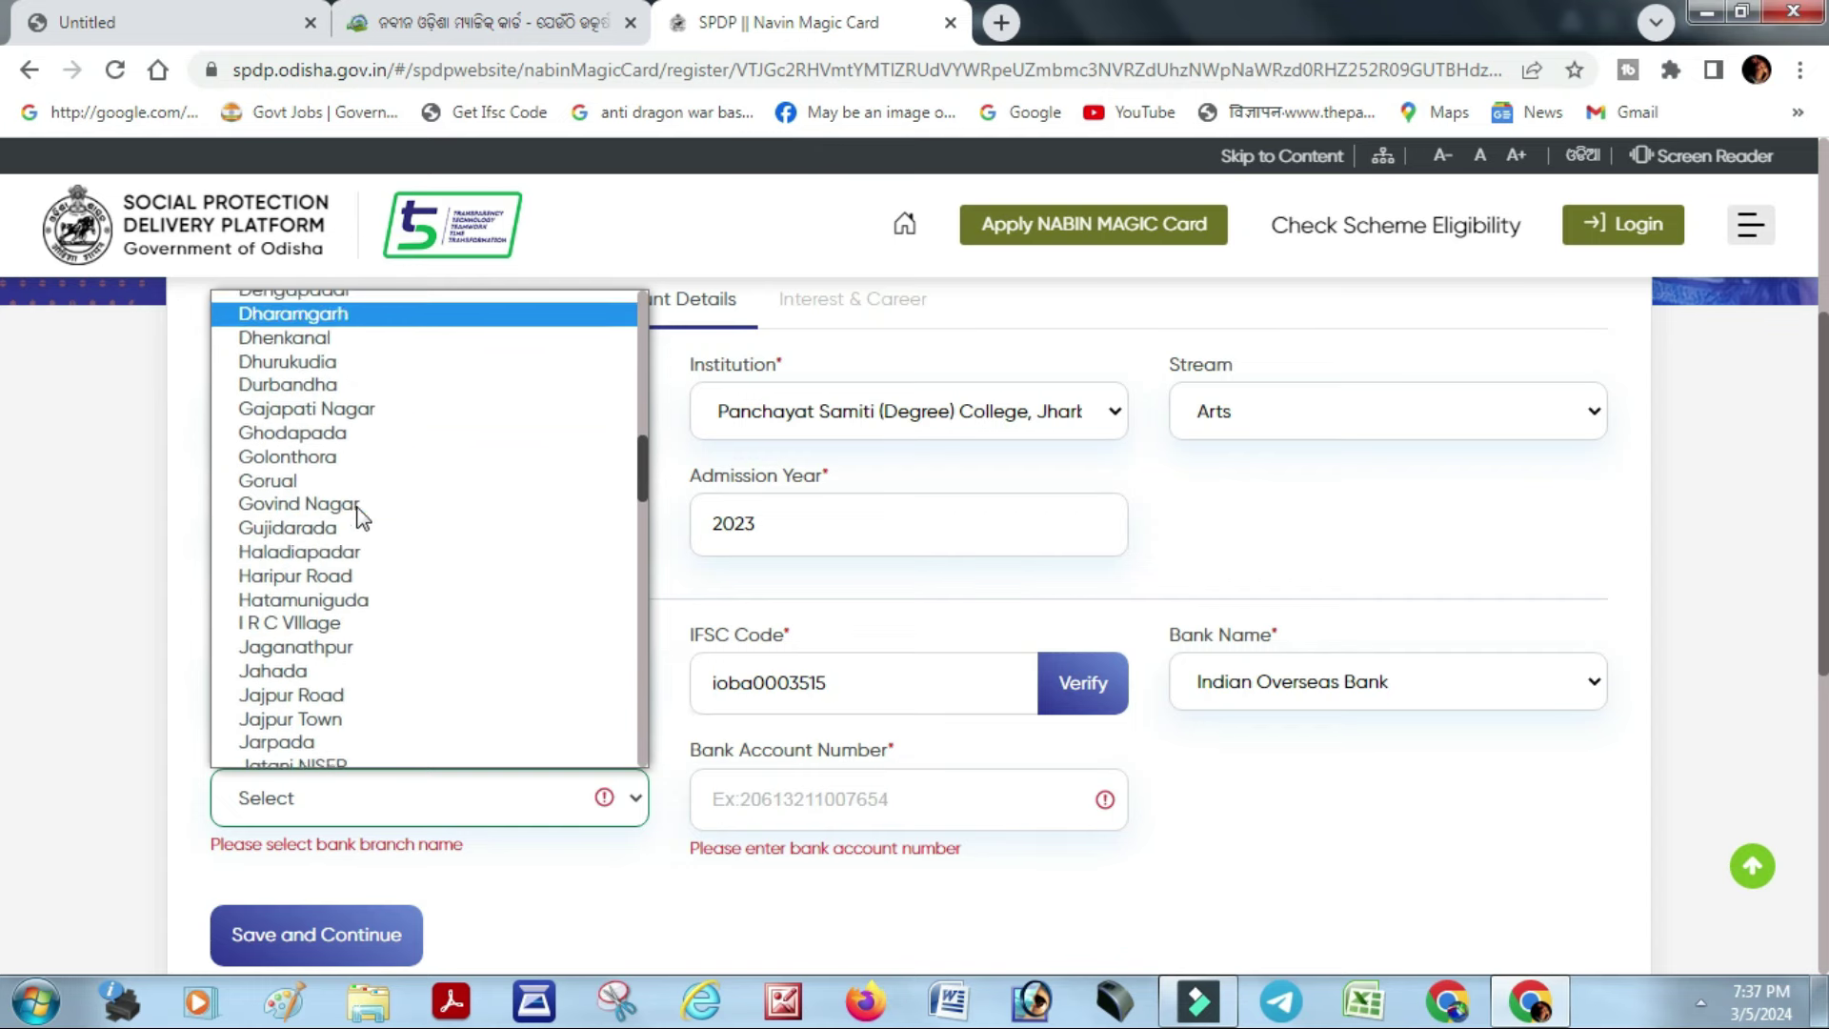
click(394, 400)
- Enter the bank account number and save to continue to Interest & Career
click(774, 815)
text(3)
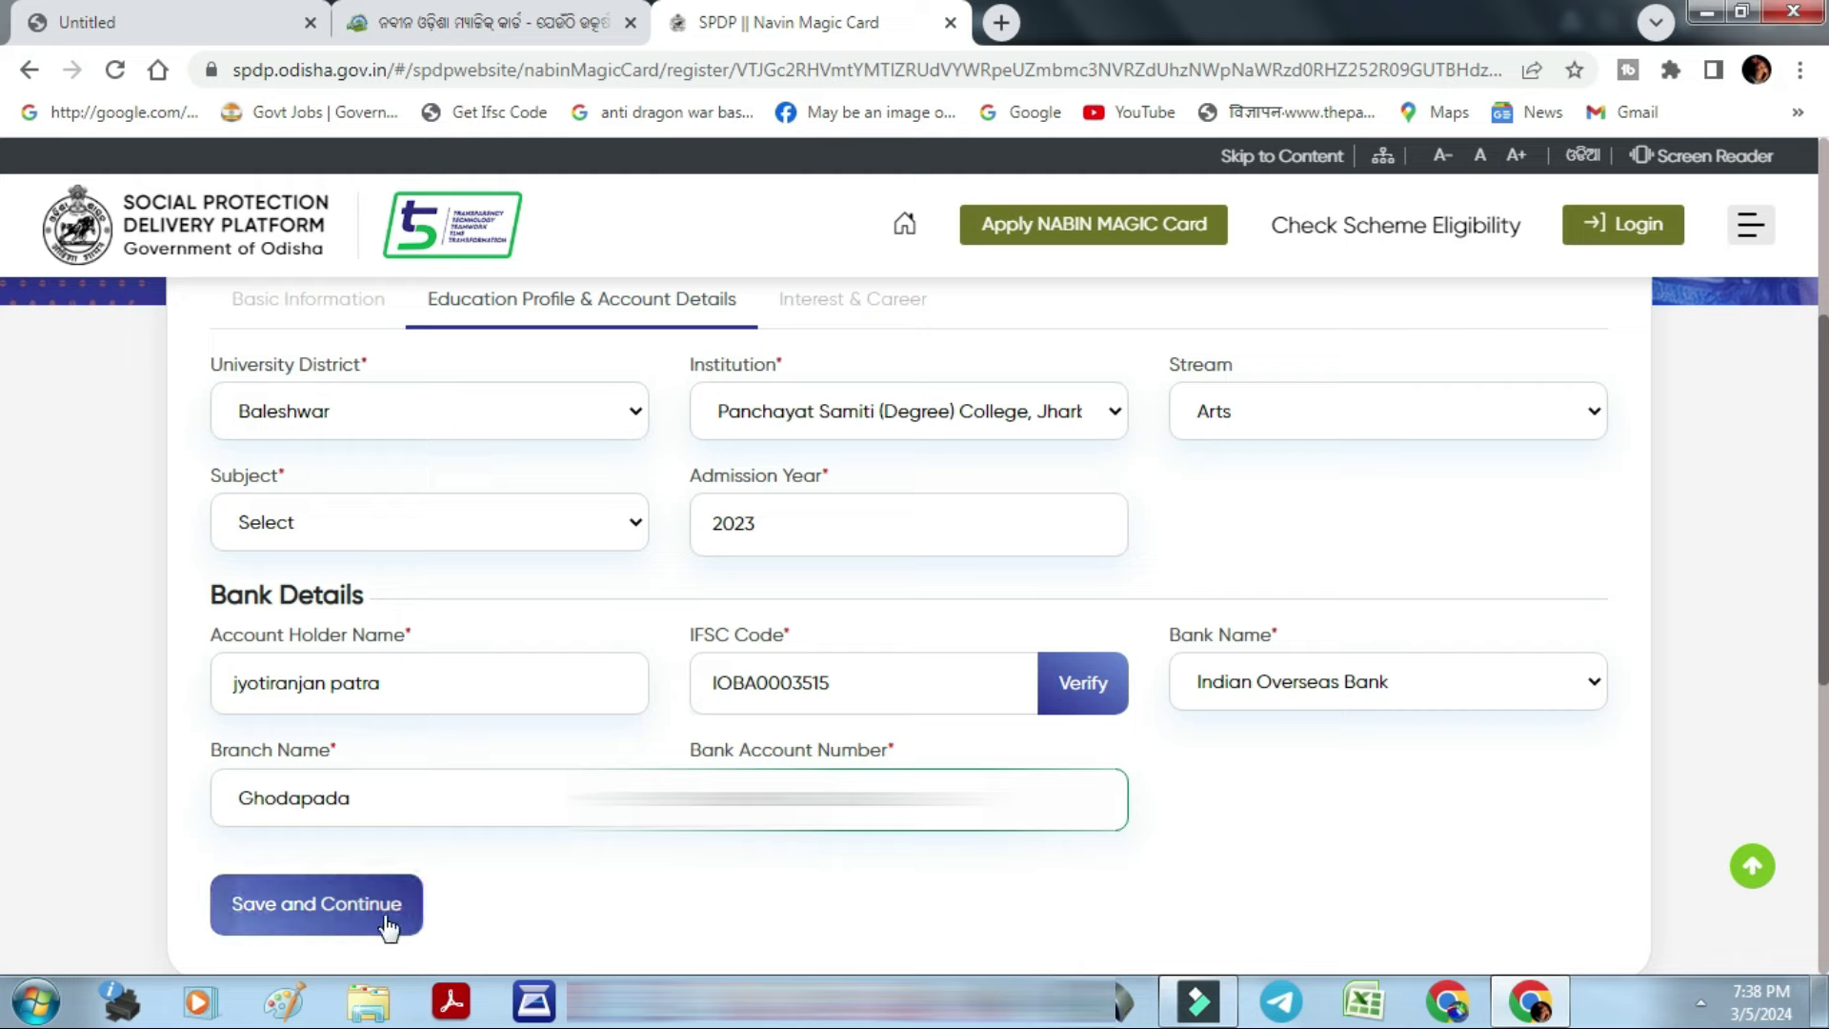
click(354, 907)
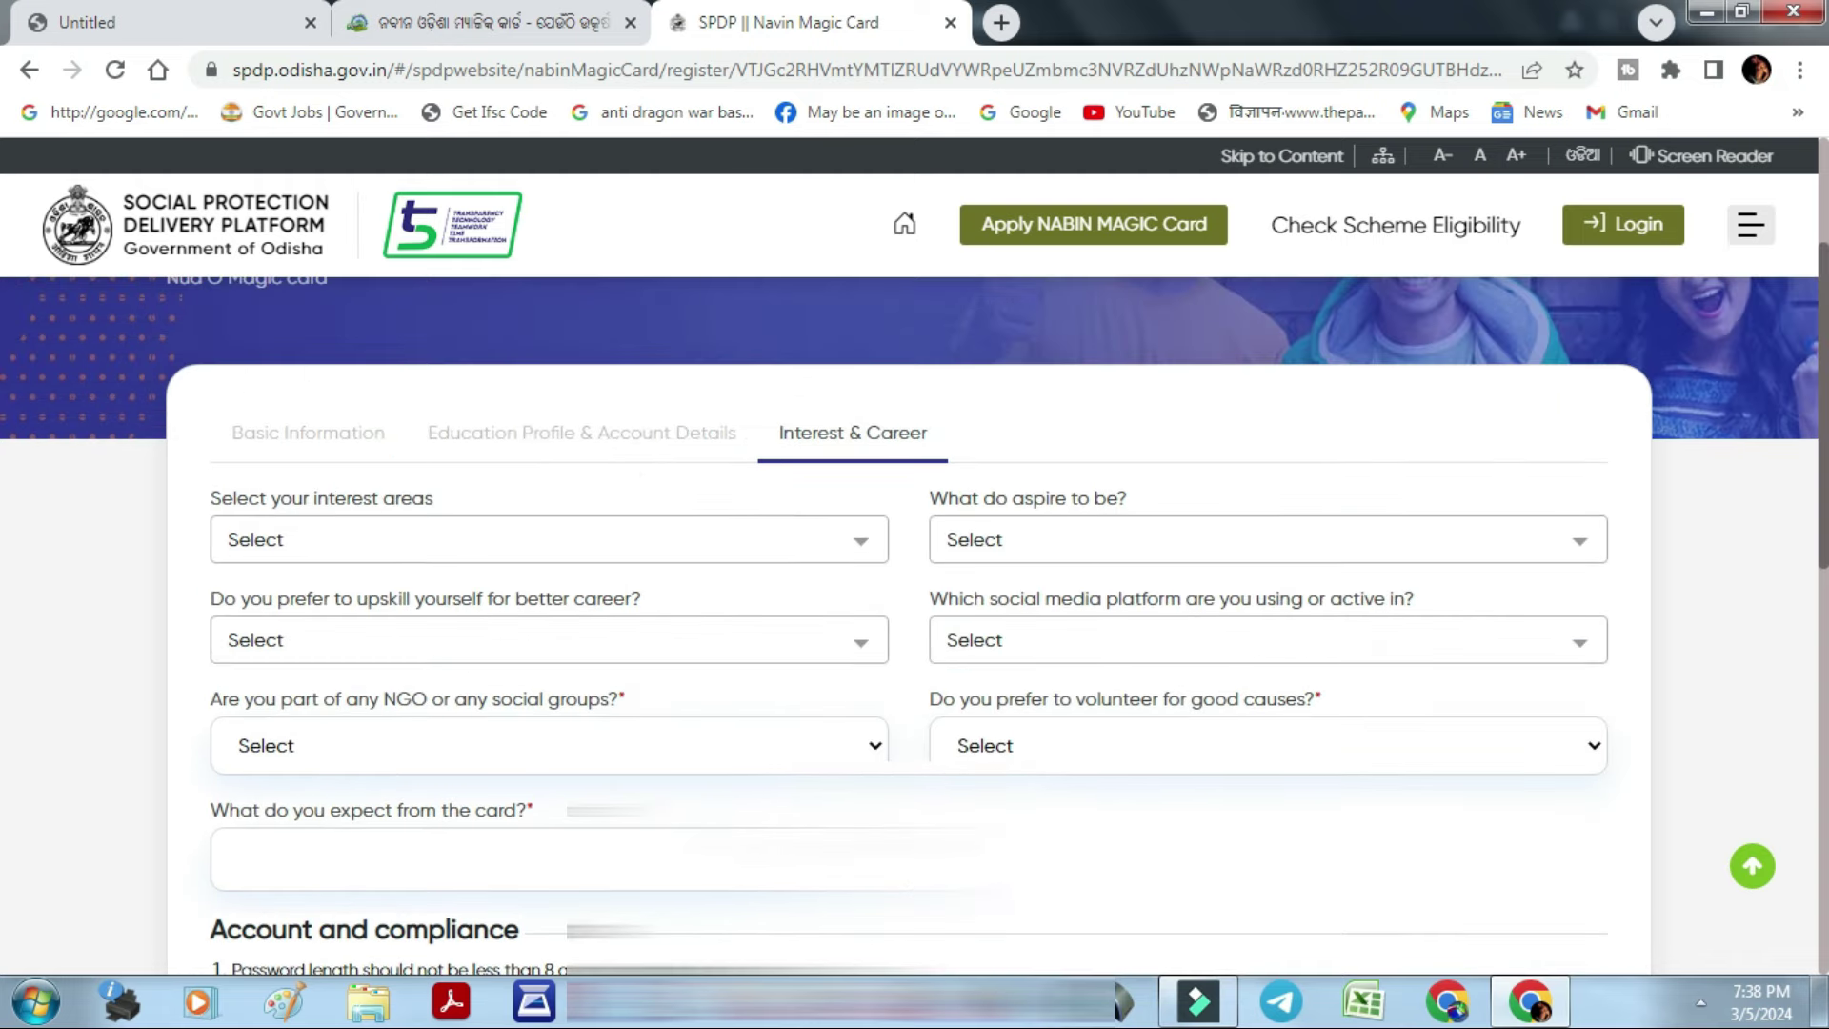
- Open the interest areas list and add Cricket
click(638, 541)
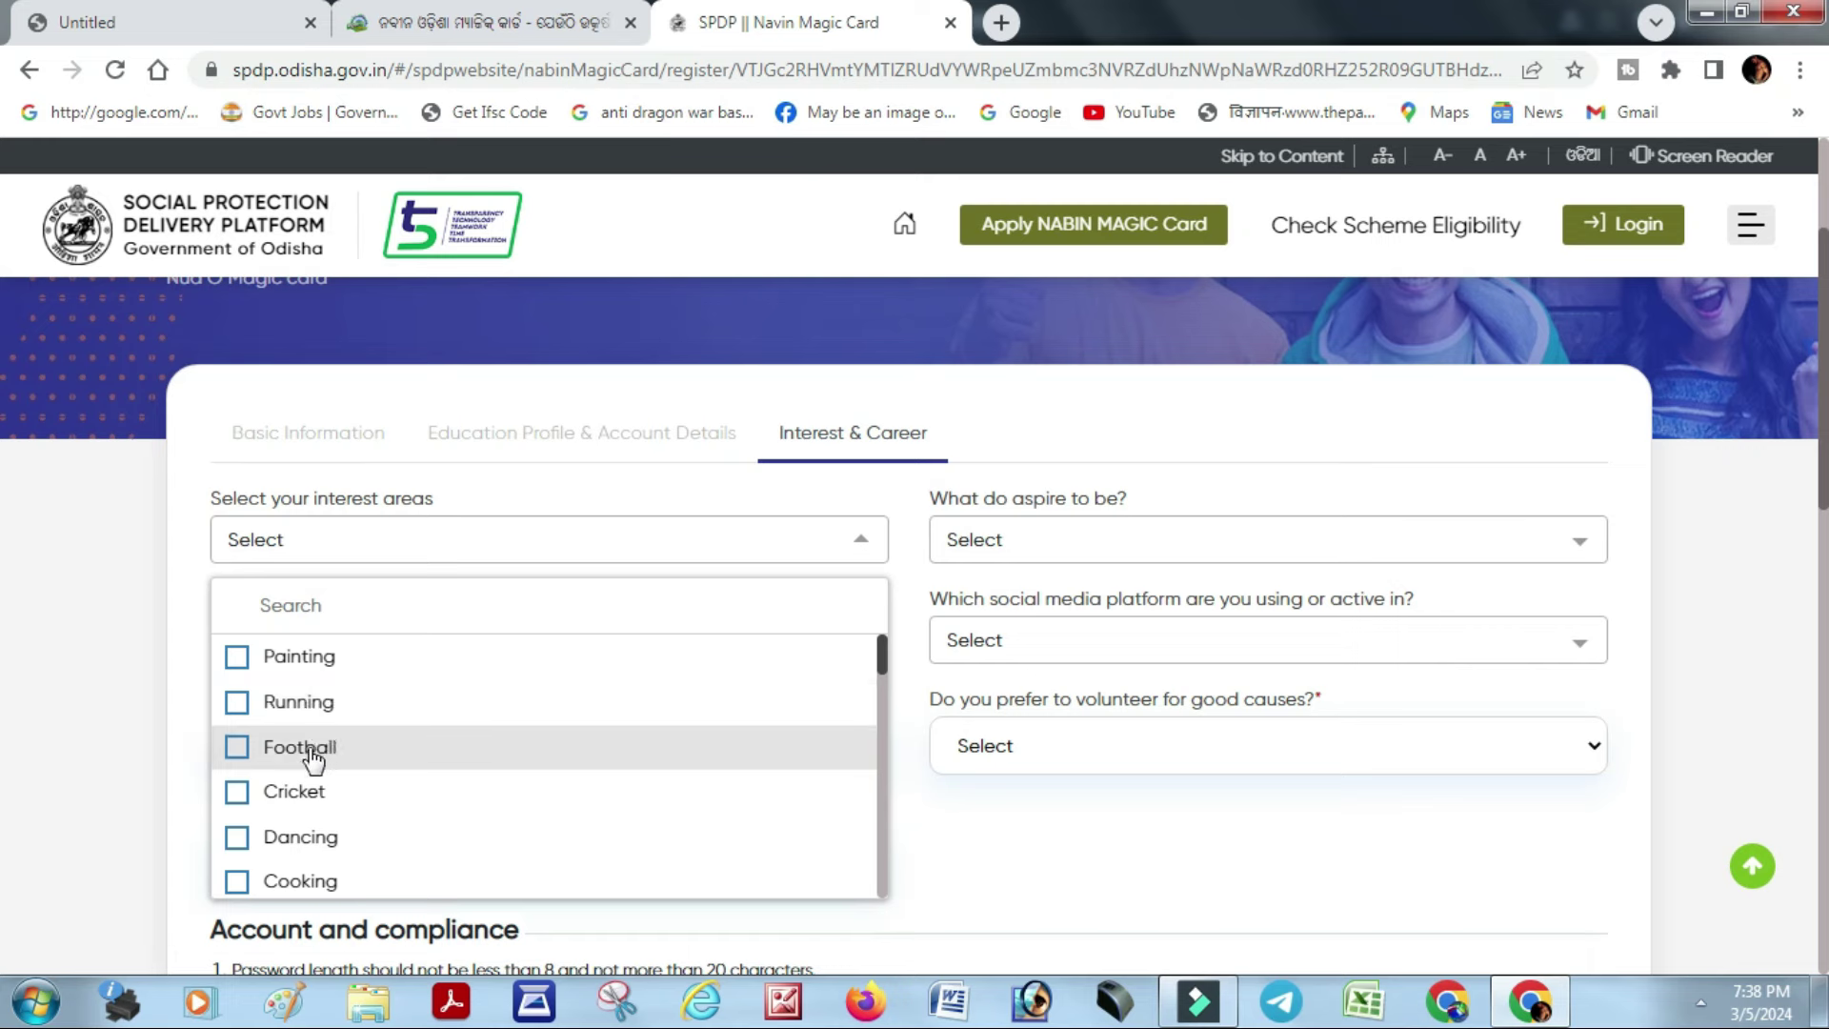
scroll(324, 798, down, 1)
scroll(329, 803, down, 4)
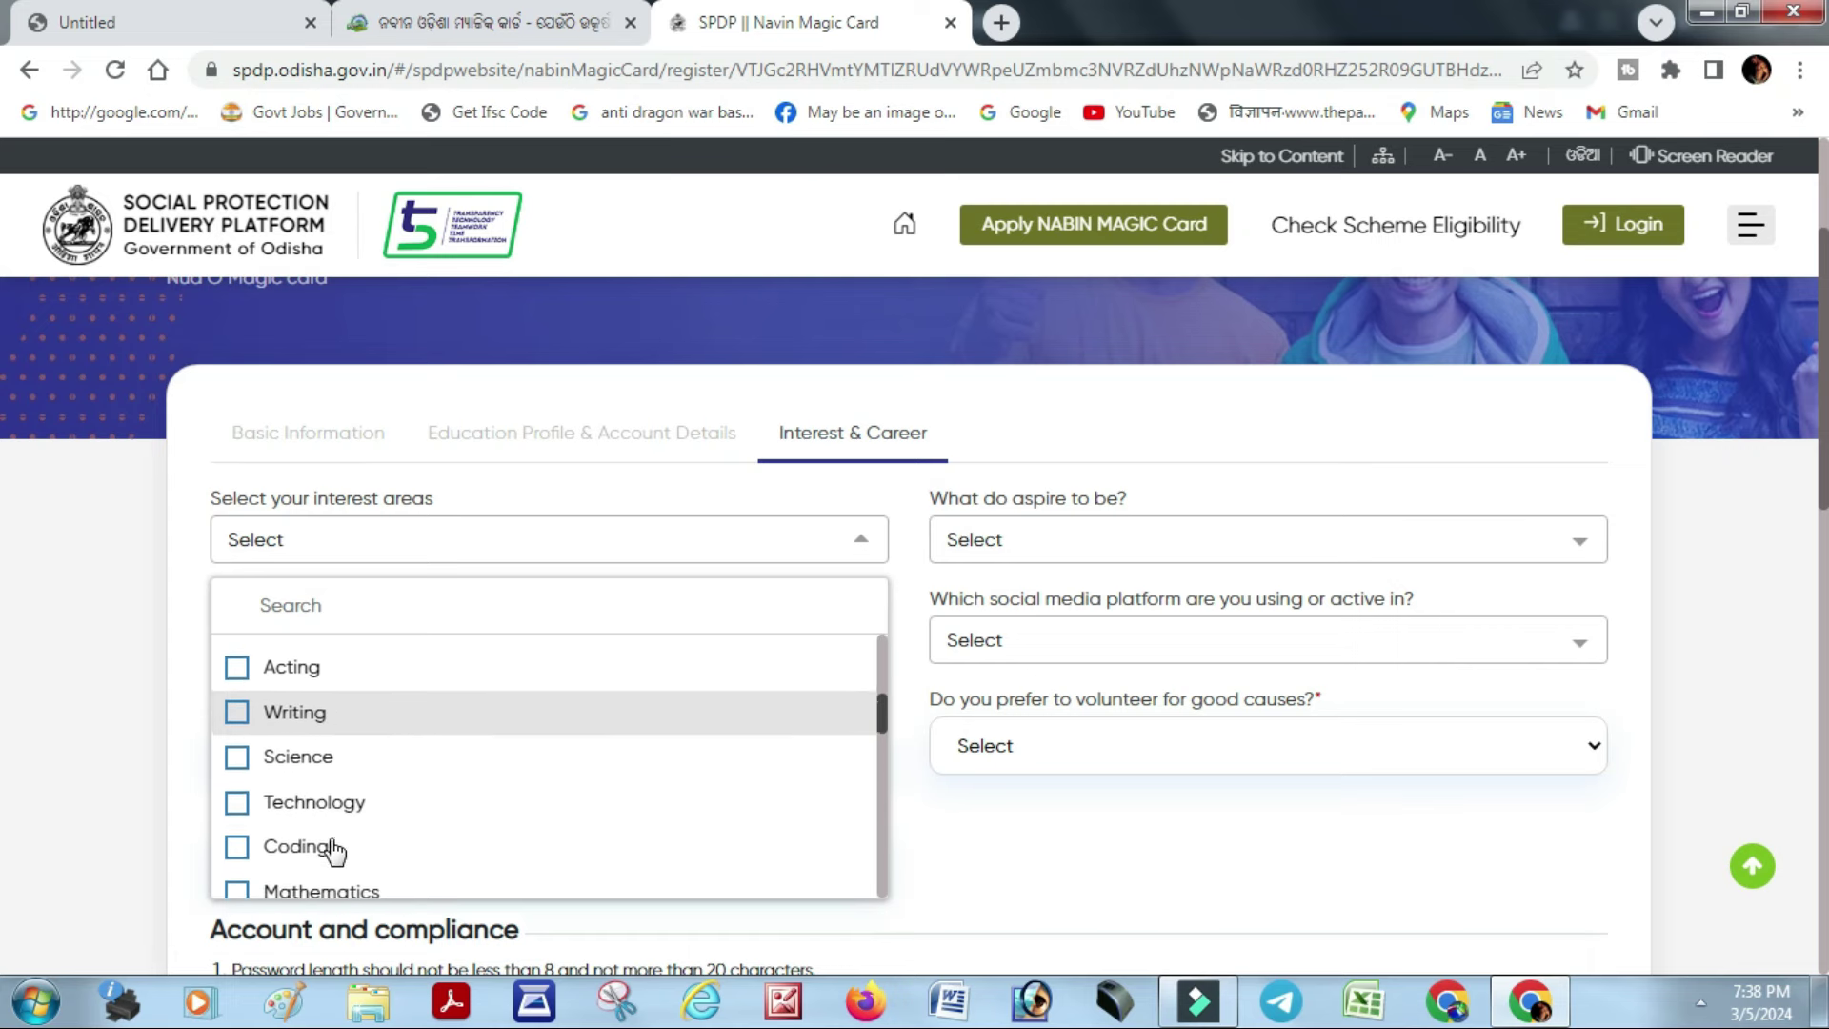
scroll(333, 851, down, 5)
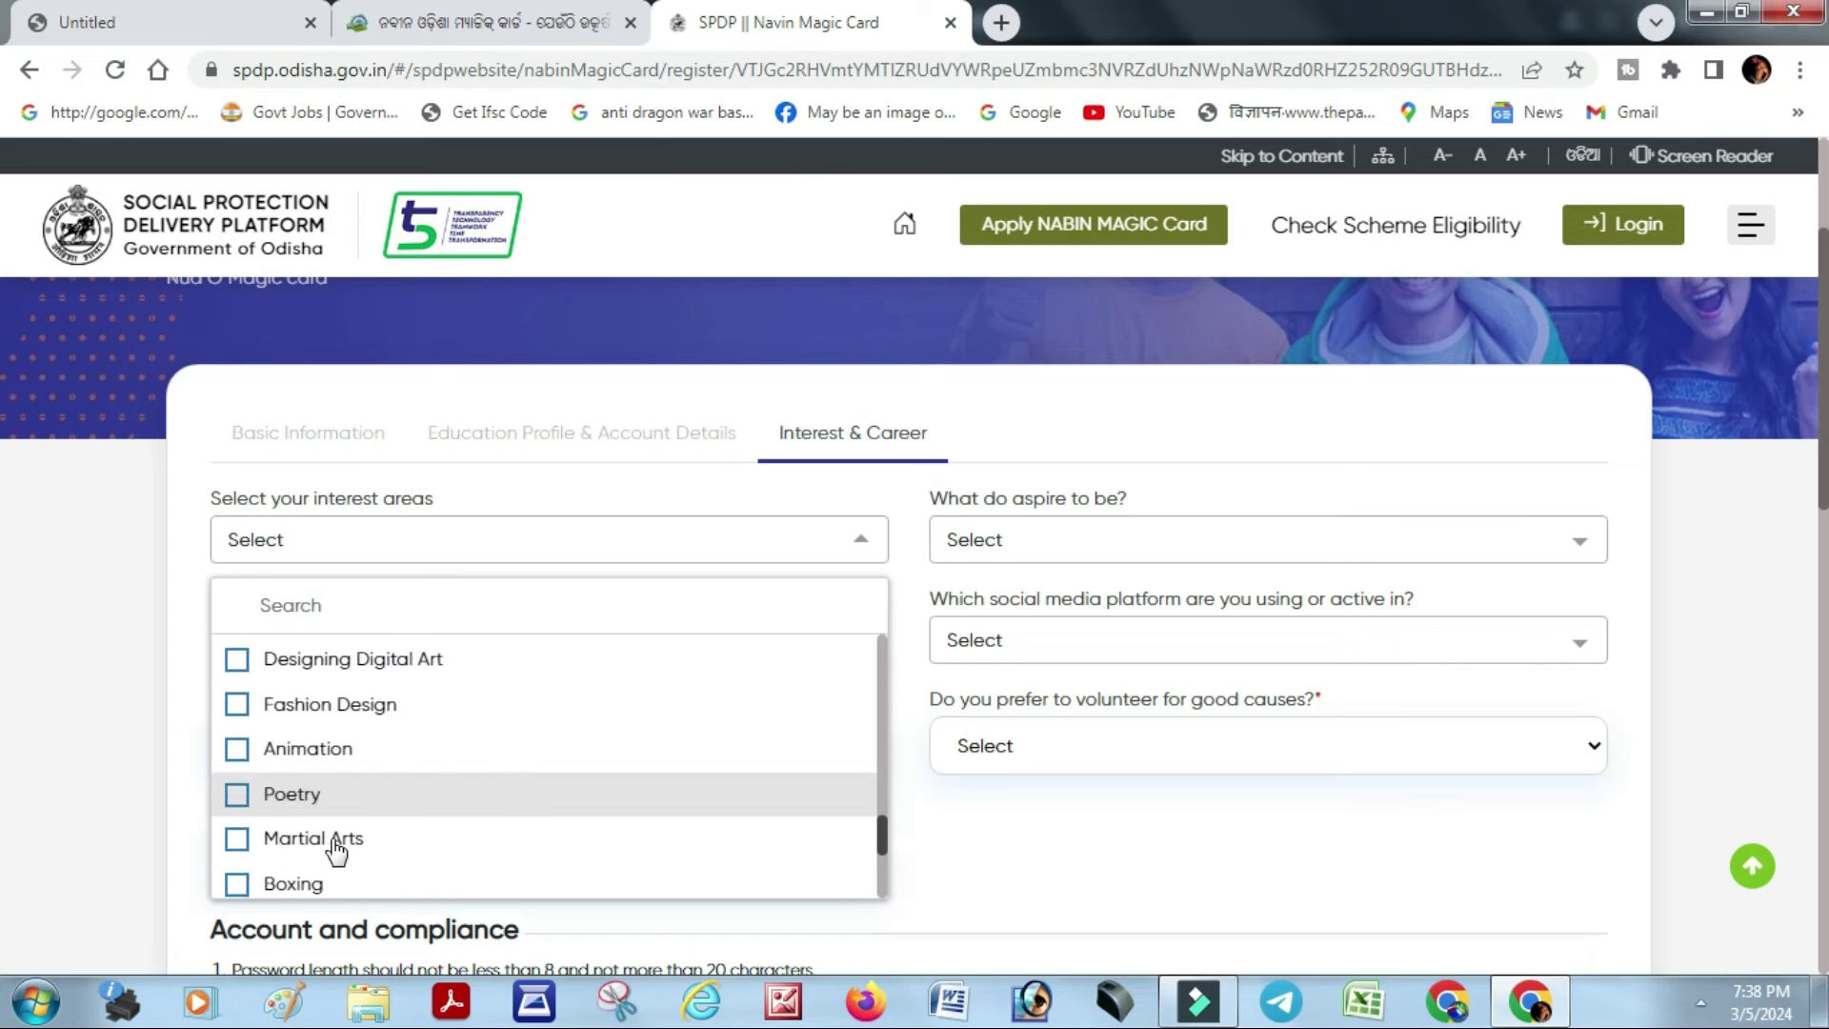
scroll(360, 862, up, 6)
scroll(370, 838, up, 10)
scroll(371, 832, down, 2)
scroll(370, 834, up, 2)
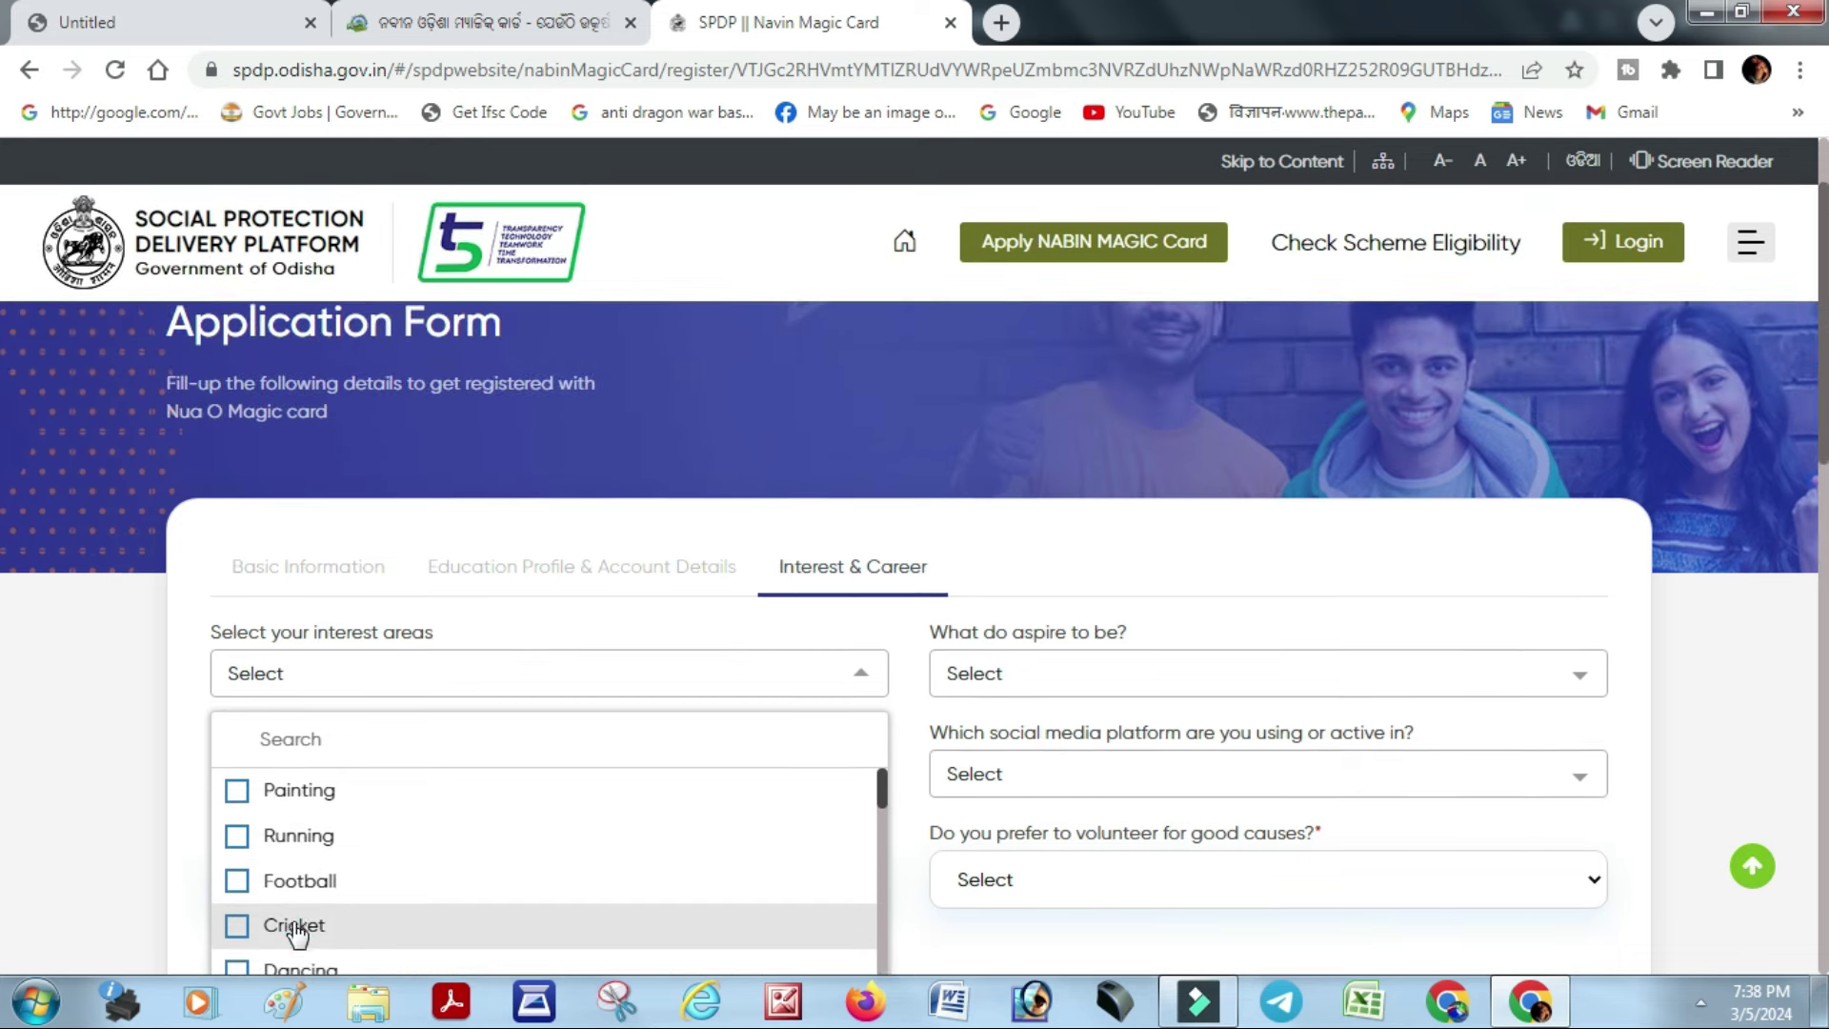
click(297, 929)
- Add Arts to the interest areas and close the list
scroll(441, 837, down, 3)
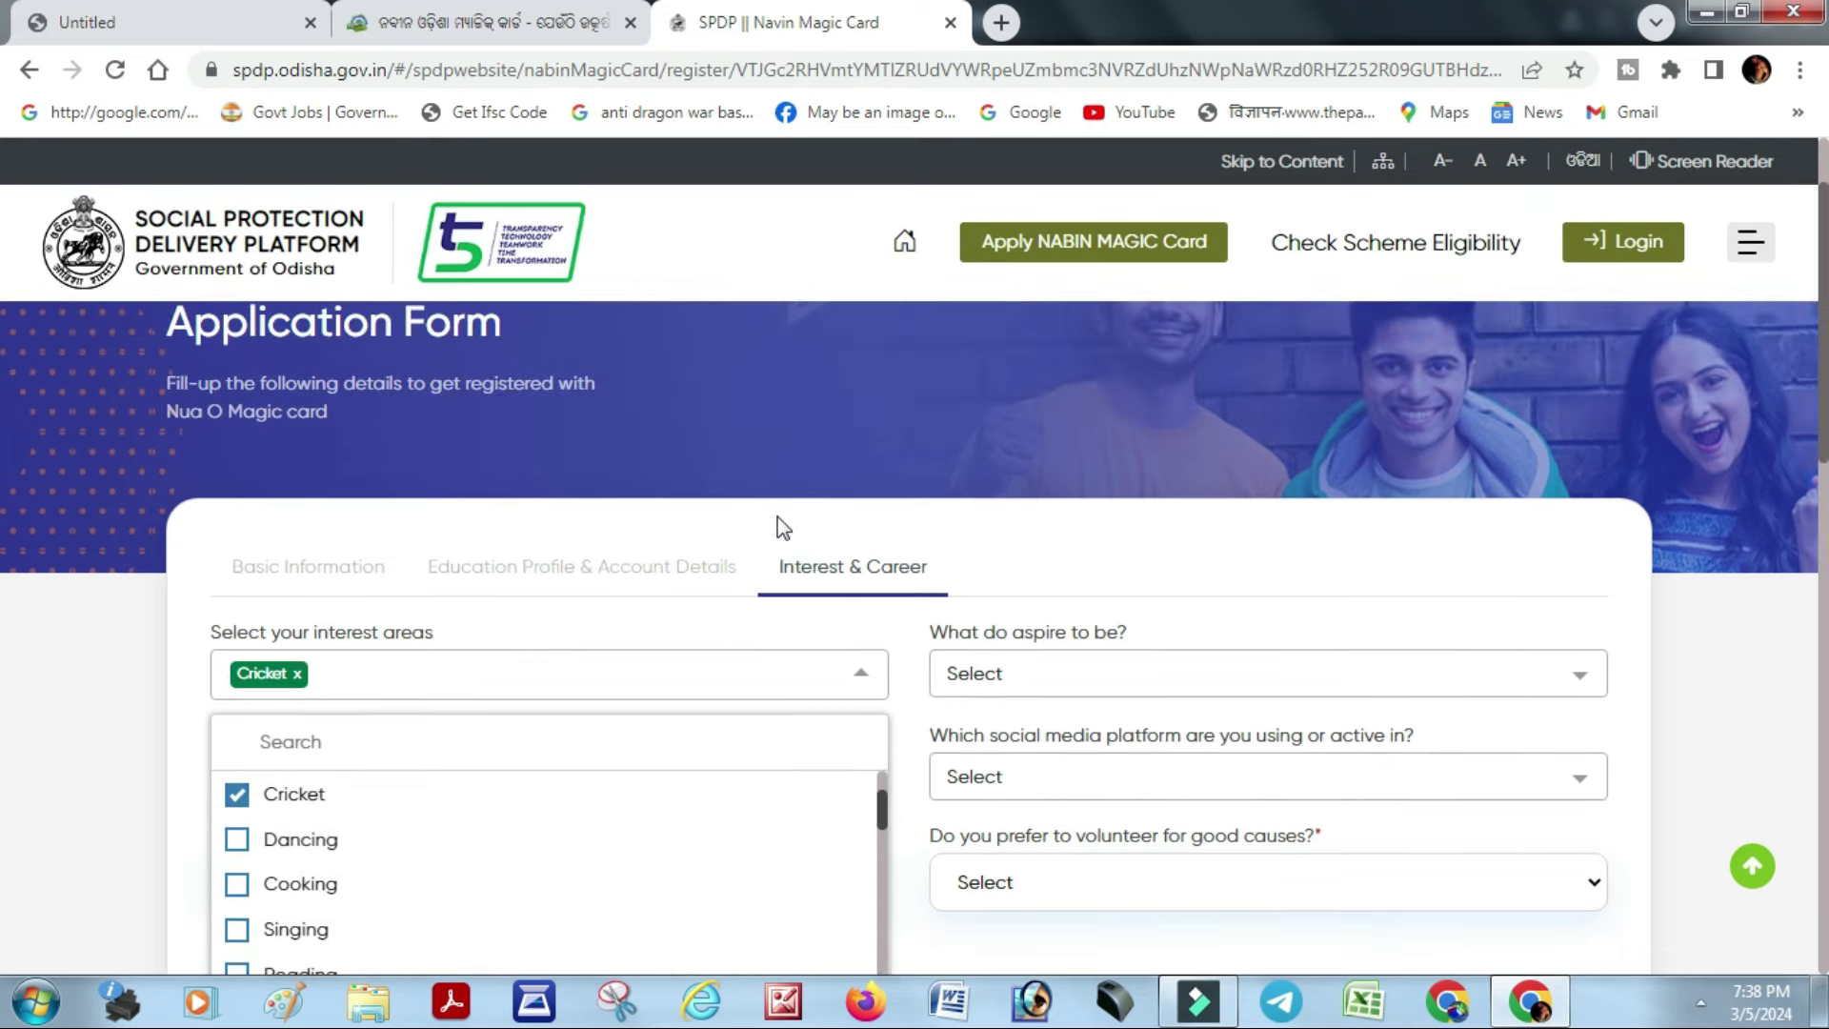
scroll(783, 528, down, 1)
scroll(474, 695, down, 3)
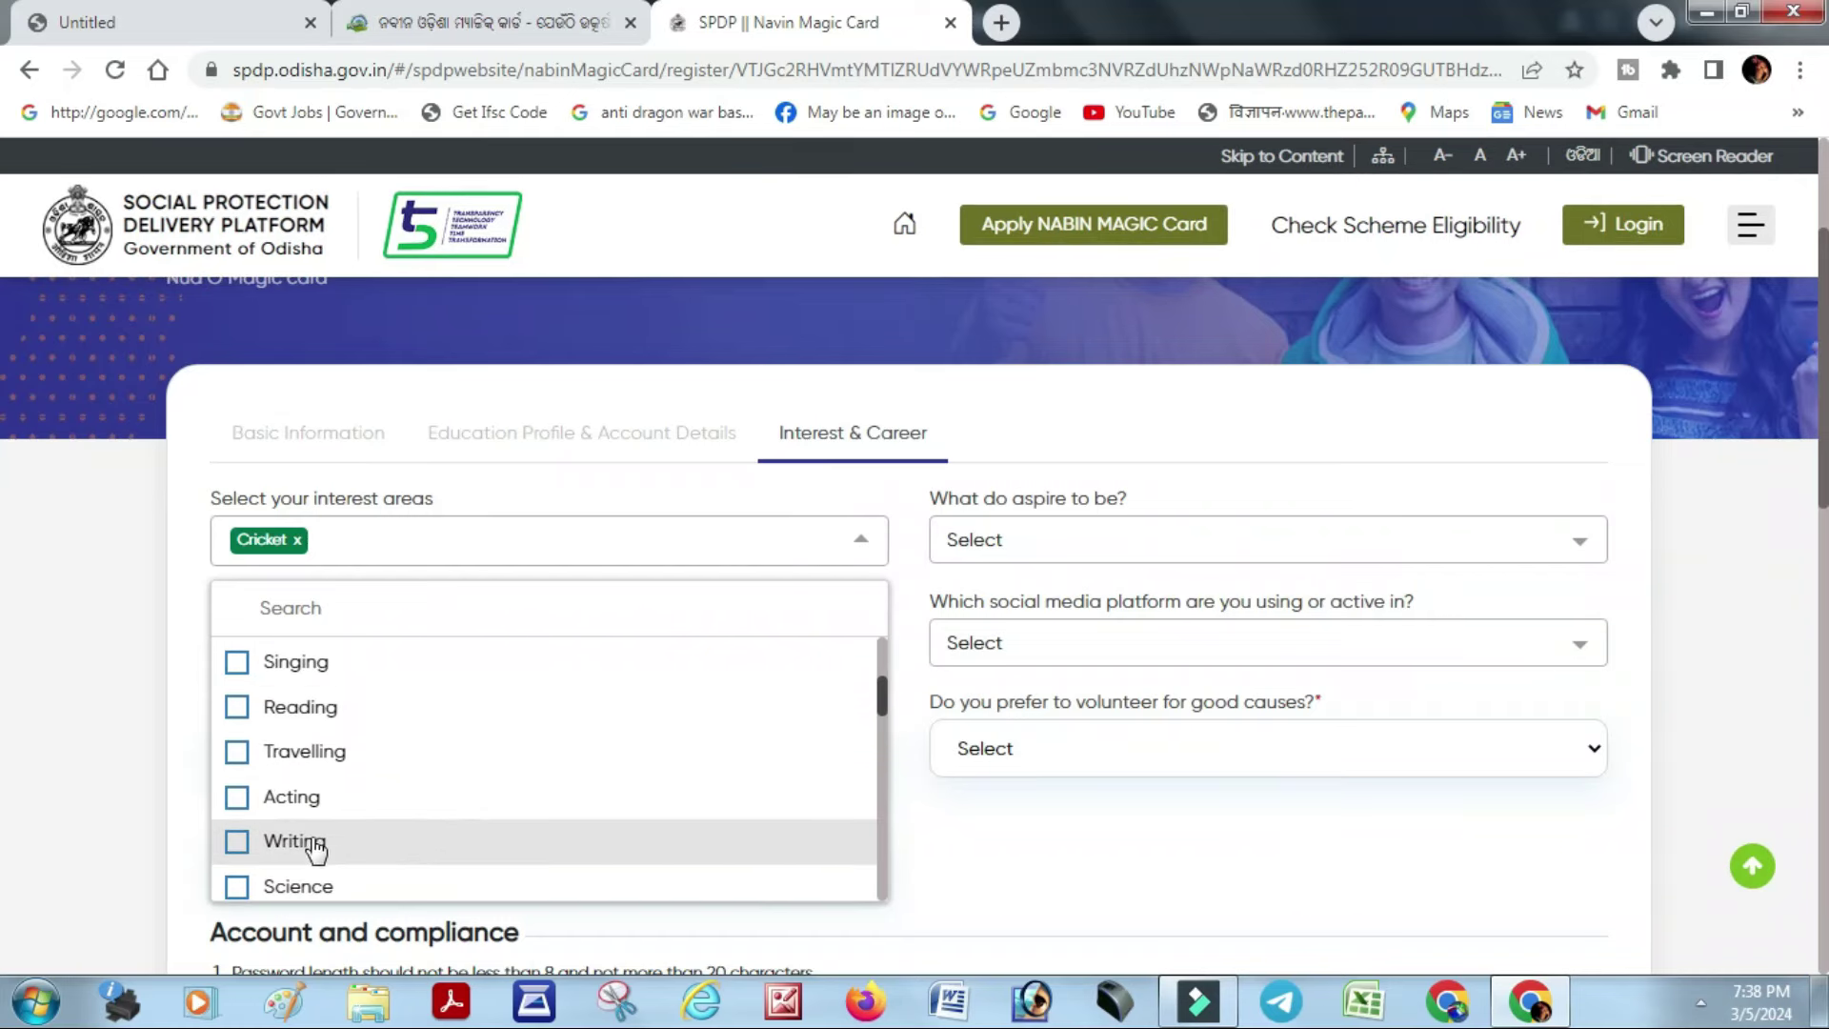
scroll(386, 767, down, 3)
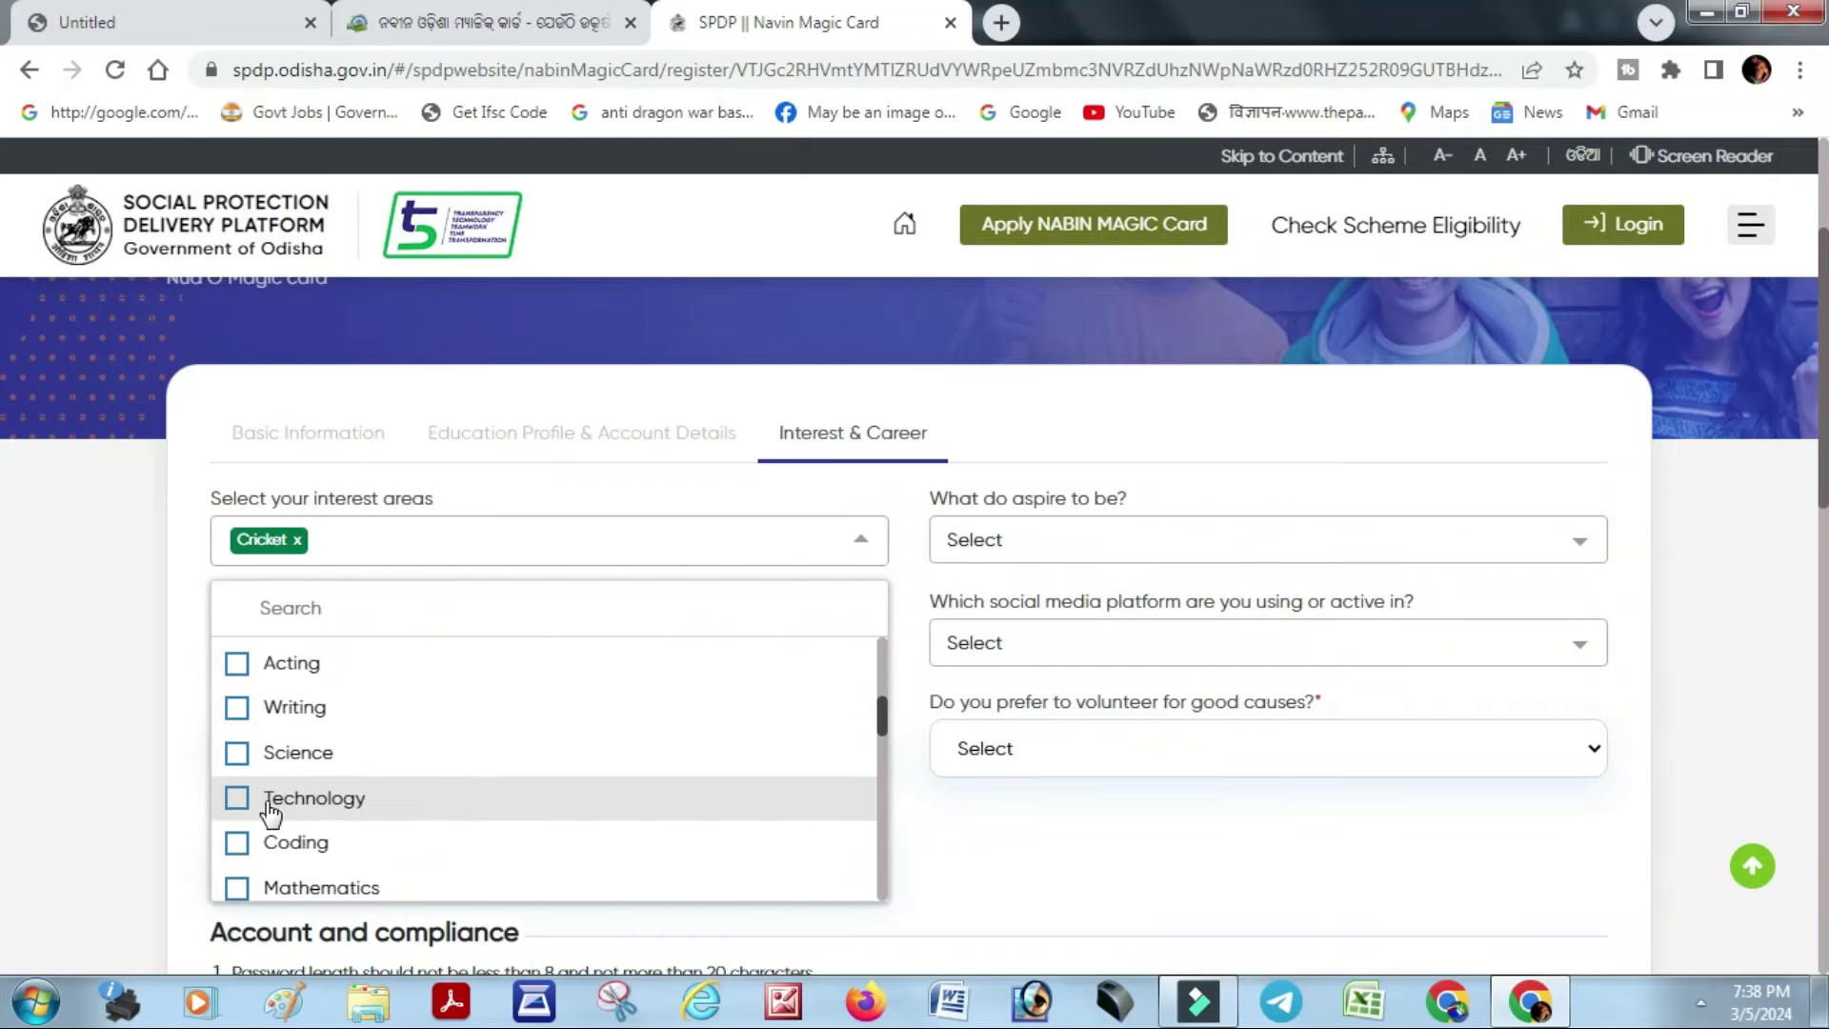
scroll(337, 814, down, 3)
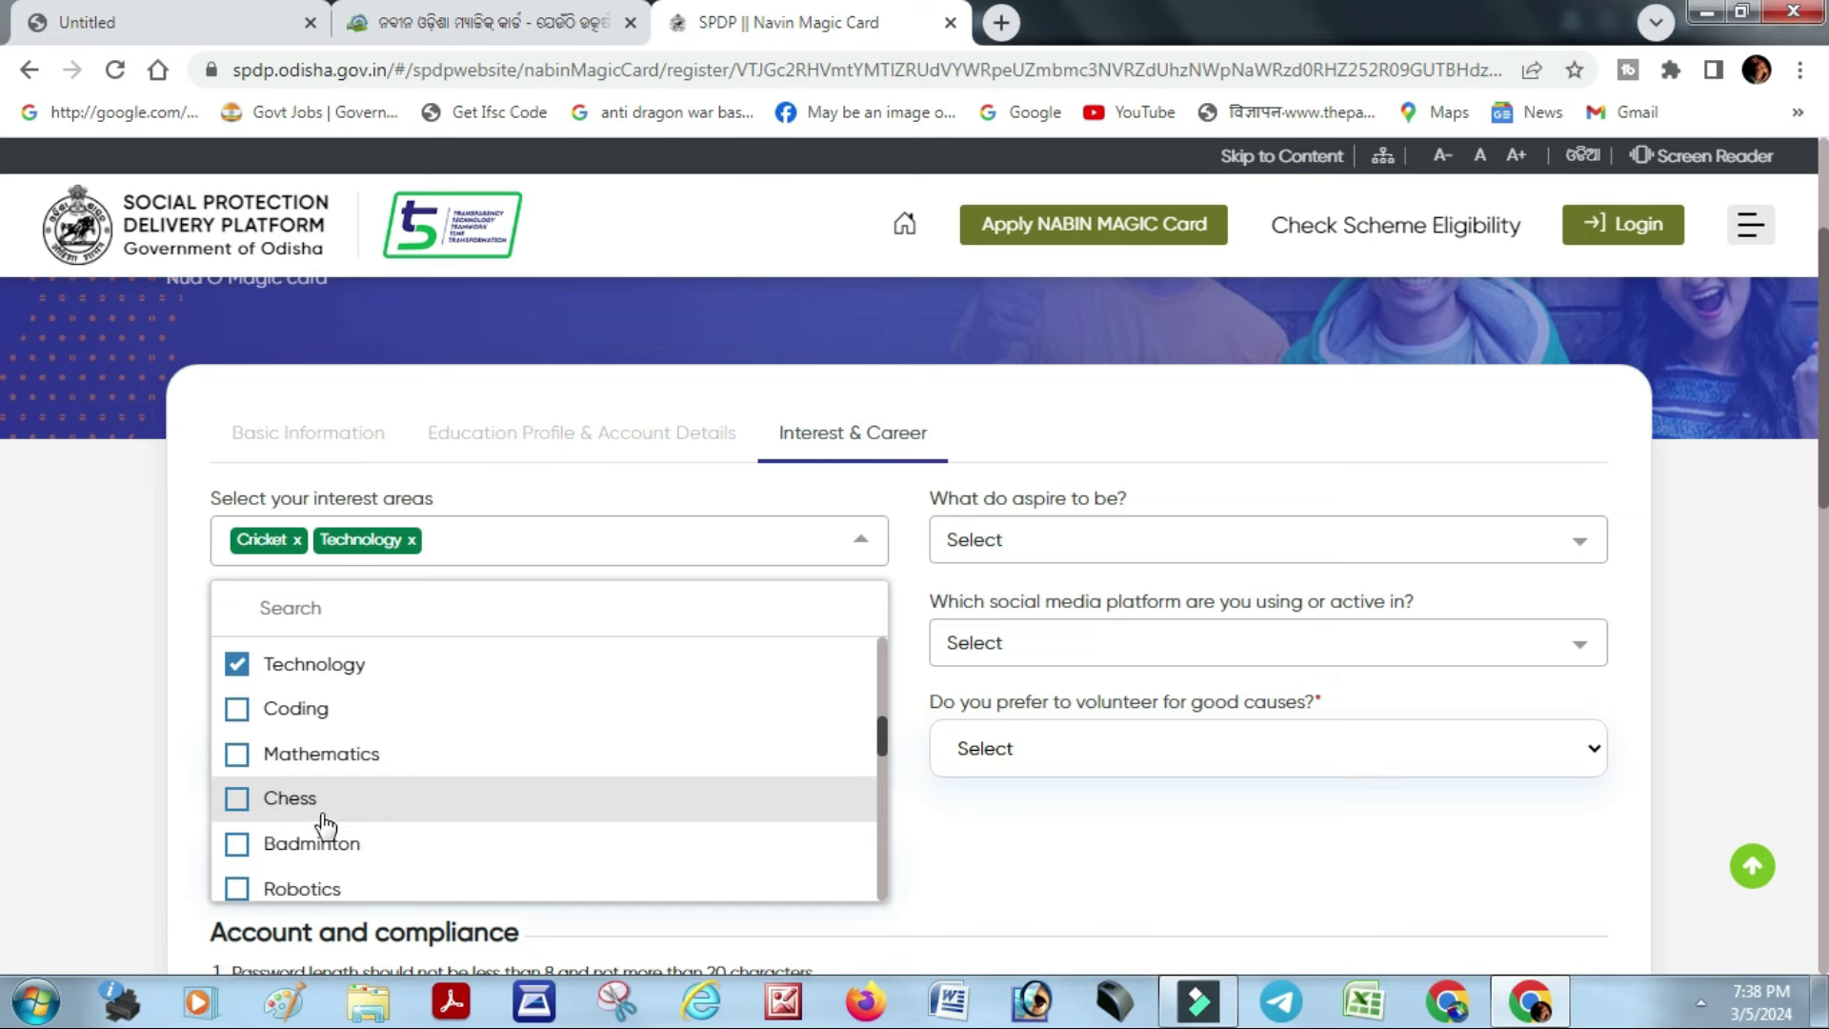
scroll(323, 824, down, 3)
scroll(368, 833, down, 3)
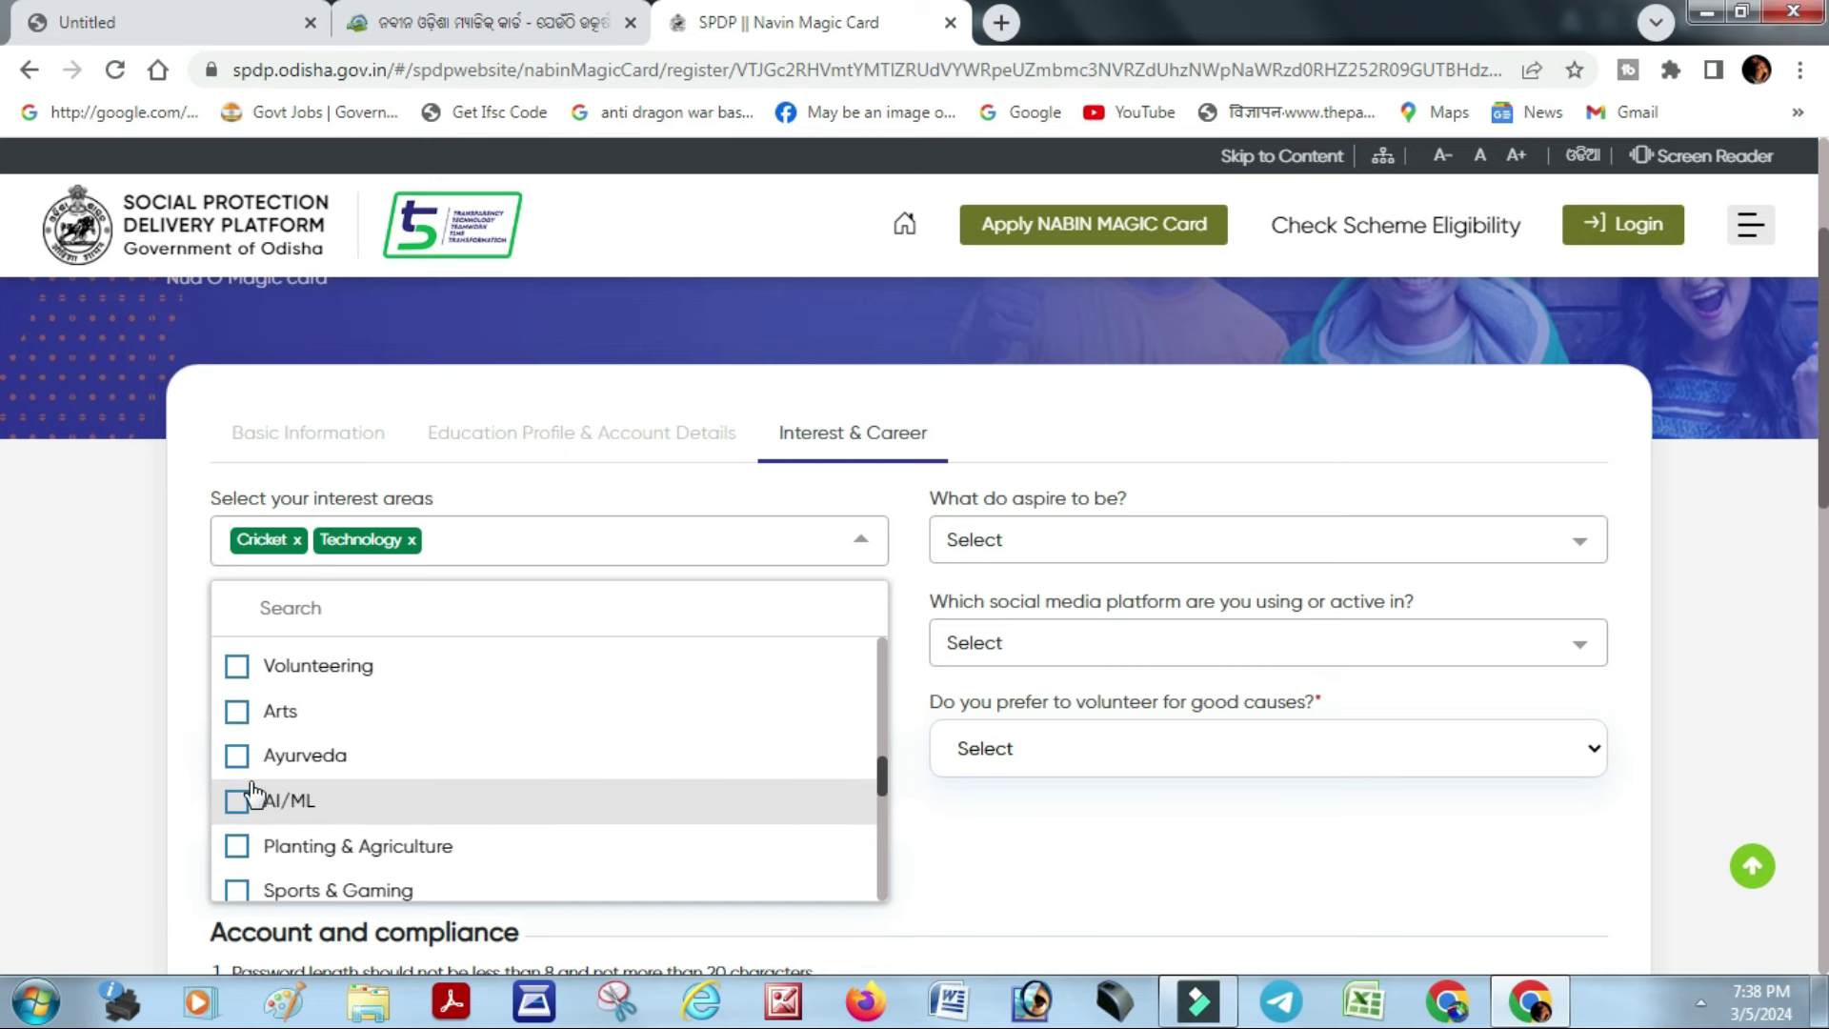
scroll(375, 746, down, 3)
scroll(359, 810, up, 6)
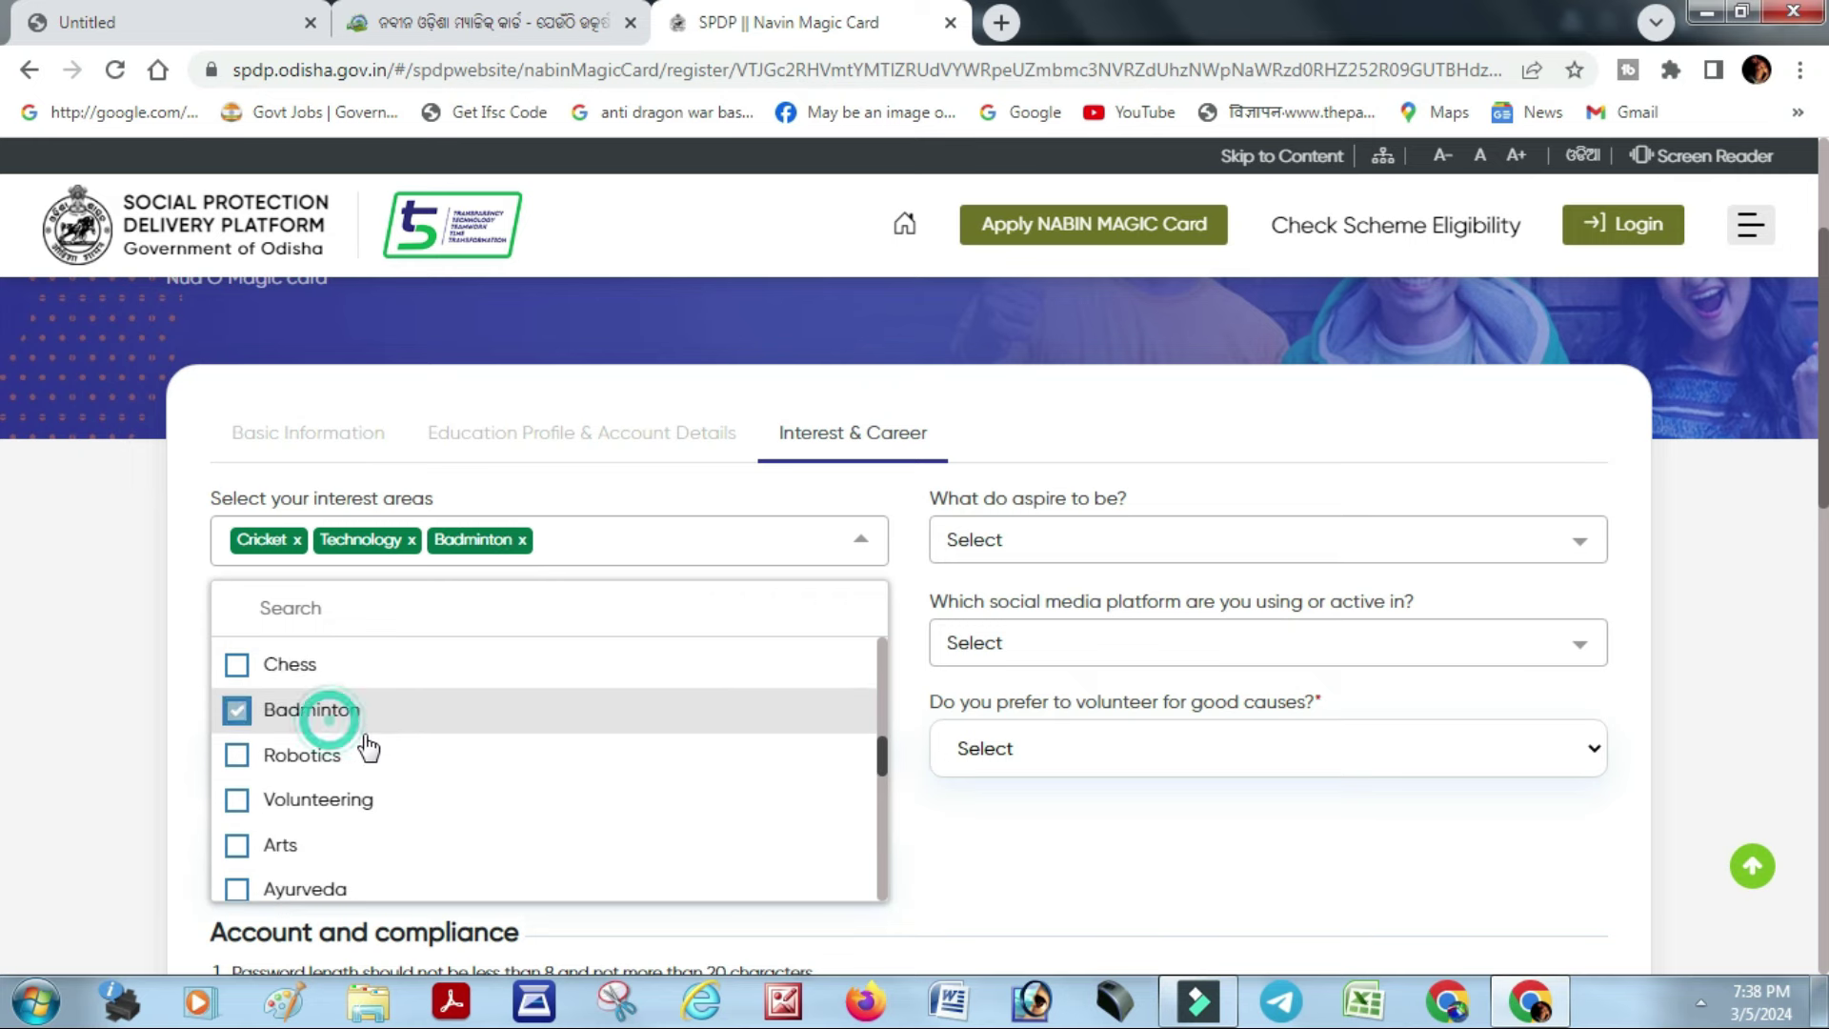
click(276, 844)
scroll(595, 753, down, 6)
scroll(595, 754, down, 6)
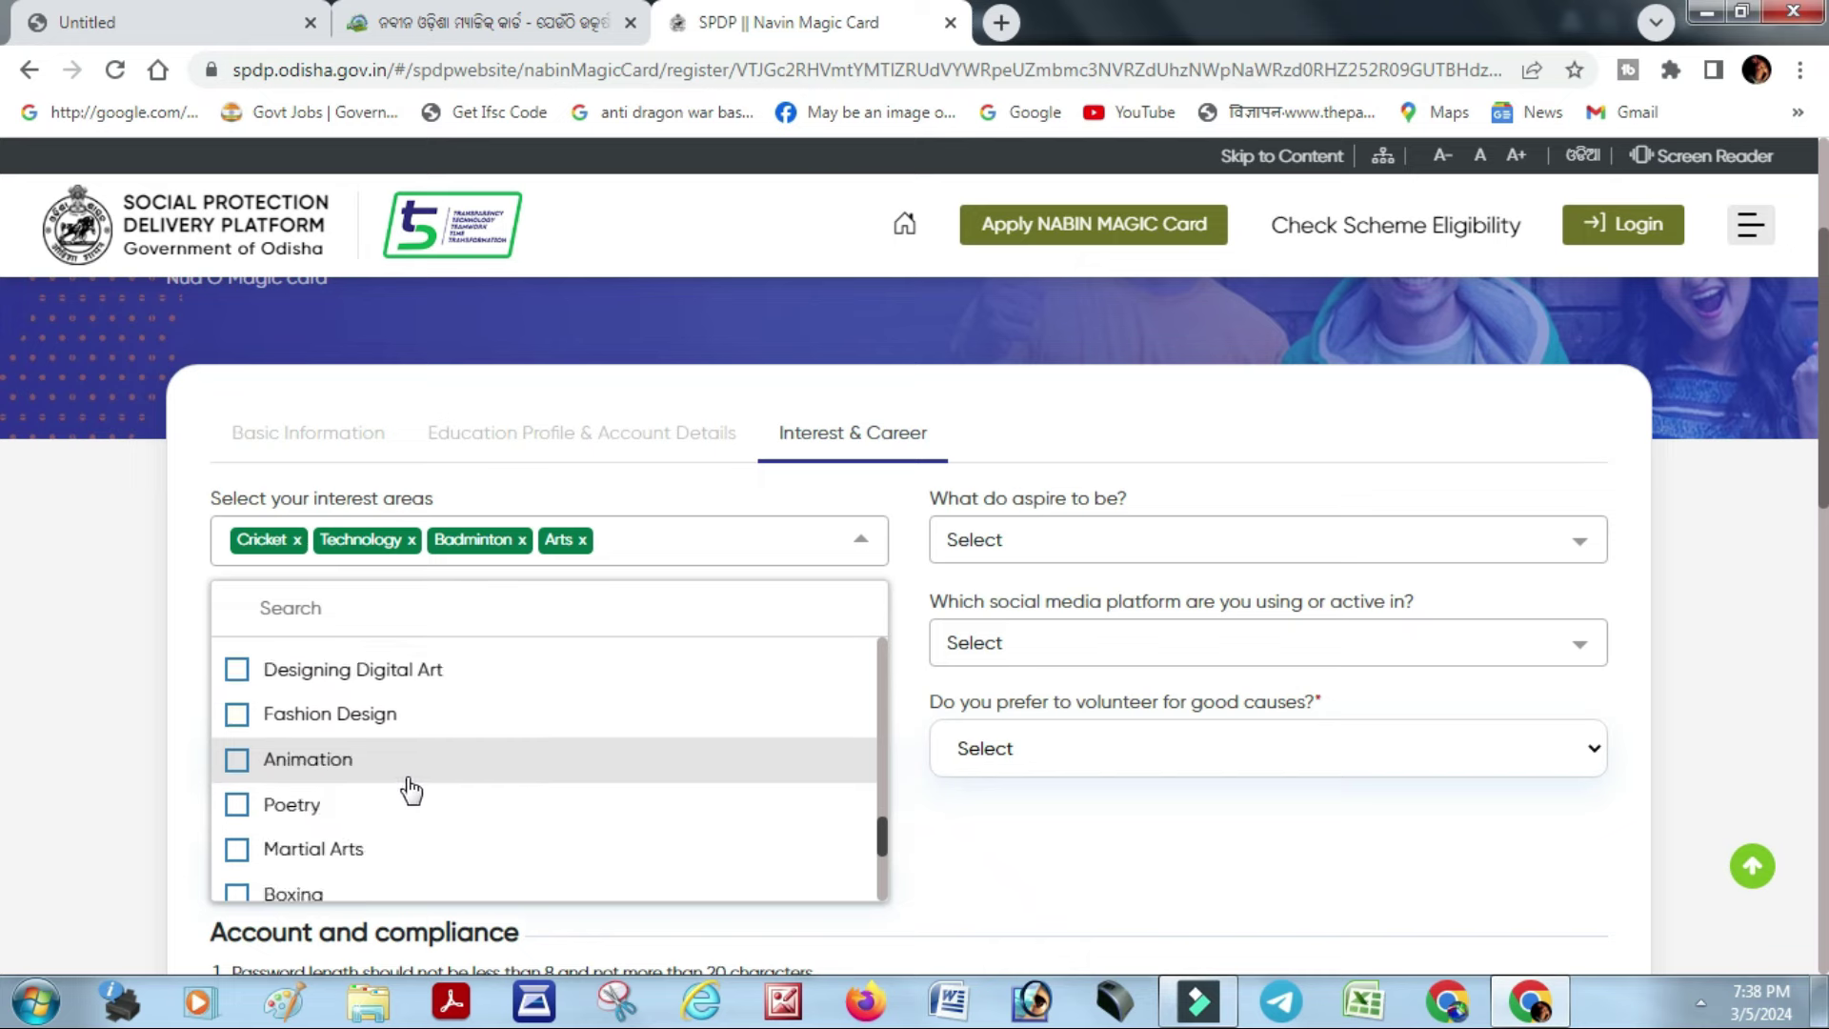
scroll(393, 807, down, 3)
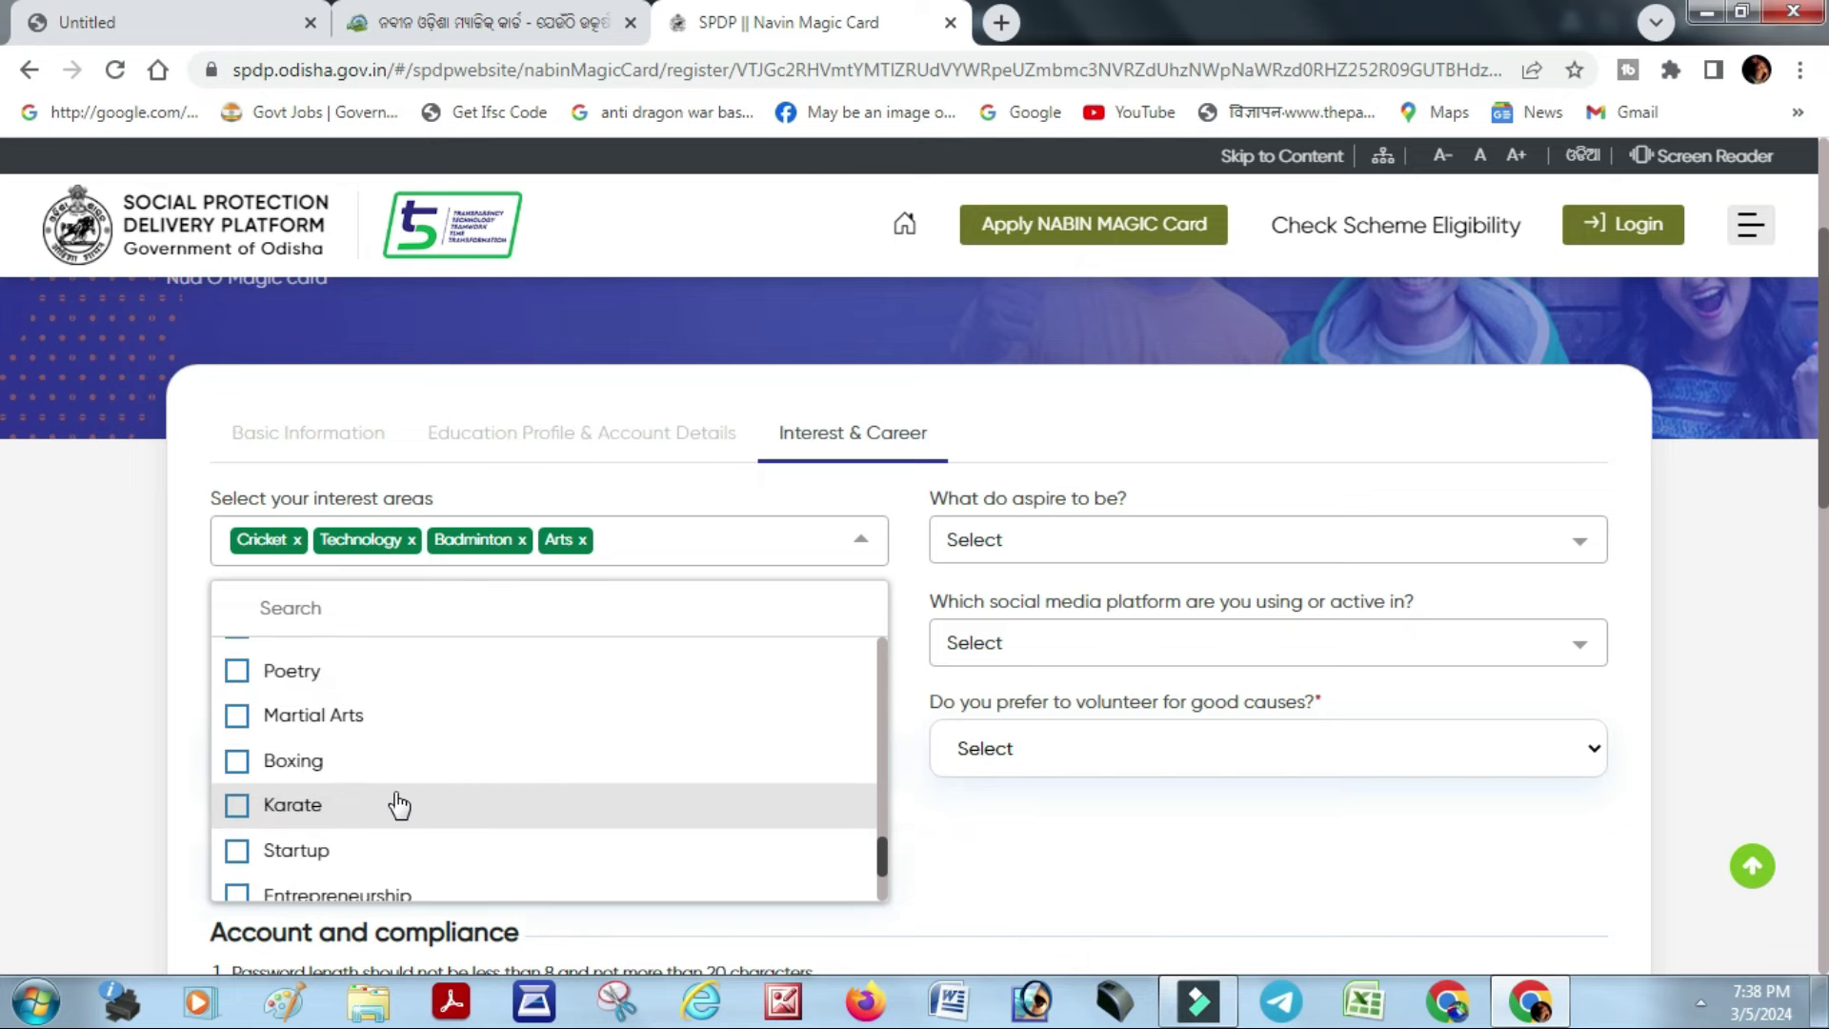
scroll(398, 807, down, 3)
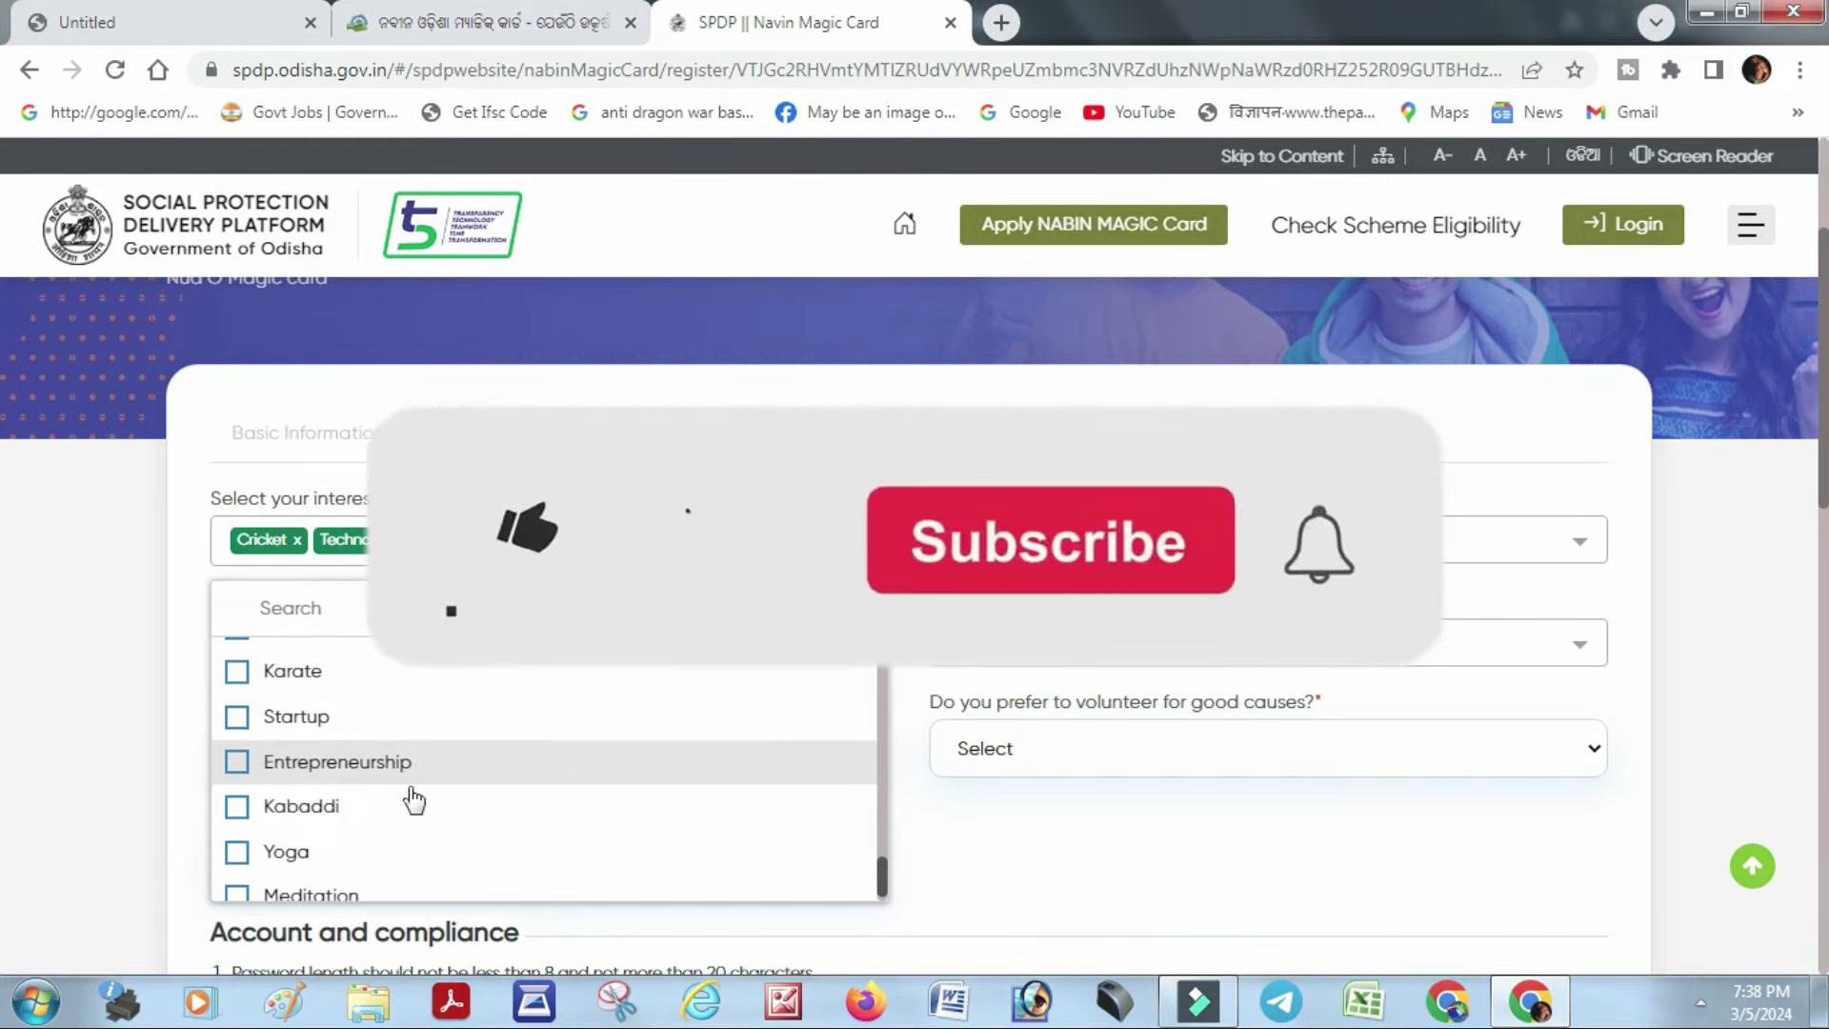
scroll(413, 801, down, 1)
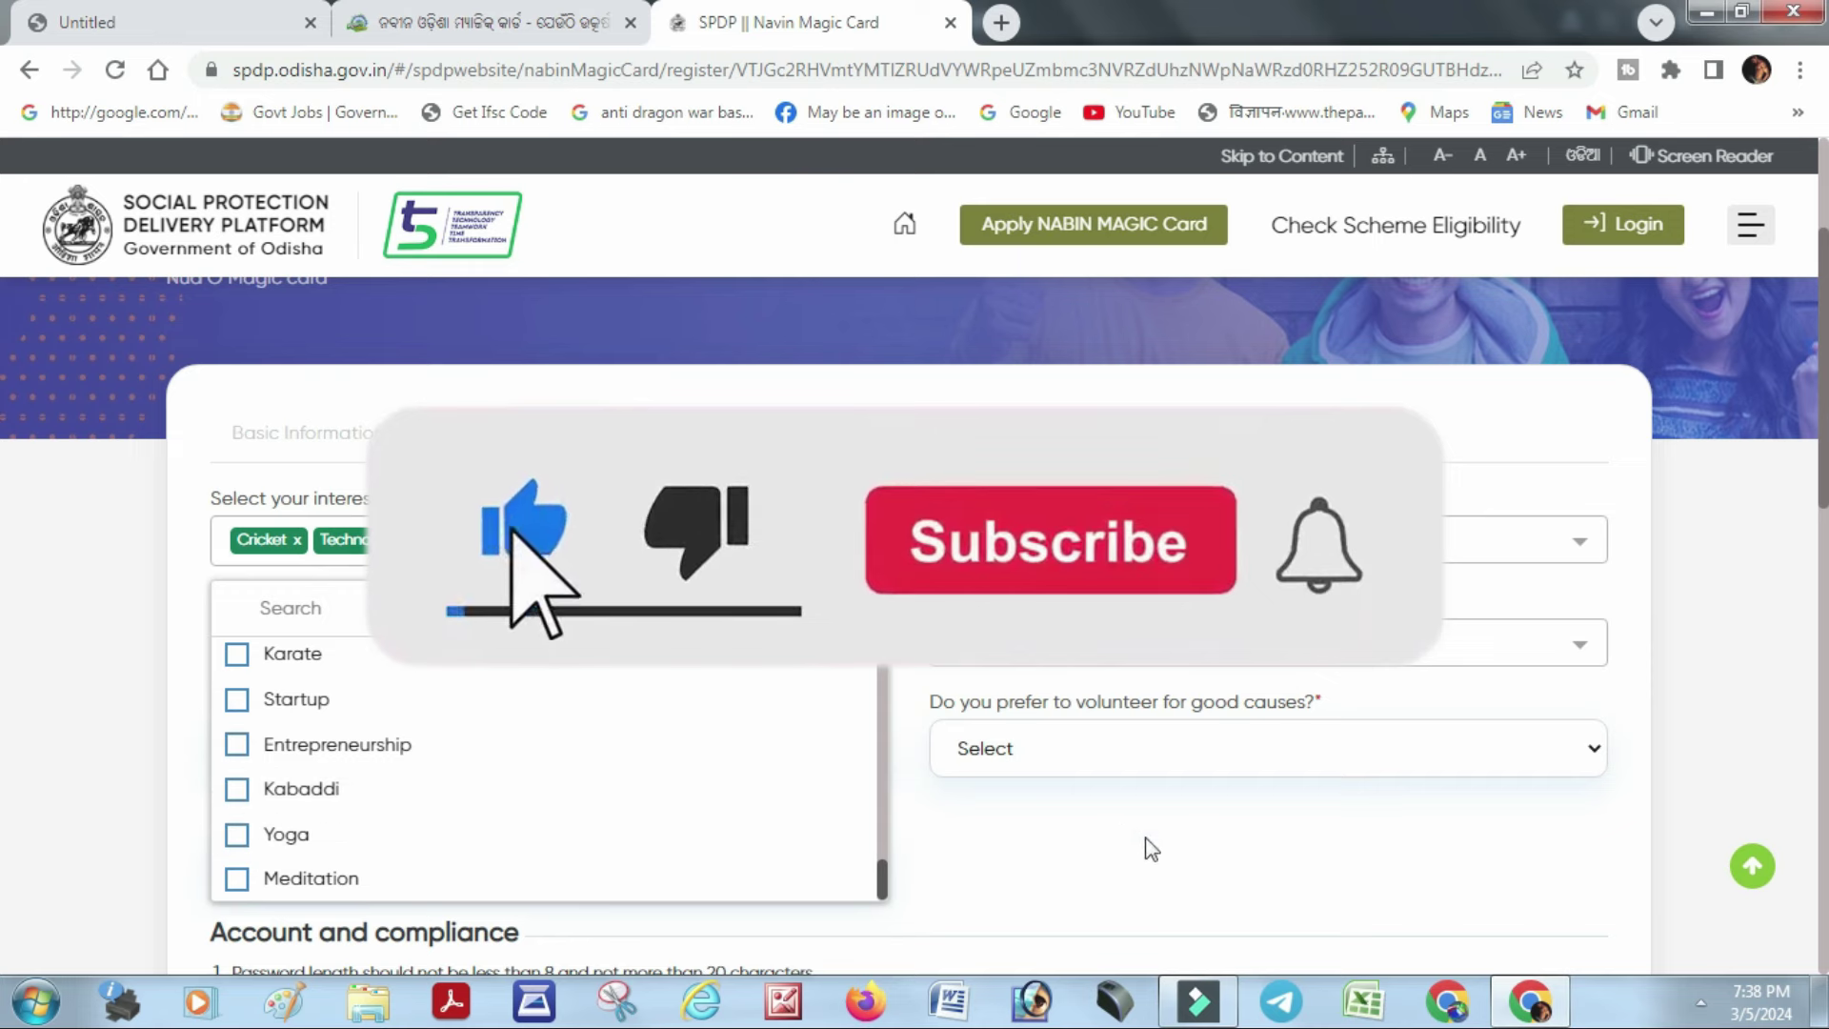
click(1147, 843)
- Pick E-Commerce Specialist and Public Relations Officer from the 'What do aspire to be?' list
click(1143, 539)
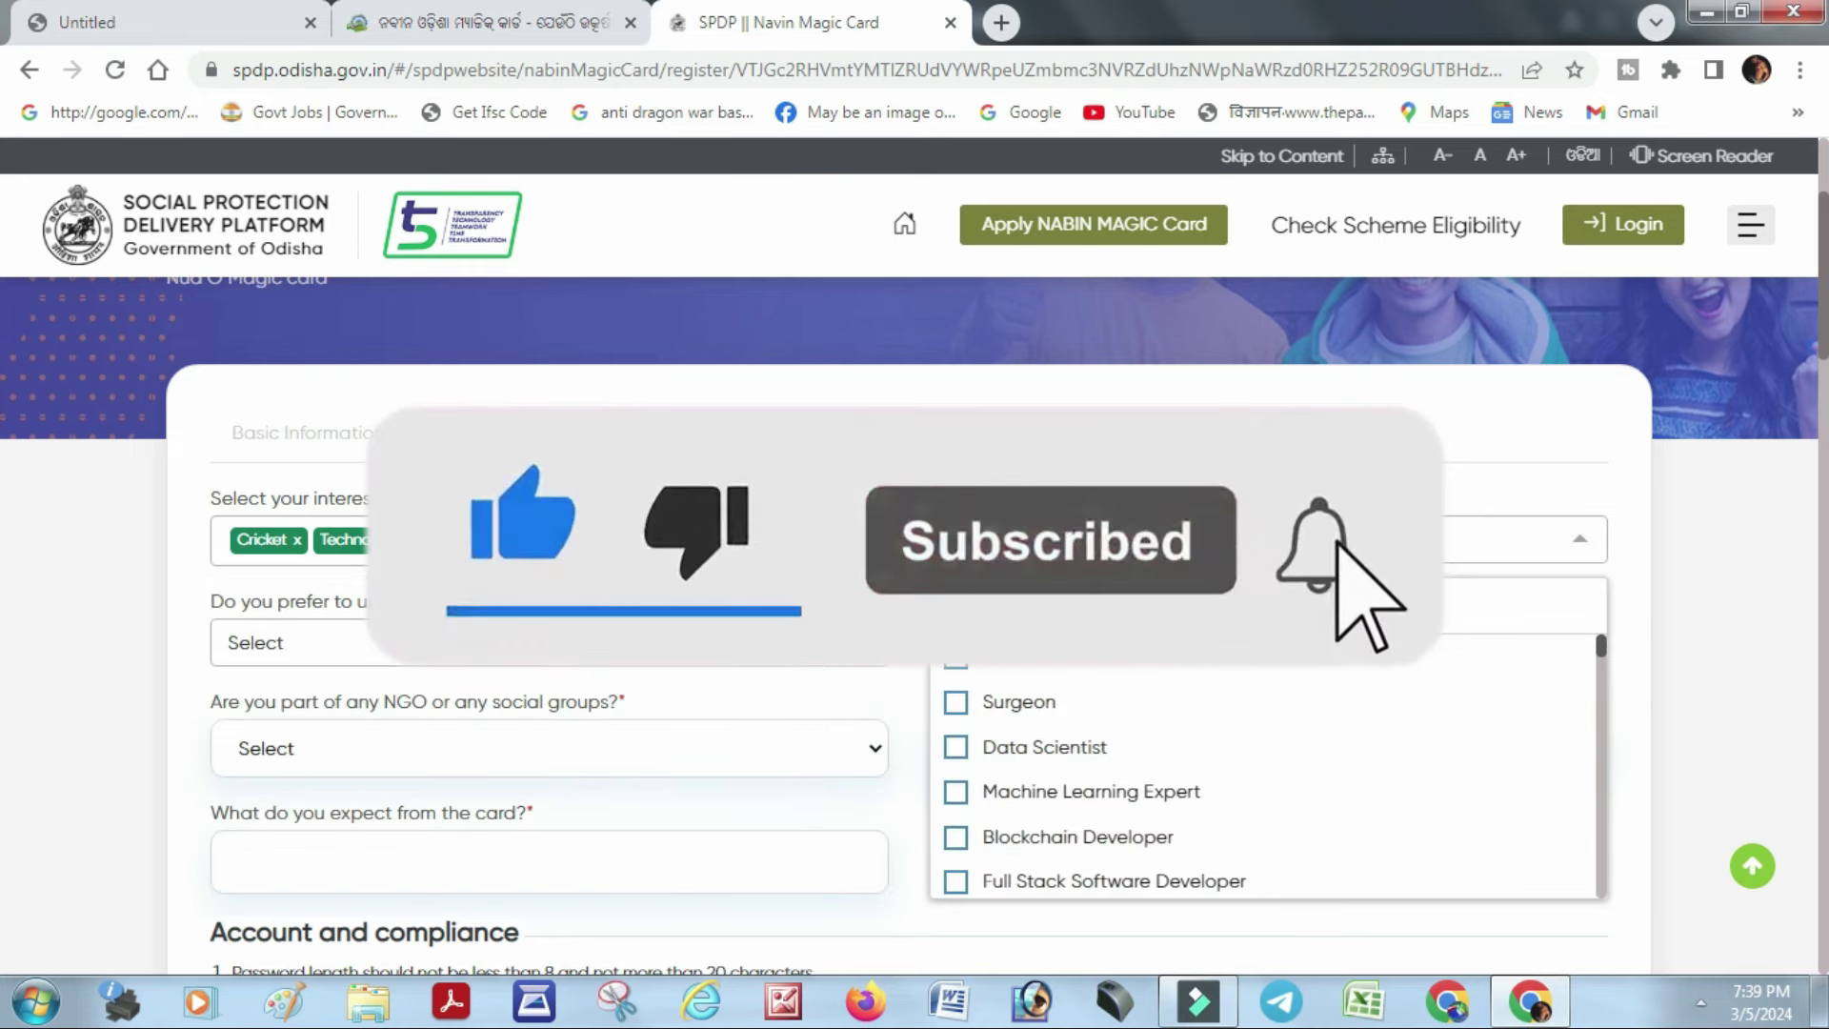
scroll(1064, 838, down, 2)
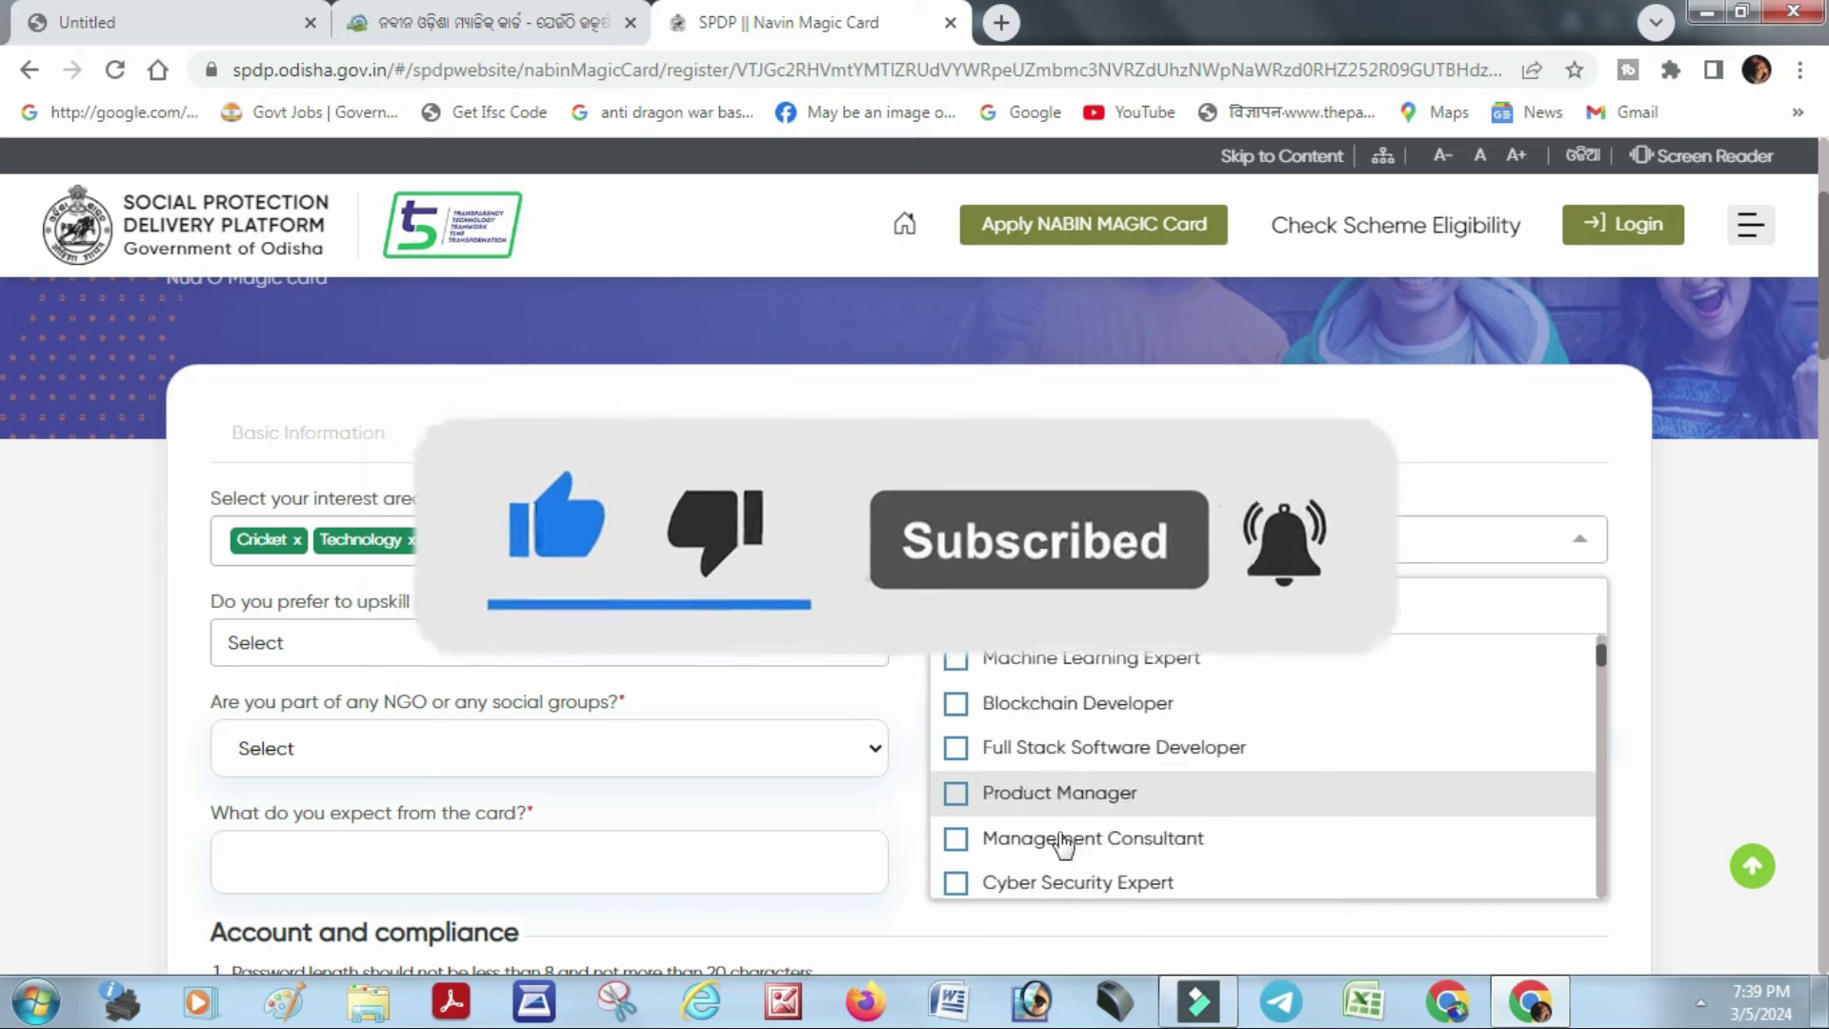
scroll(1096, 819, down, 2)
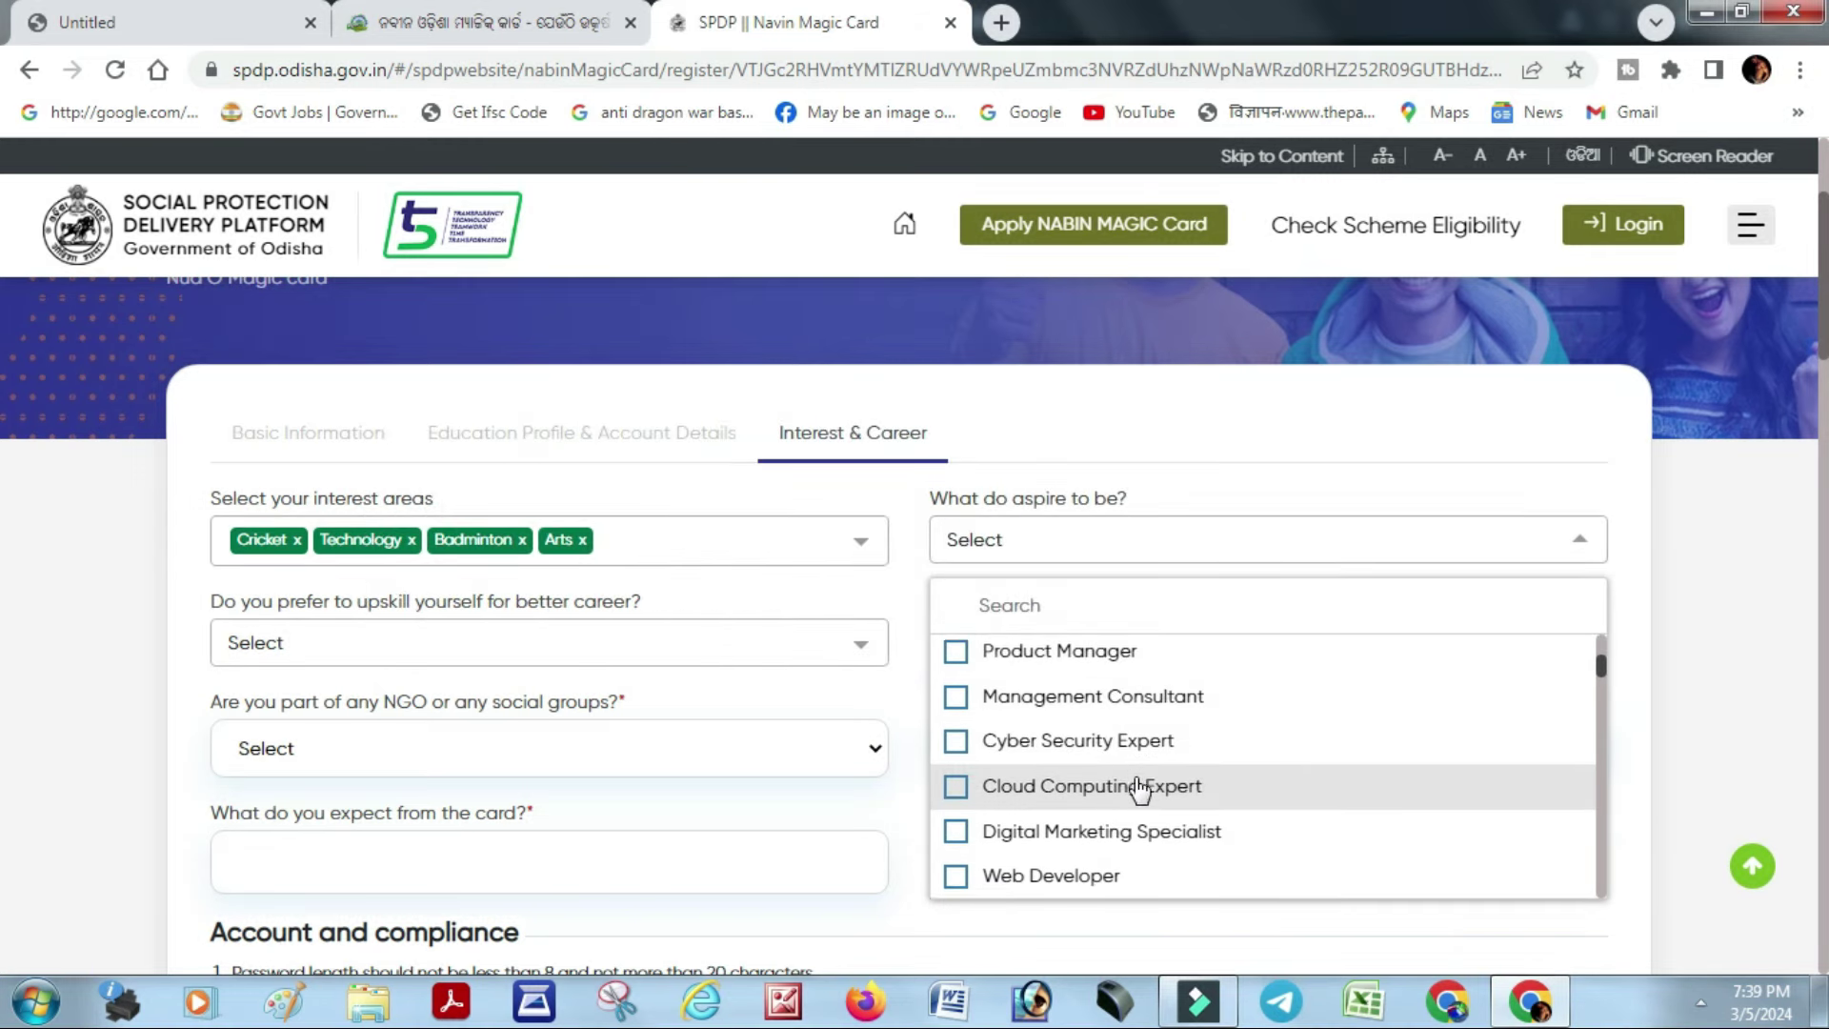
scroll(1140, 791, down, 2)
scroll(1139, 805, down, 2)
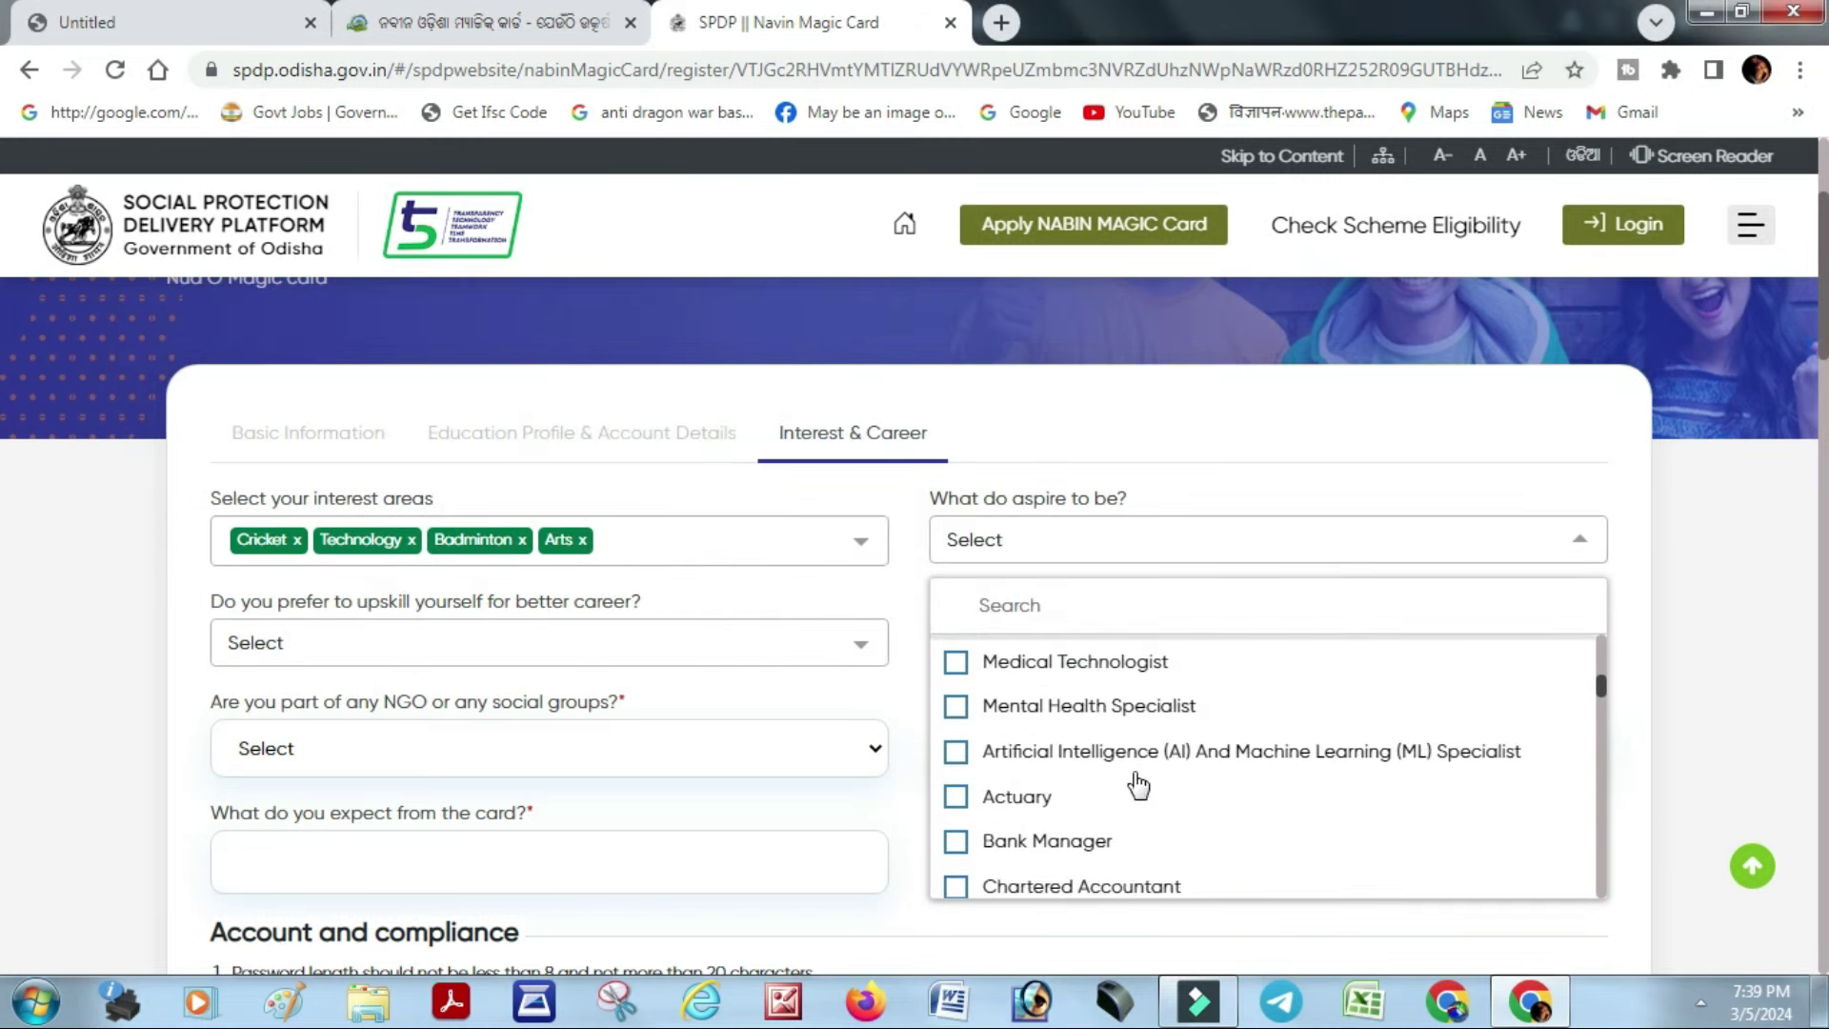
scroll(1138, 802, down, 2)
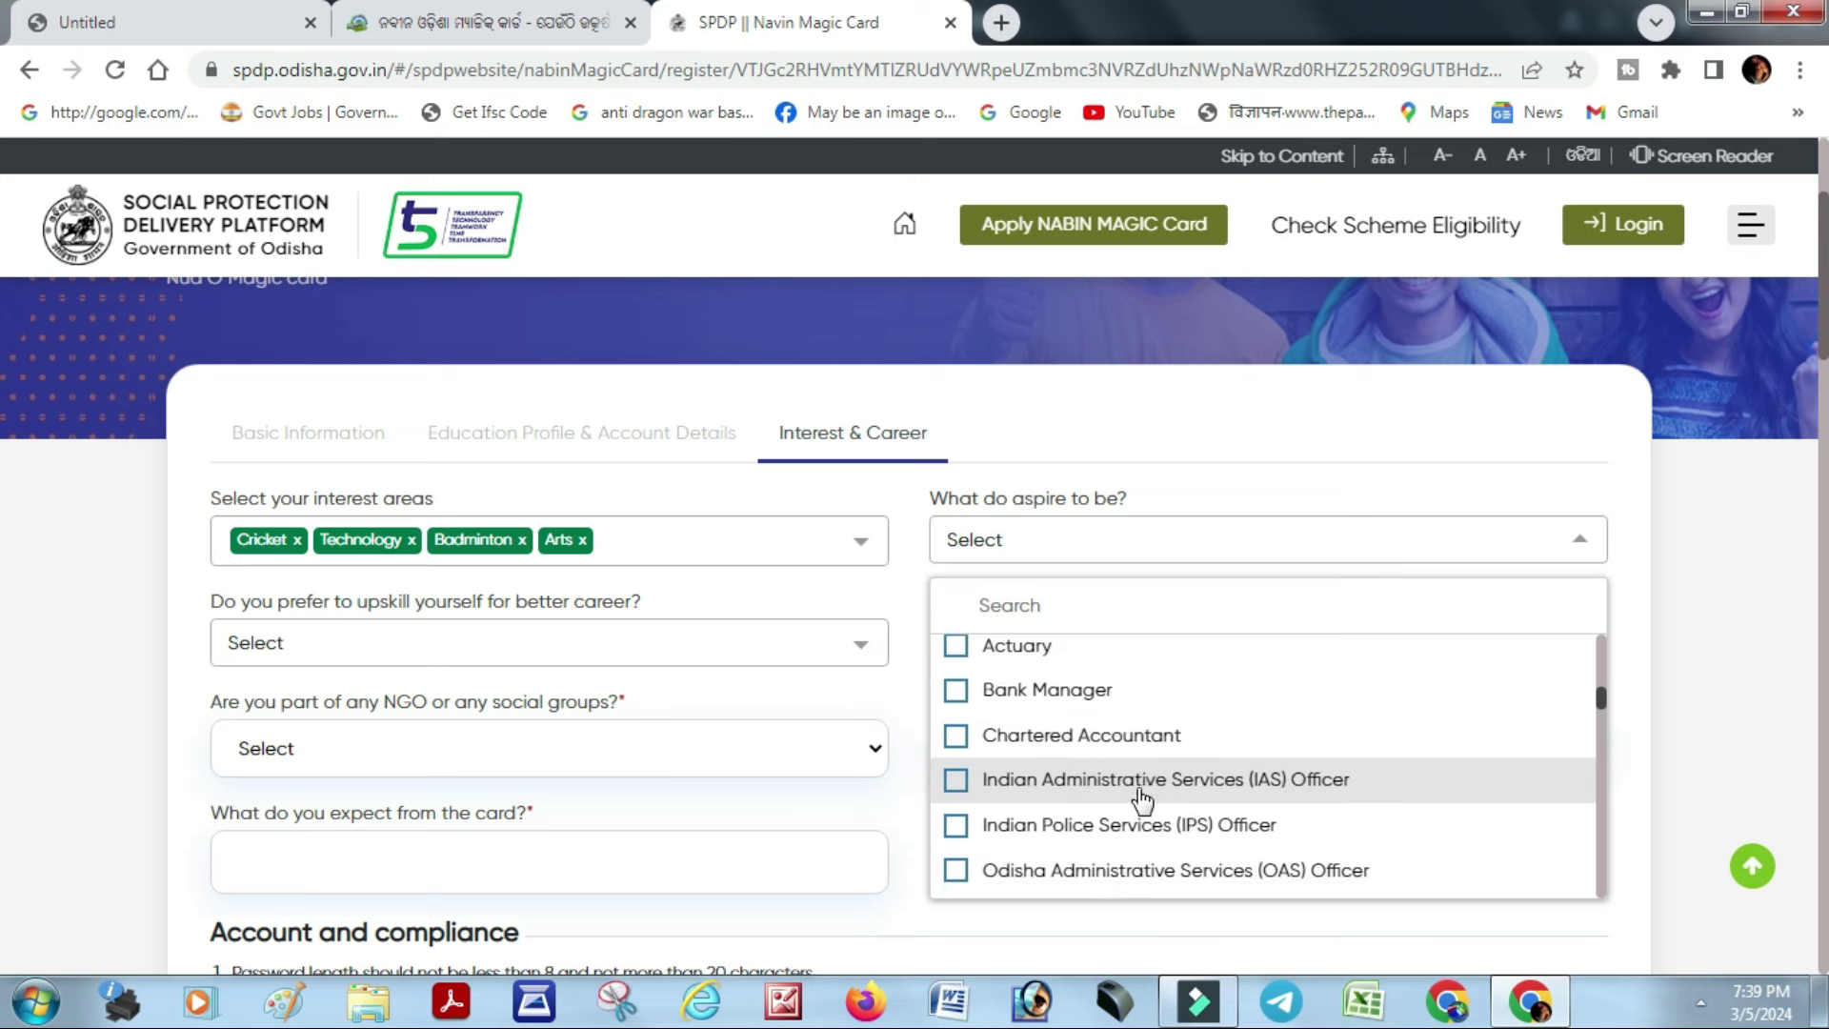
scroll(1140, 798, down, 2)
scroll(1147, 770, down, 2)
scroll(1148, 772, down, 3)
scroll(1148, 771, down, 3)
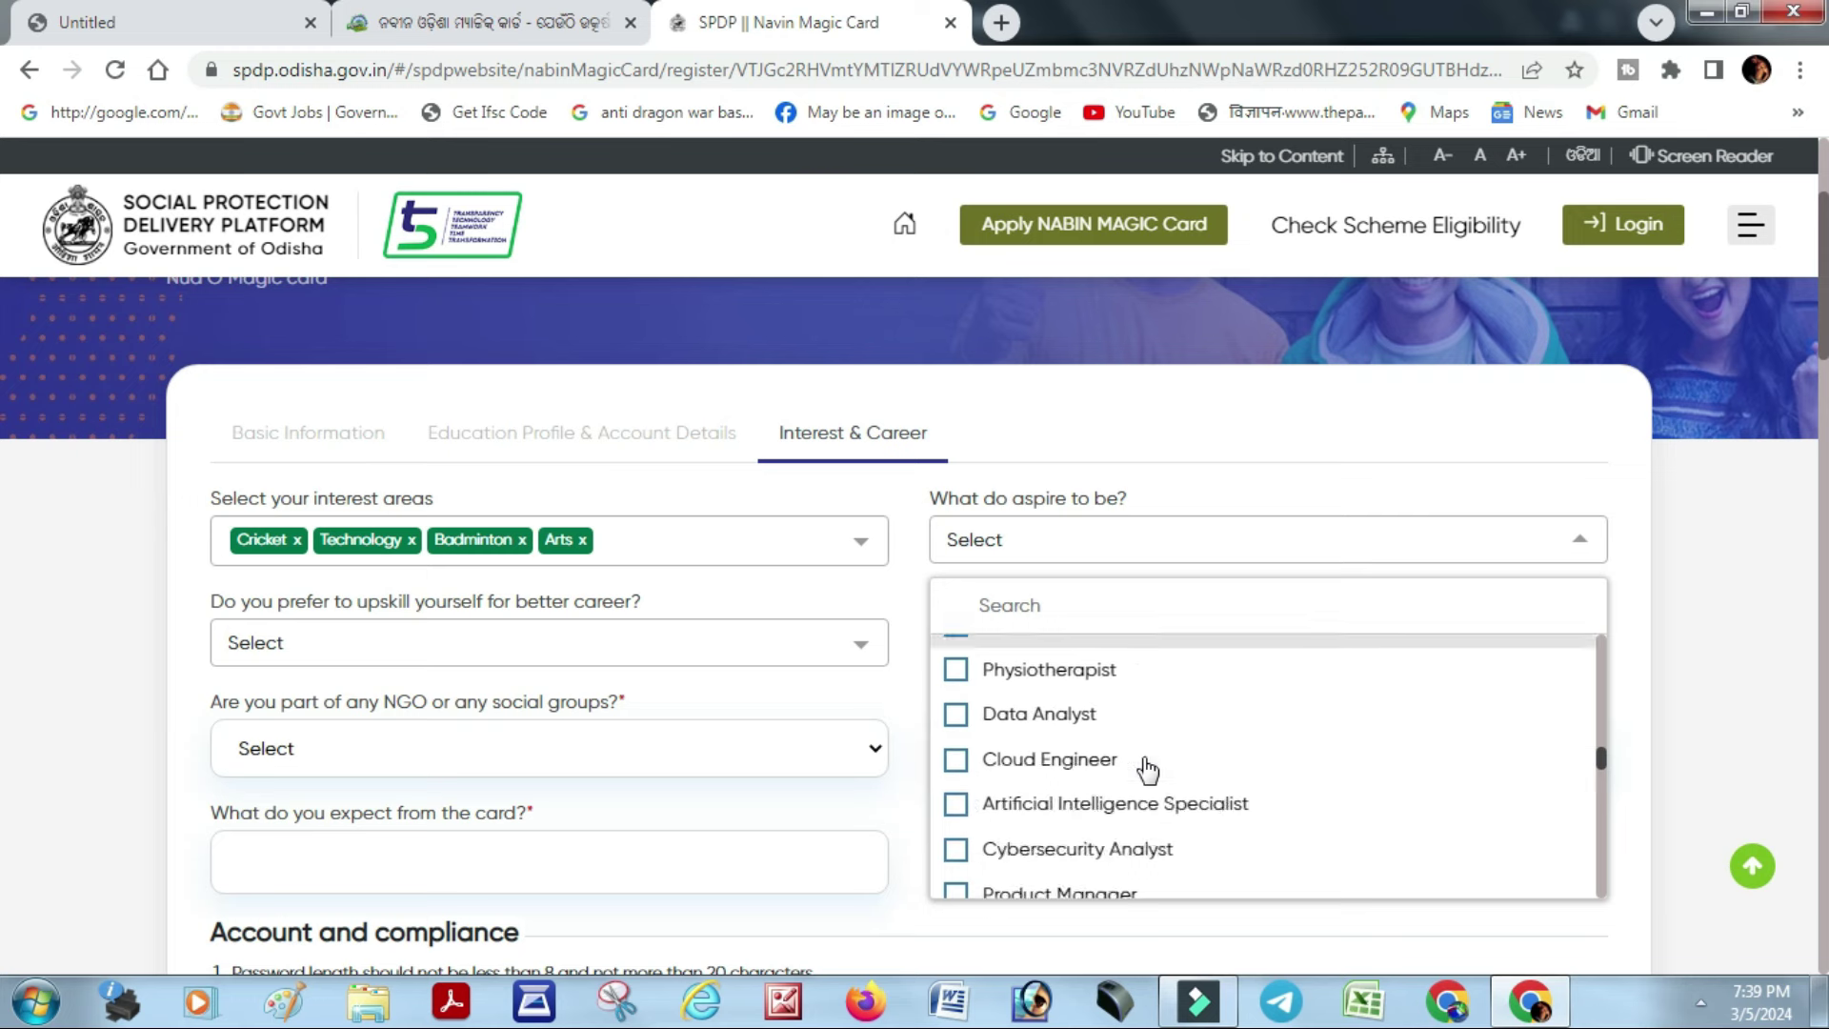
scroll(1148, 771, down, 2)
scroll(1148, 770, down, 3)
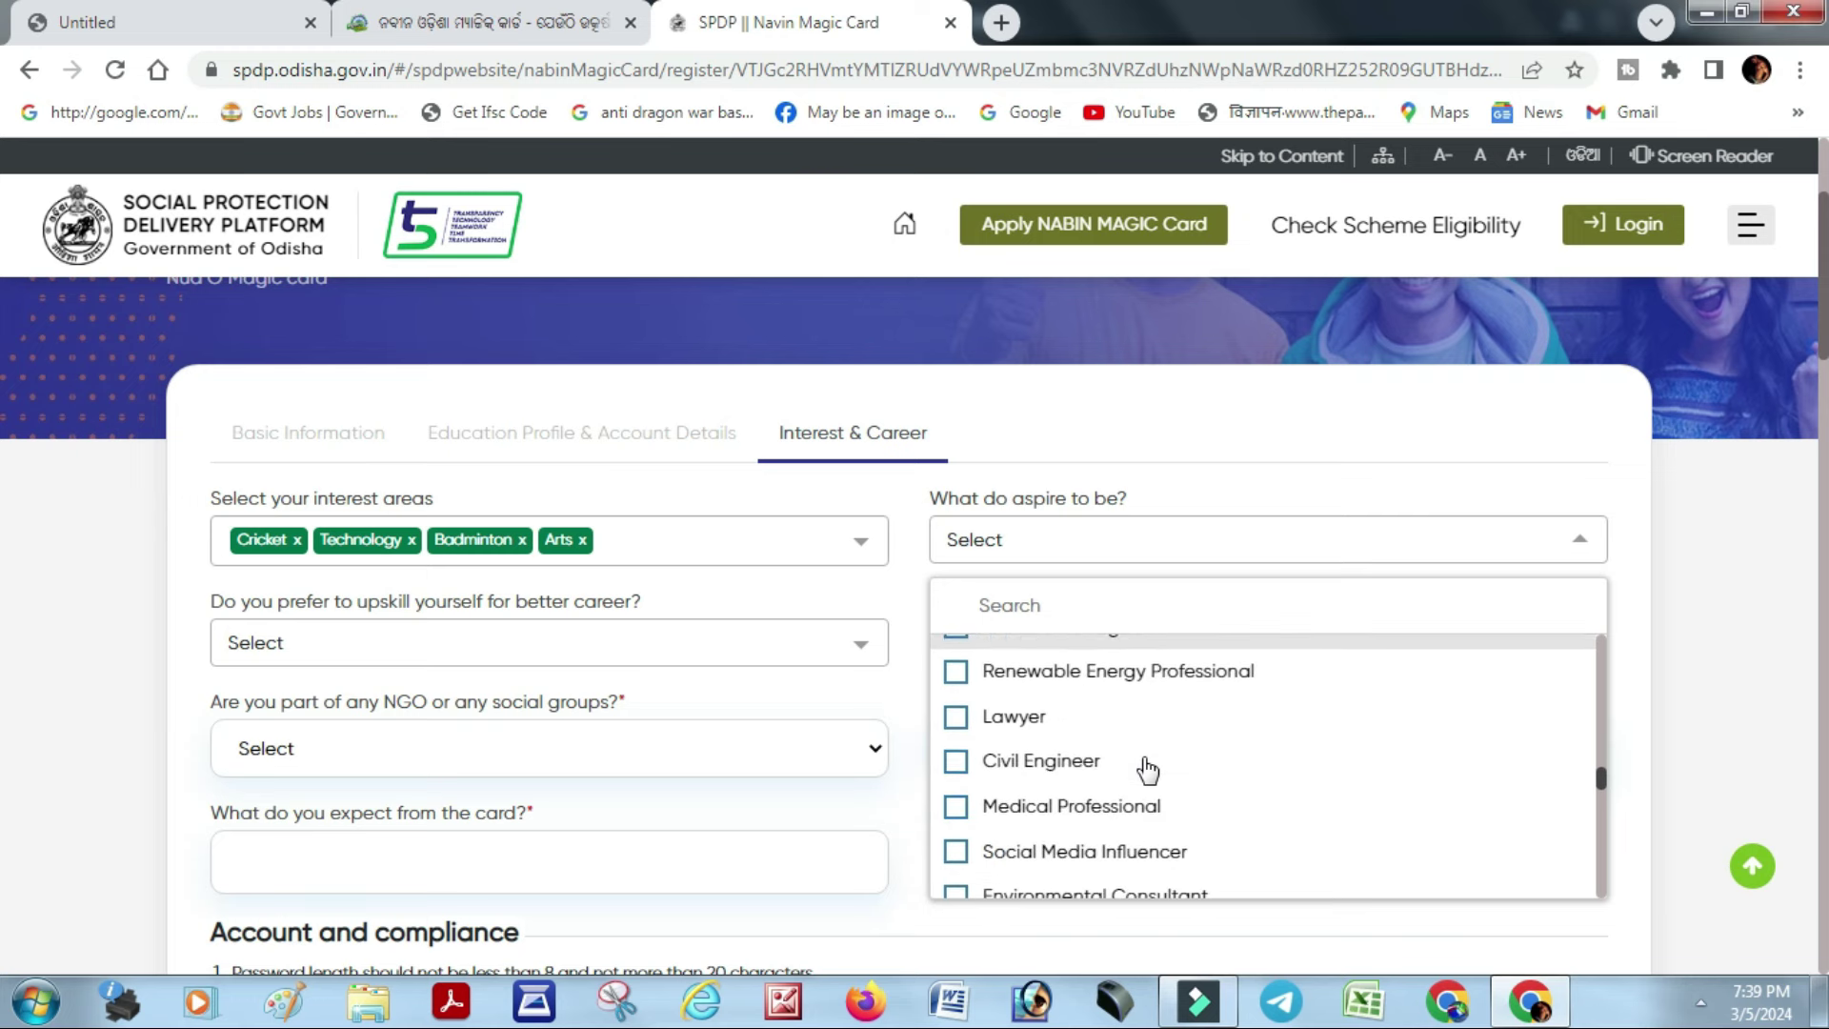
scroll(1148, 770, down, 2)
scroll(1148, 769, down, 1)
scroll(1147, 769, down, 3)
scroll(1148, 770, down, 3)
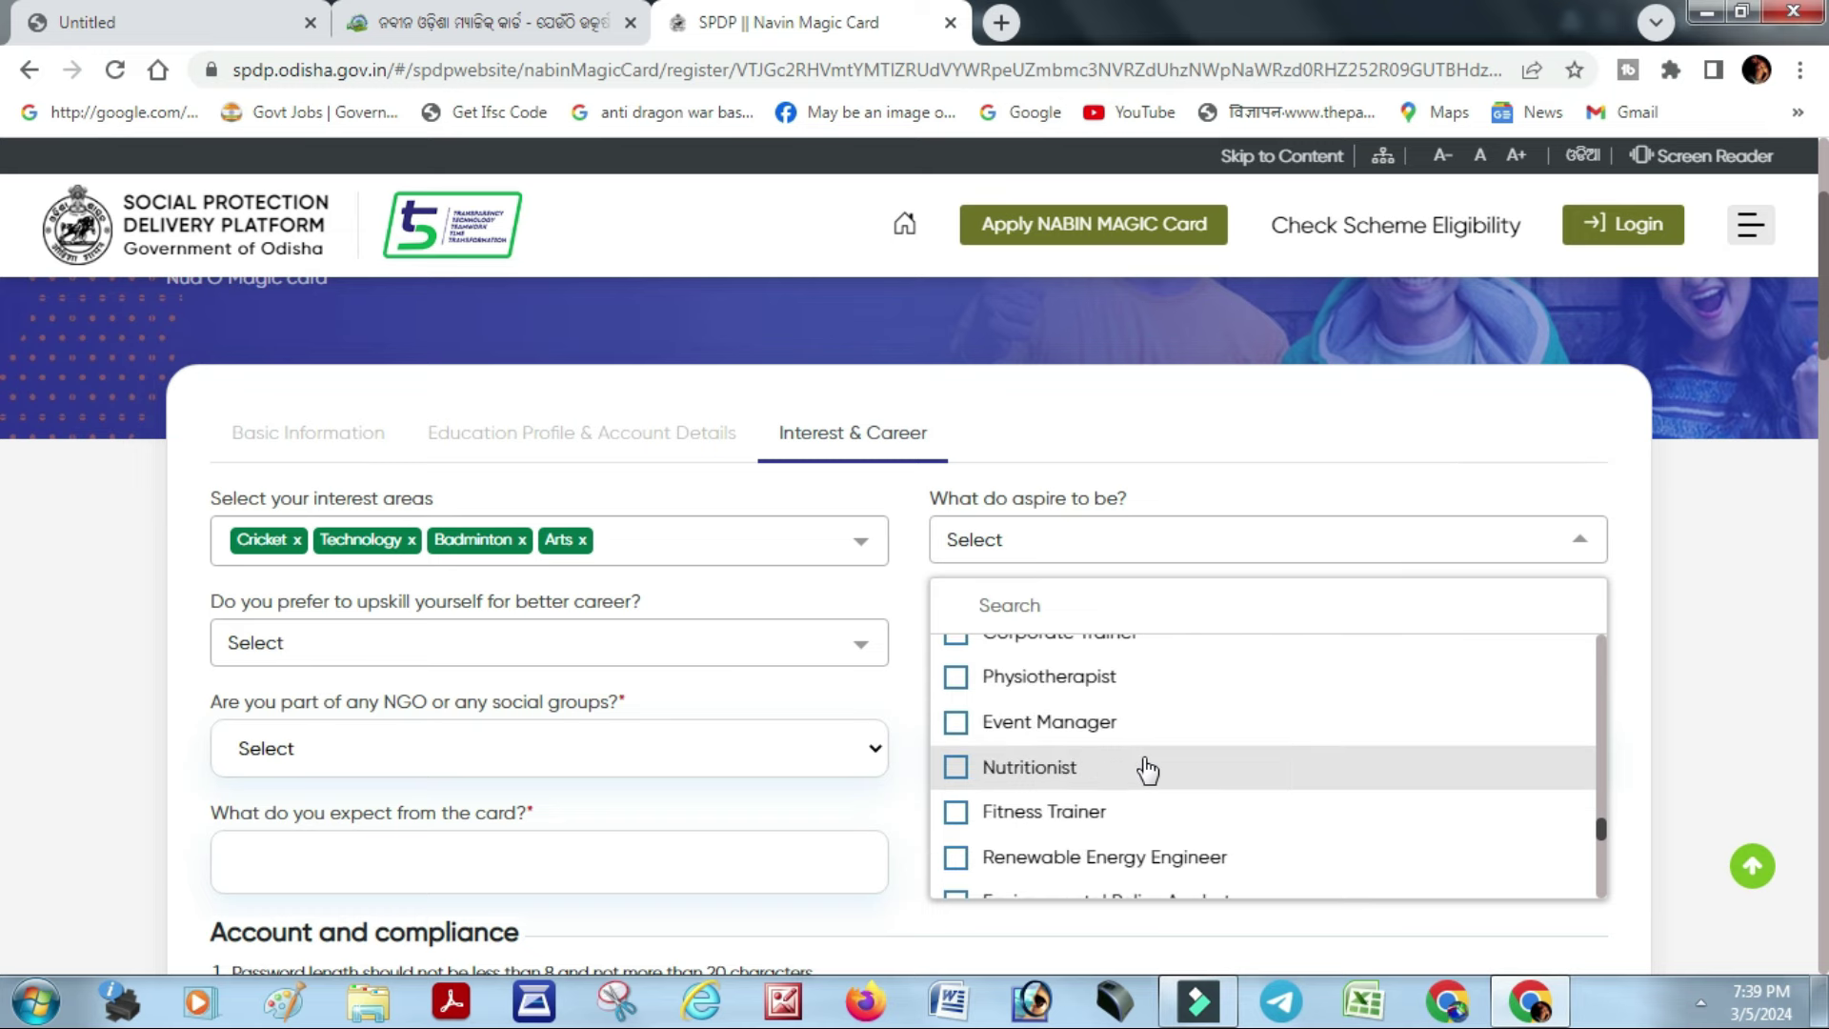
scroll(1148, 769, down, 3)
scroll(1151, 766, up, 6)
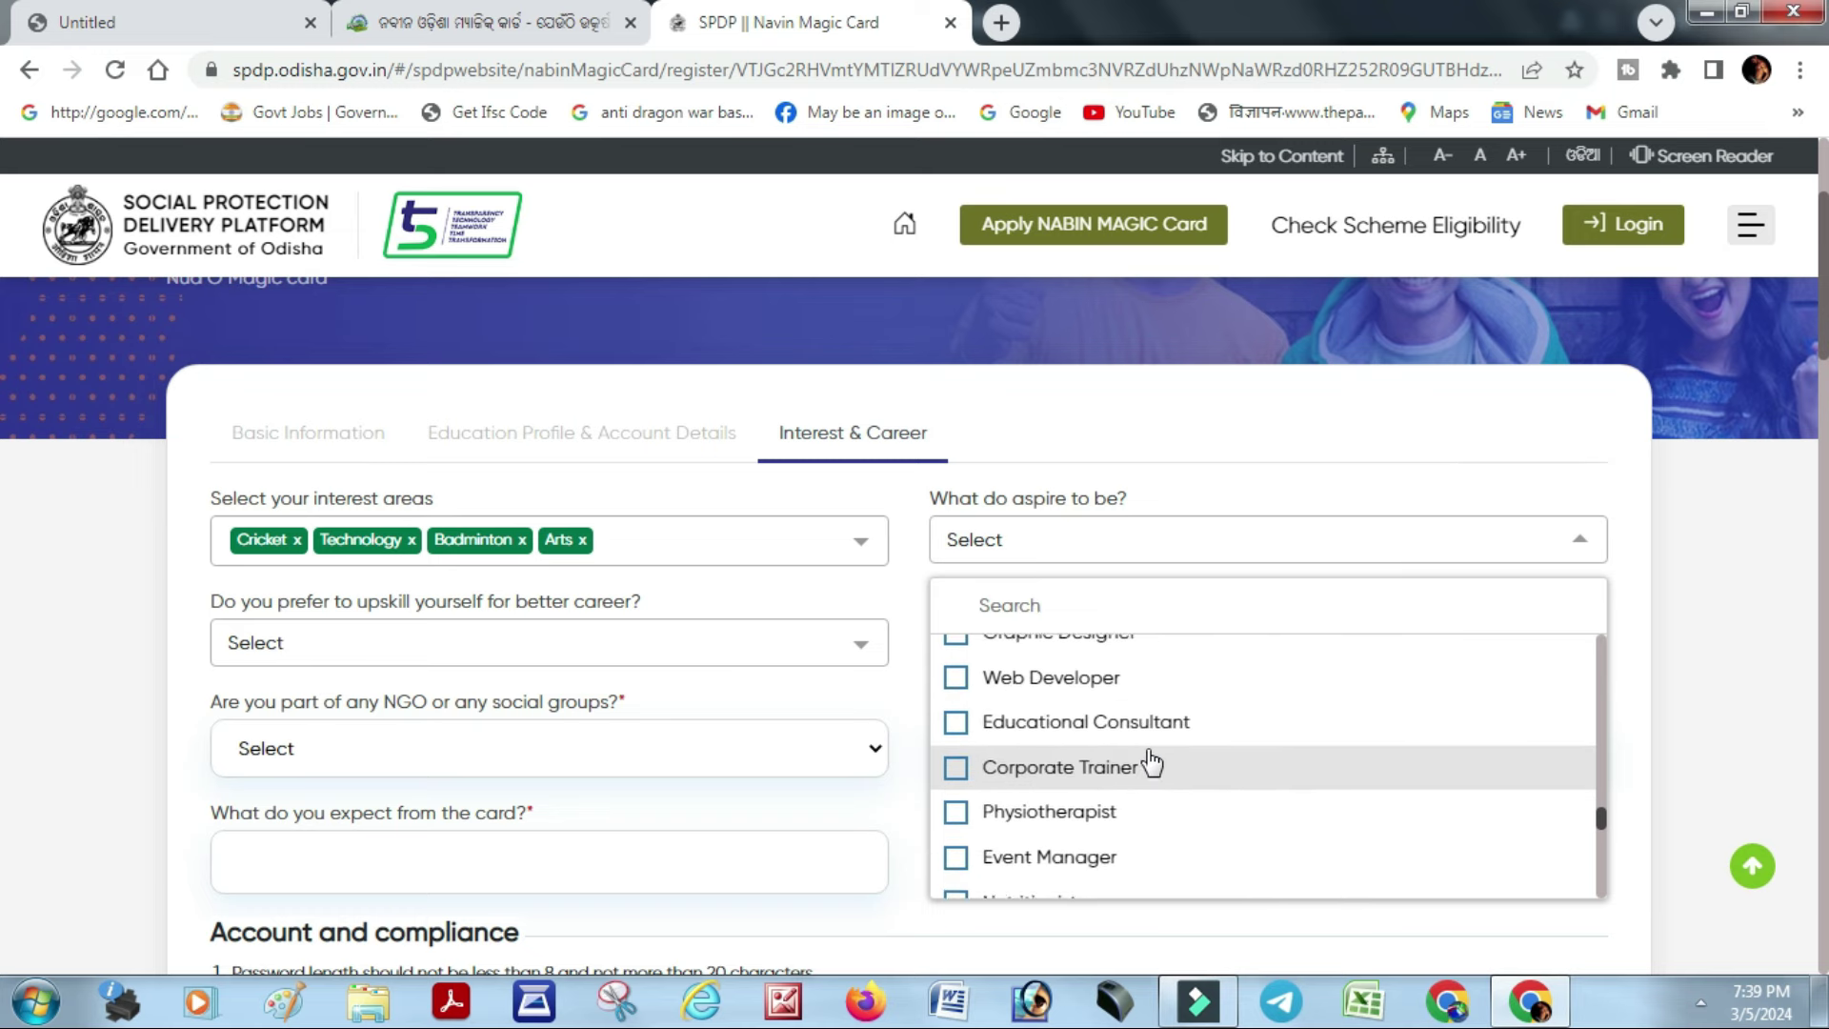
scroll(1154, 764, up, 2)
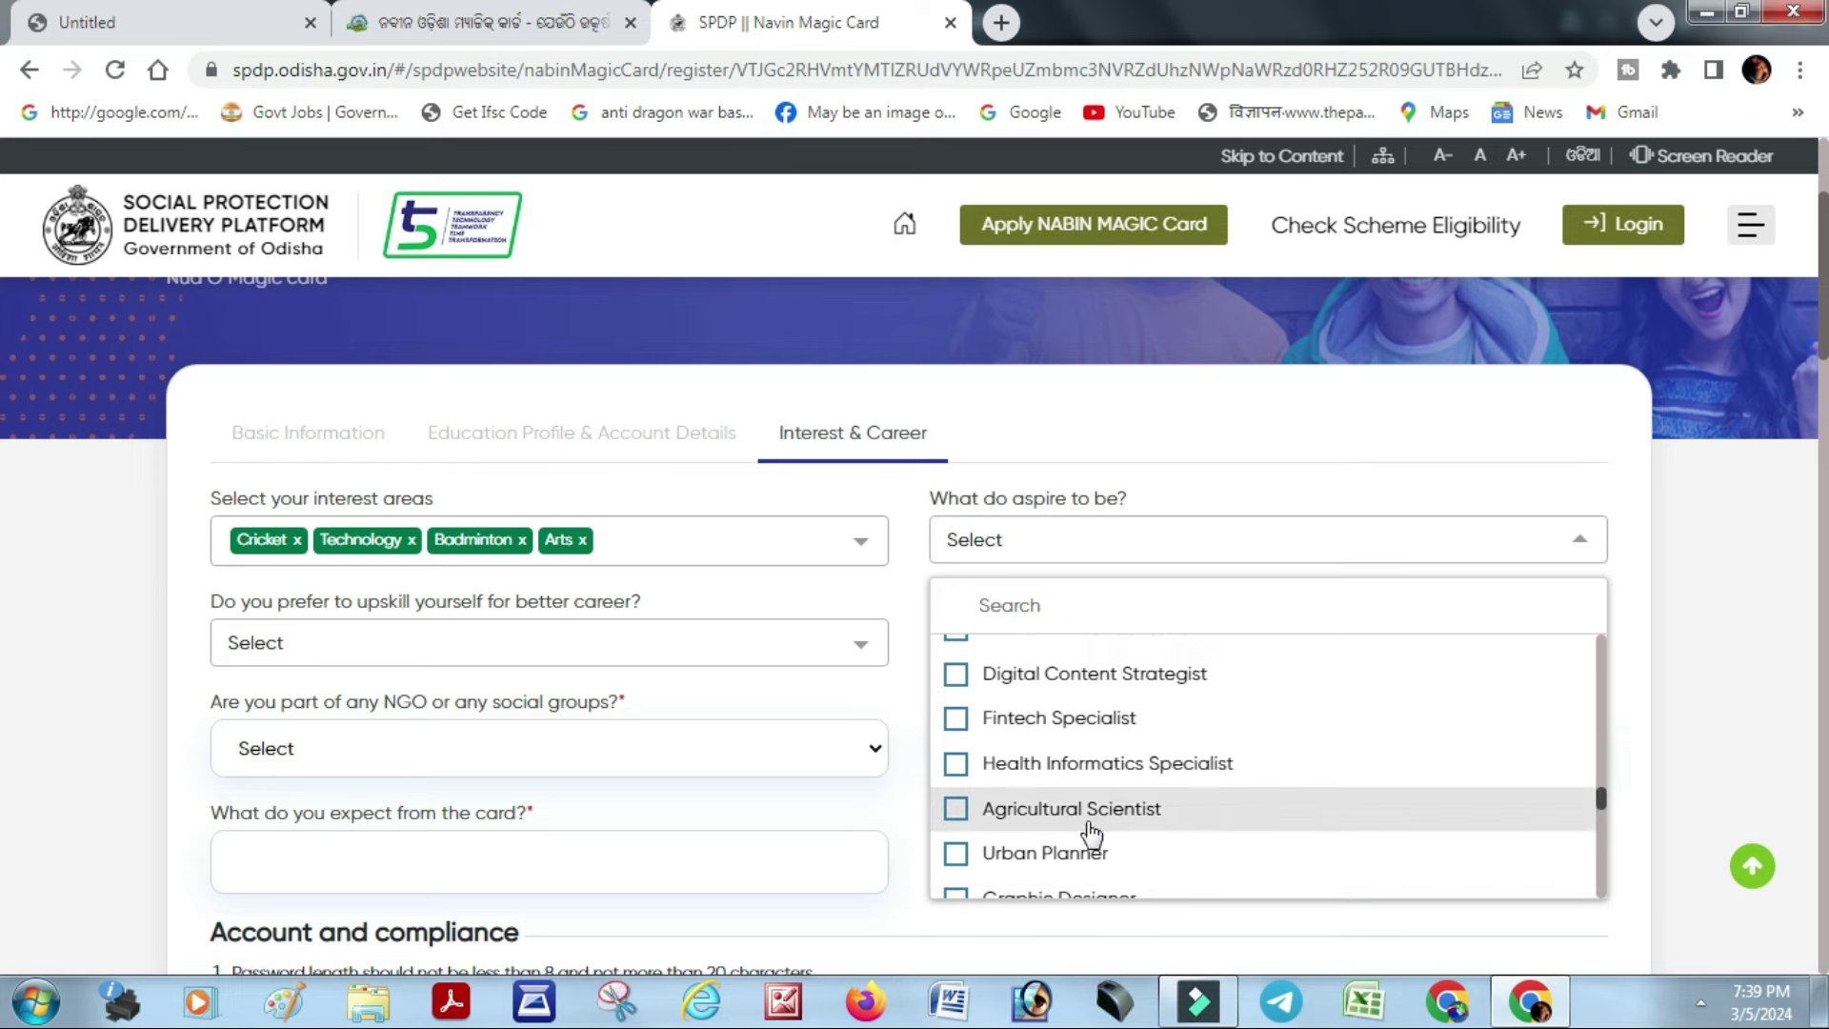
scroll(1205, 733, down, 3)
scroll(1204, 734, down, 3)
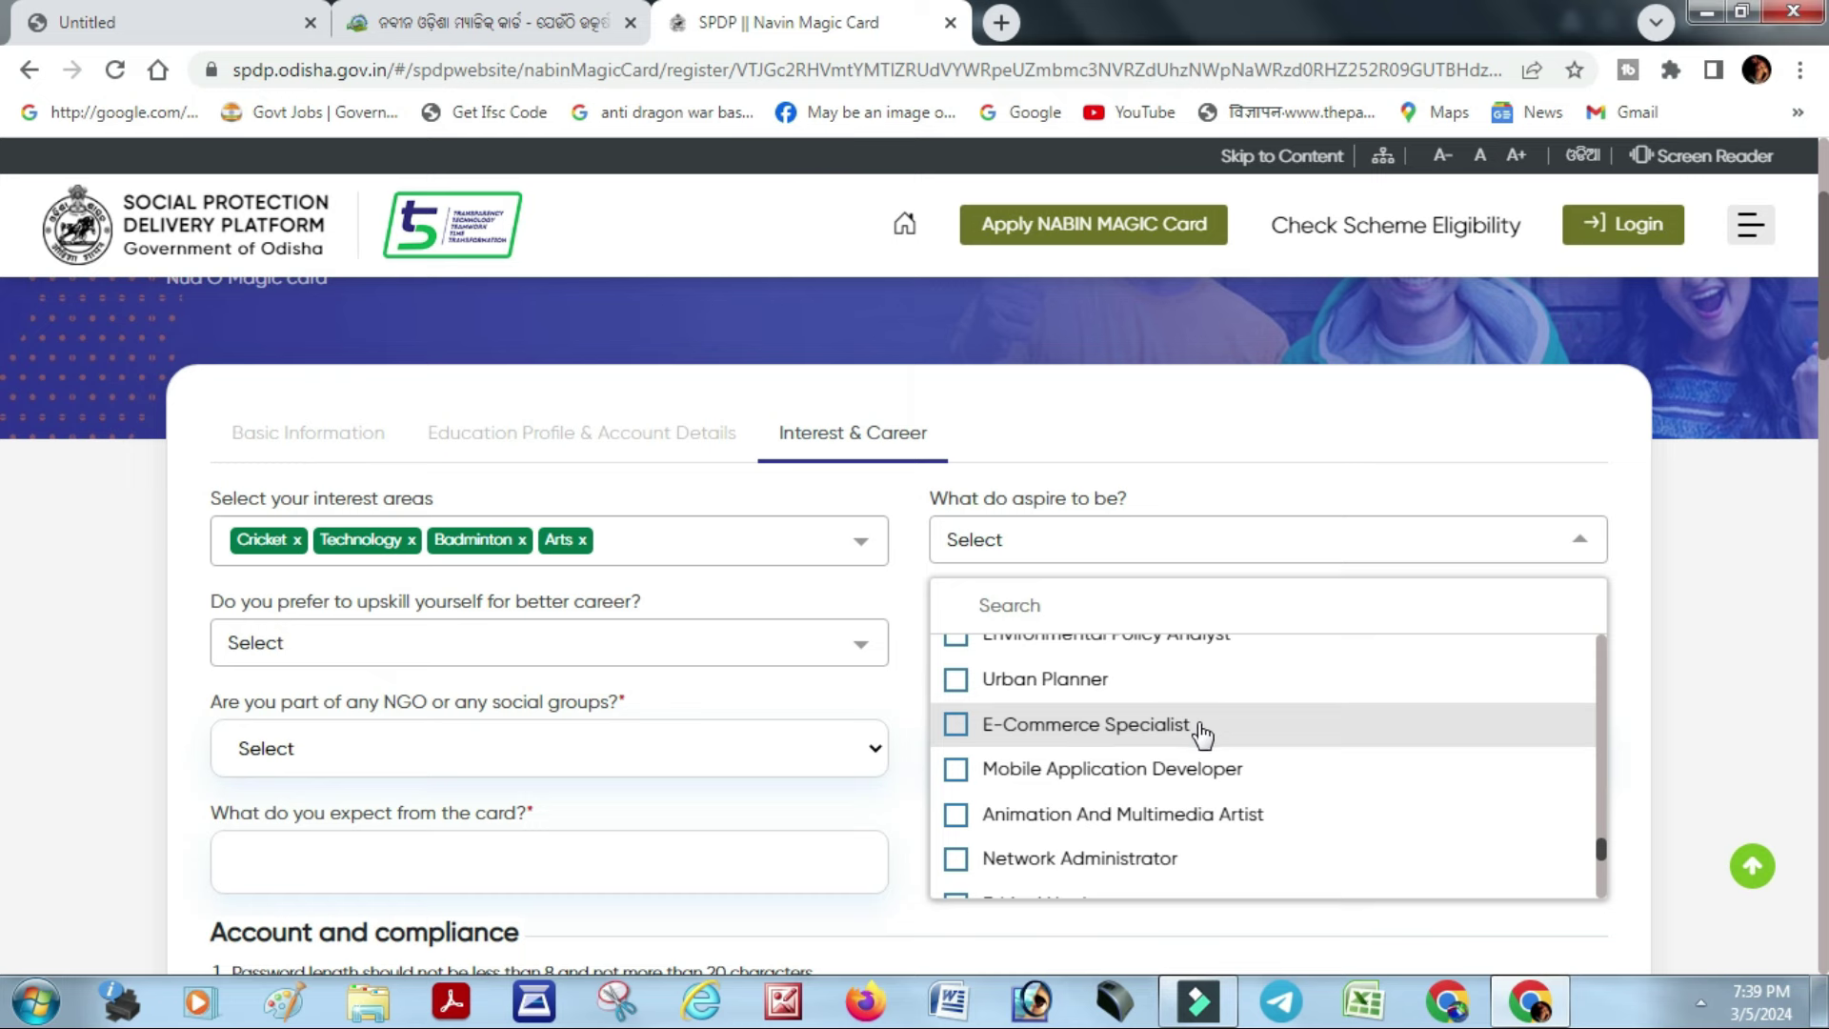
click(1201, 735)
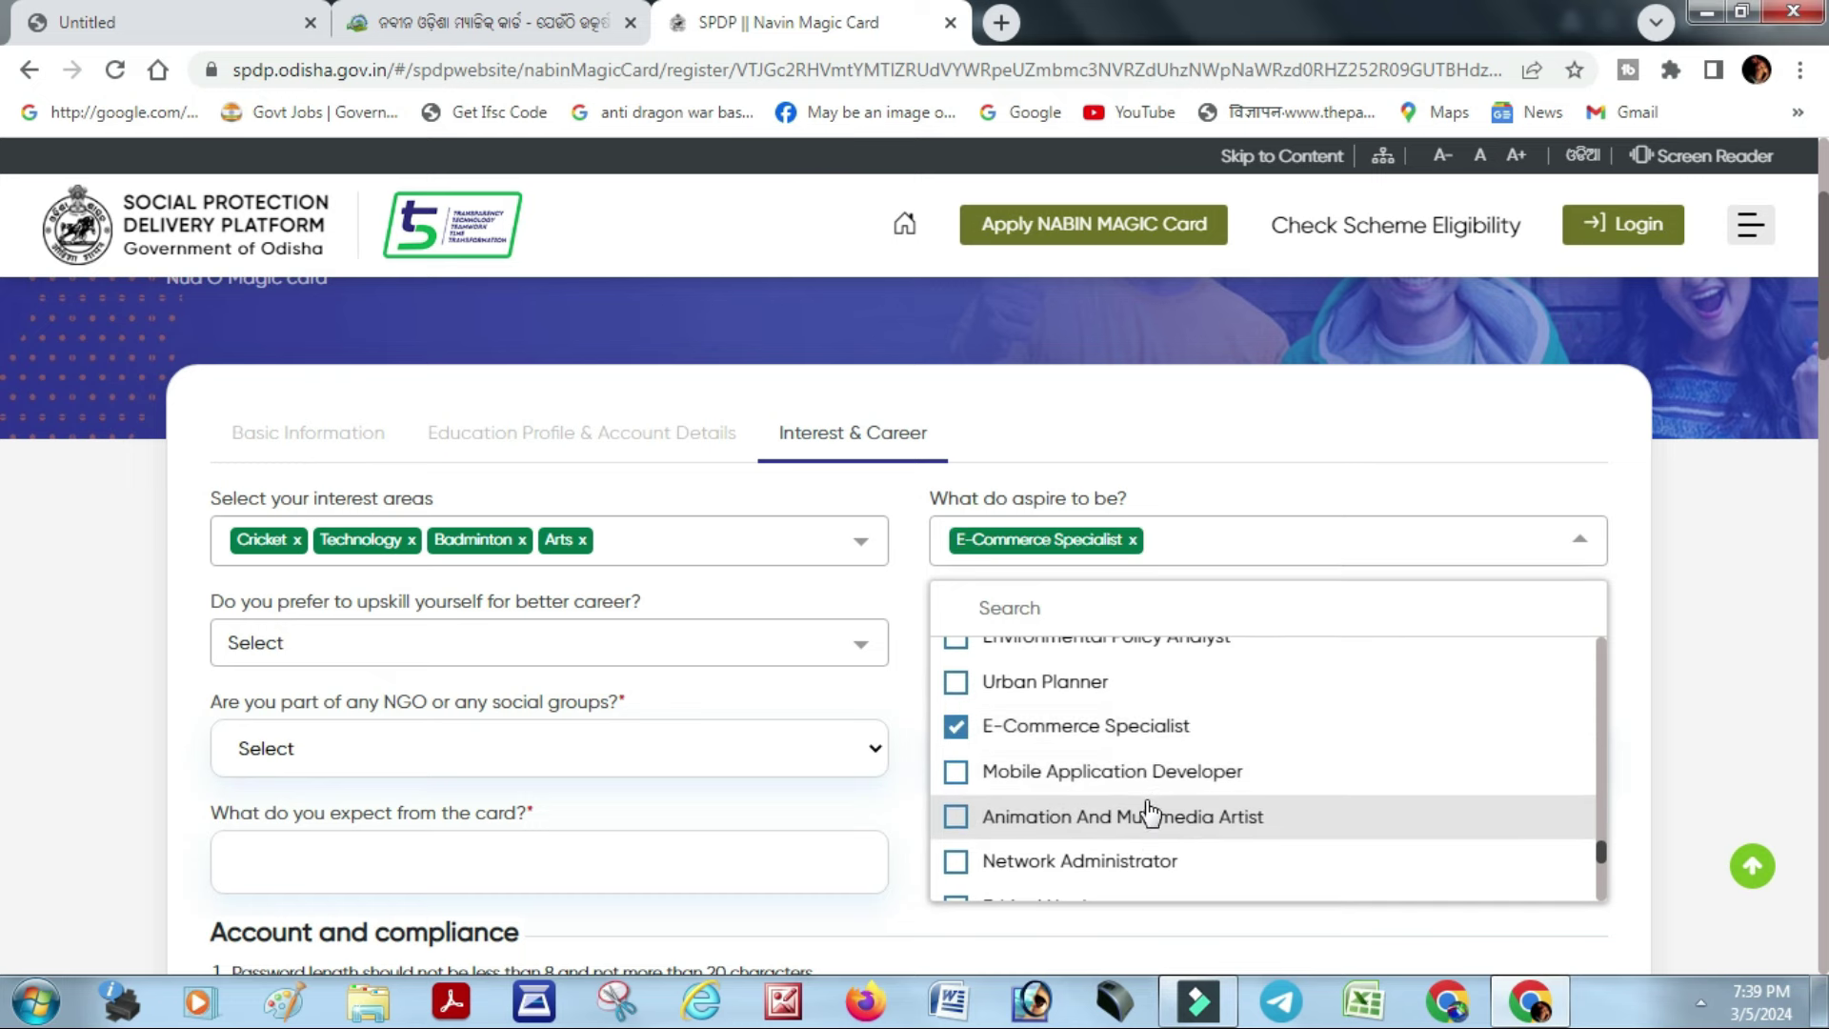
scroll(1152, 808, down, 2)
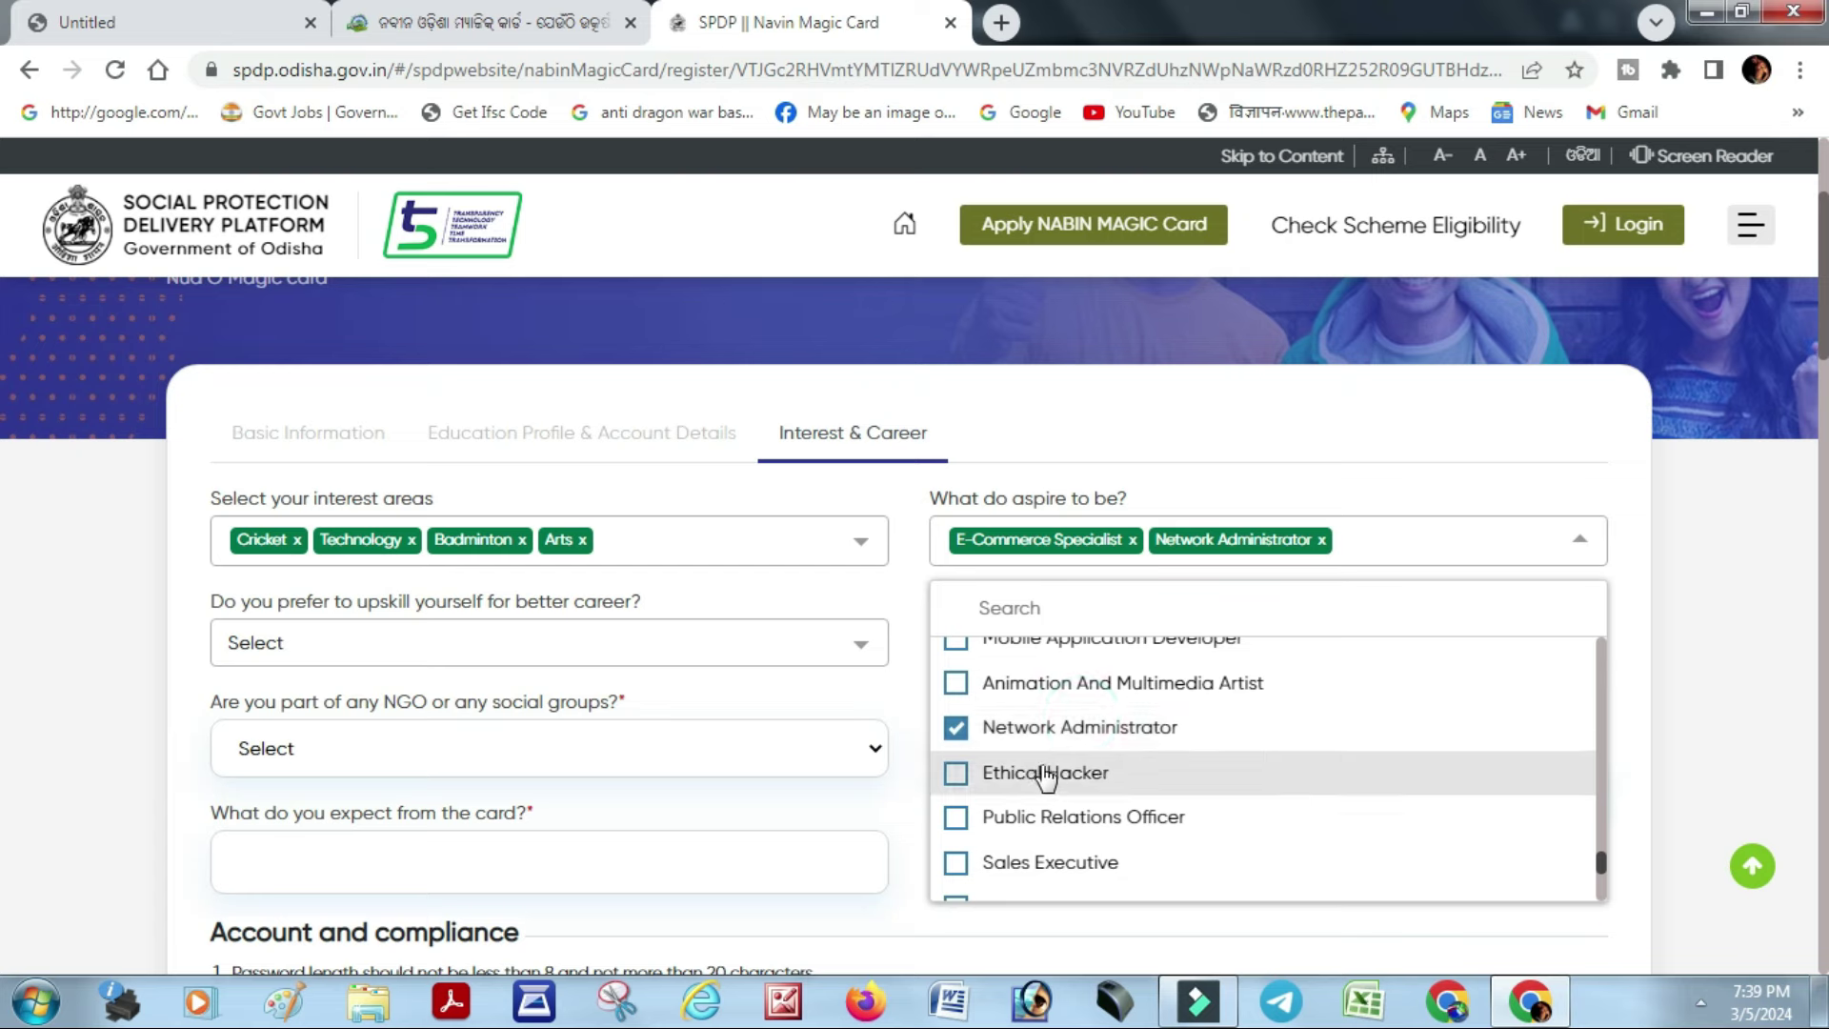
click(1064, 825)
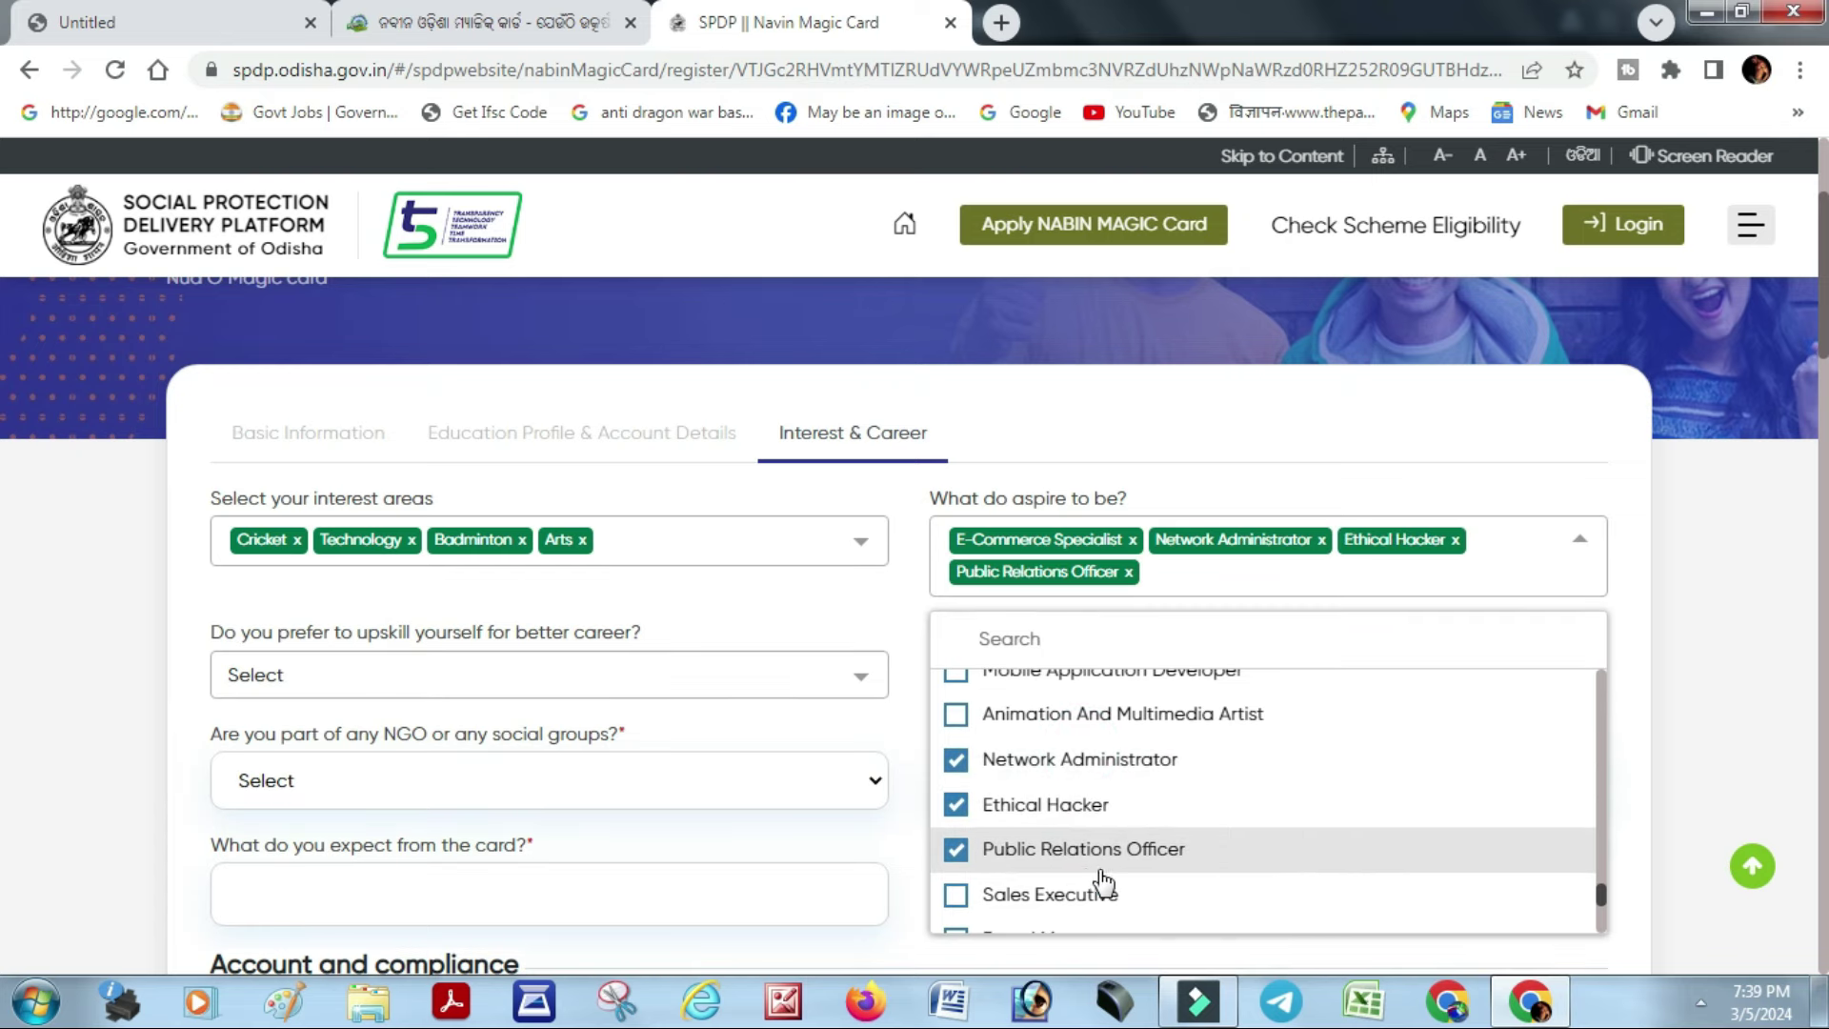